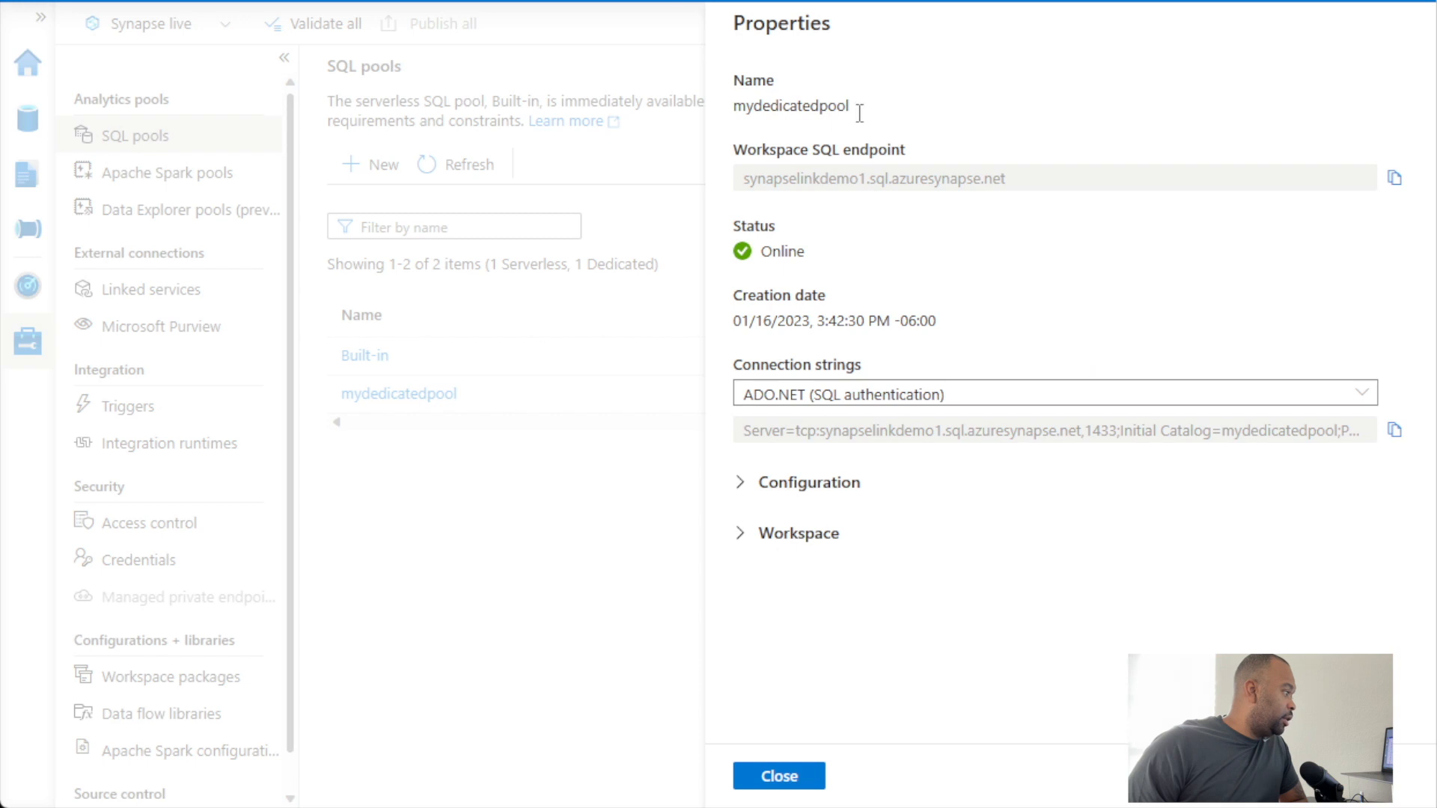
# Close the dedicated pool's properties and start a new link connection in the Integrate hub.
pyautogui.click(779, 776)
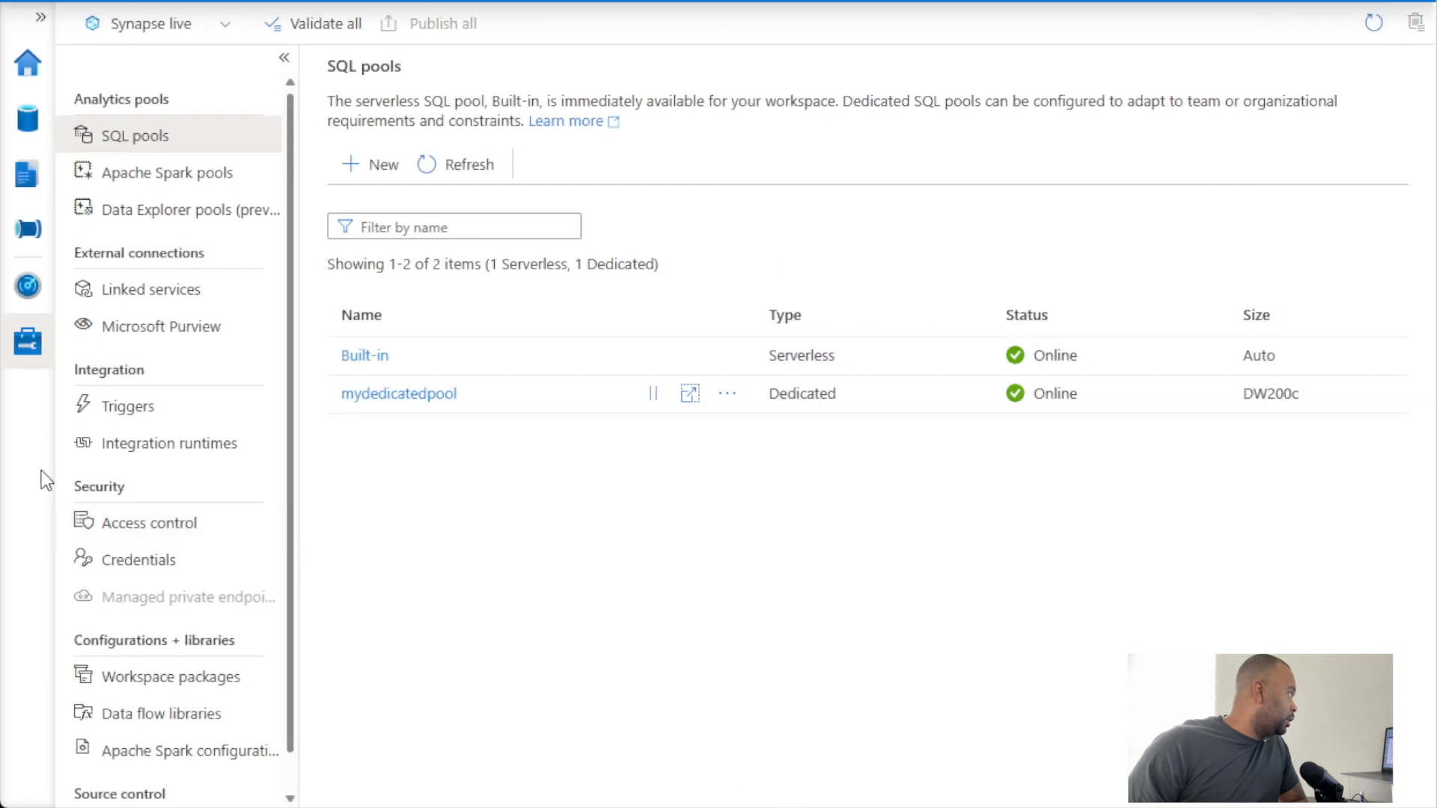
pyautogui.click(41, 17)
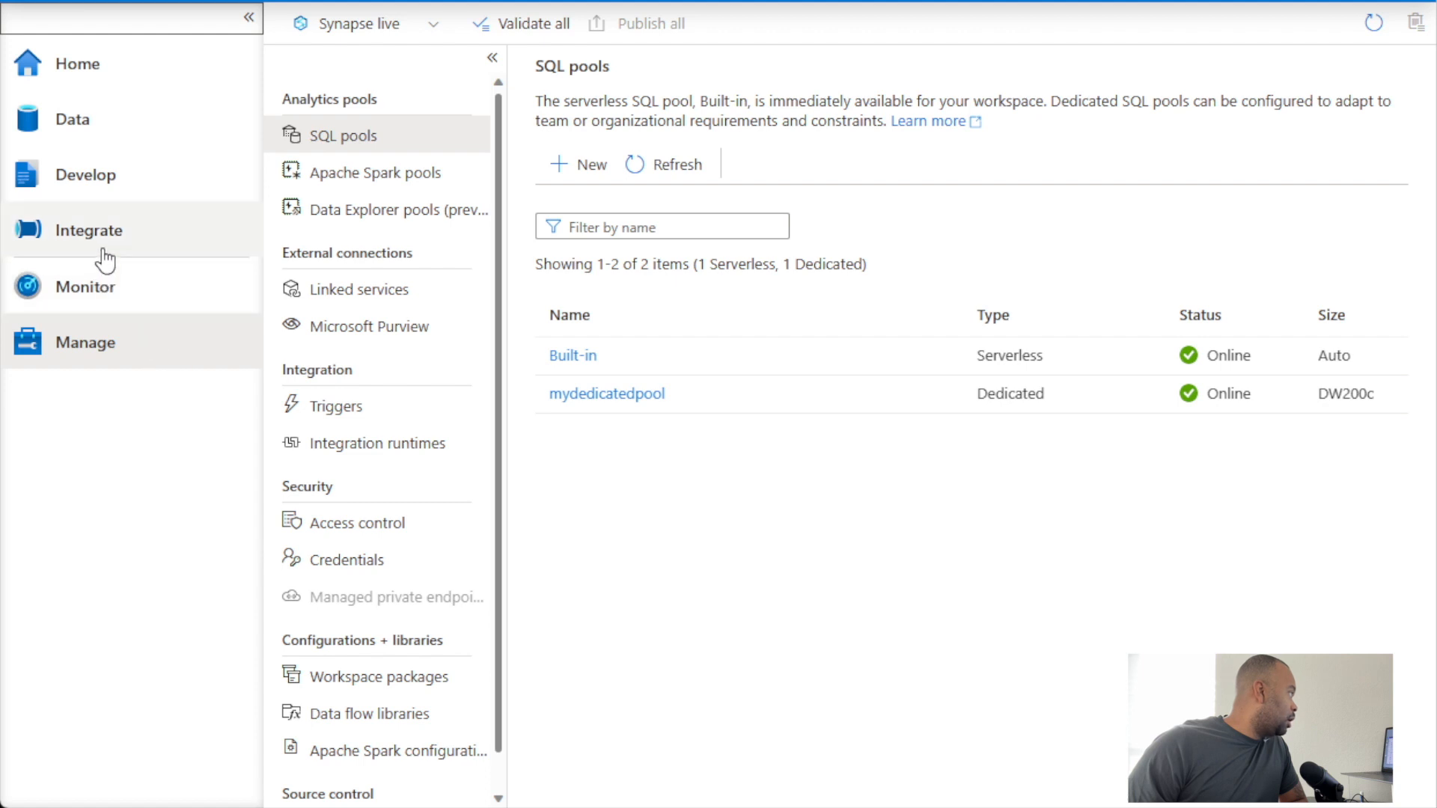
pyautogui.click(91, 232)
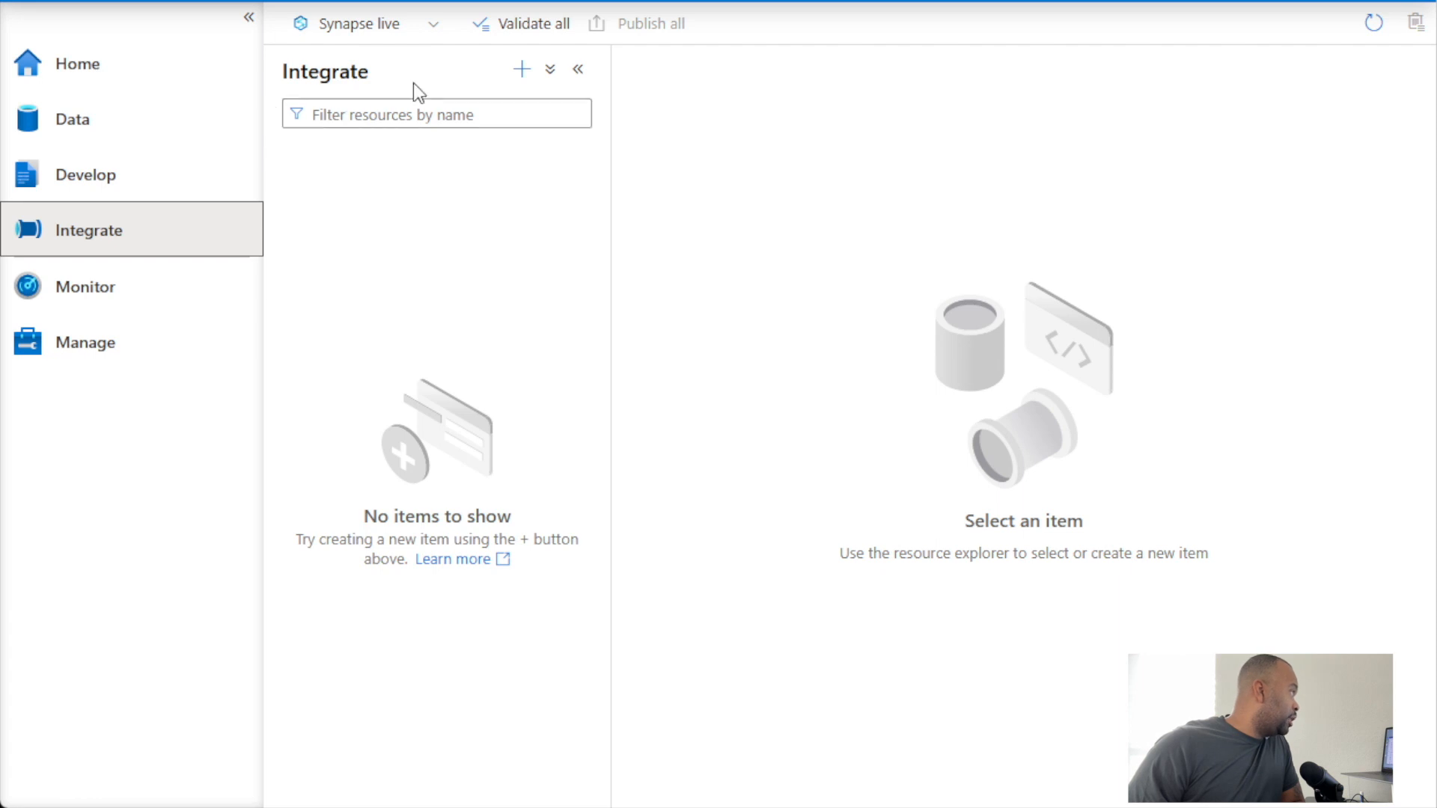
pyautogui.click(521, 71)
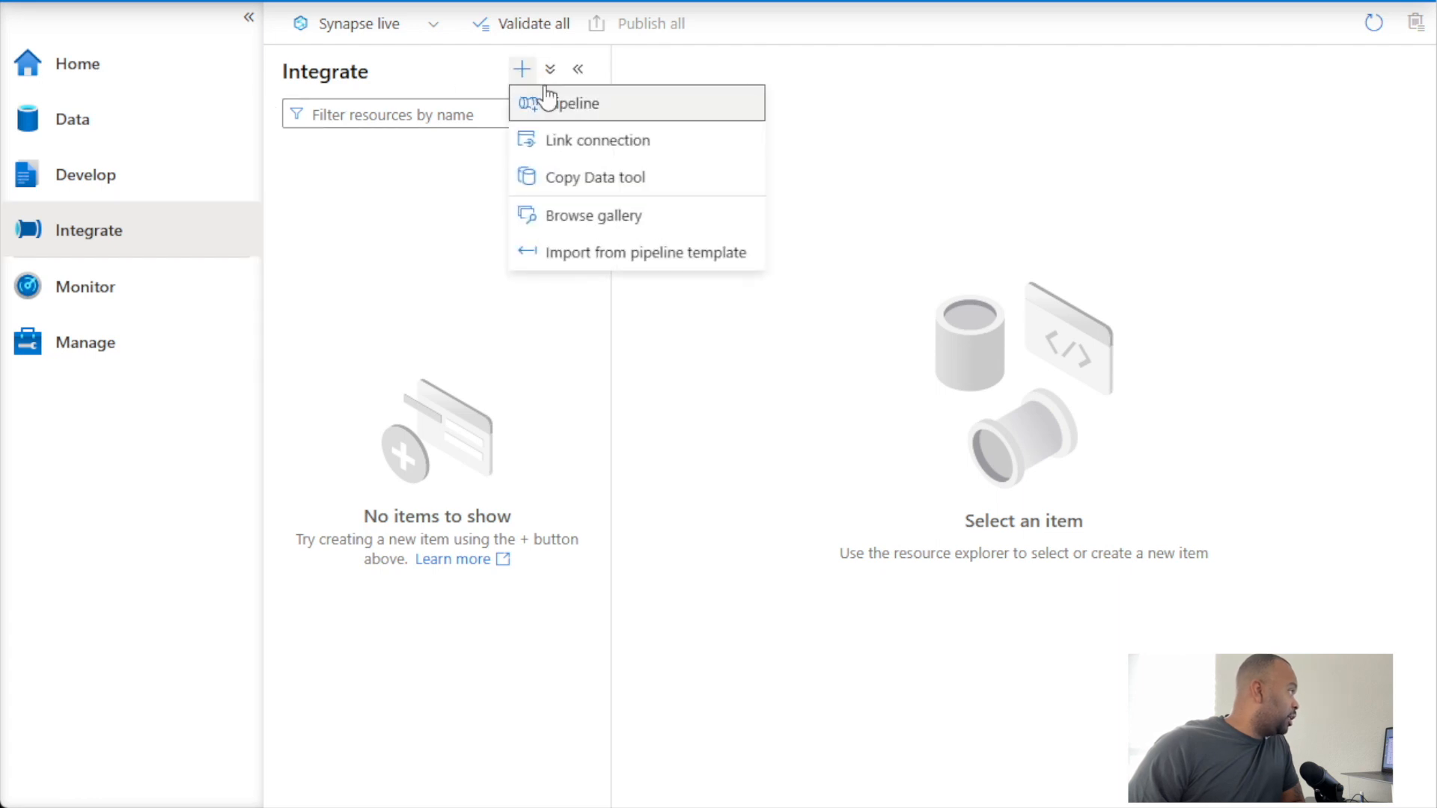
pyautogui.click(574, 146)
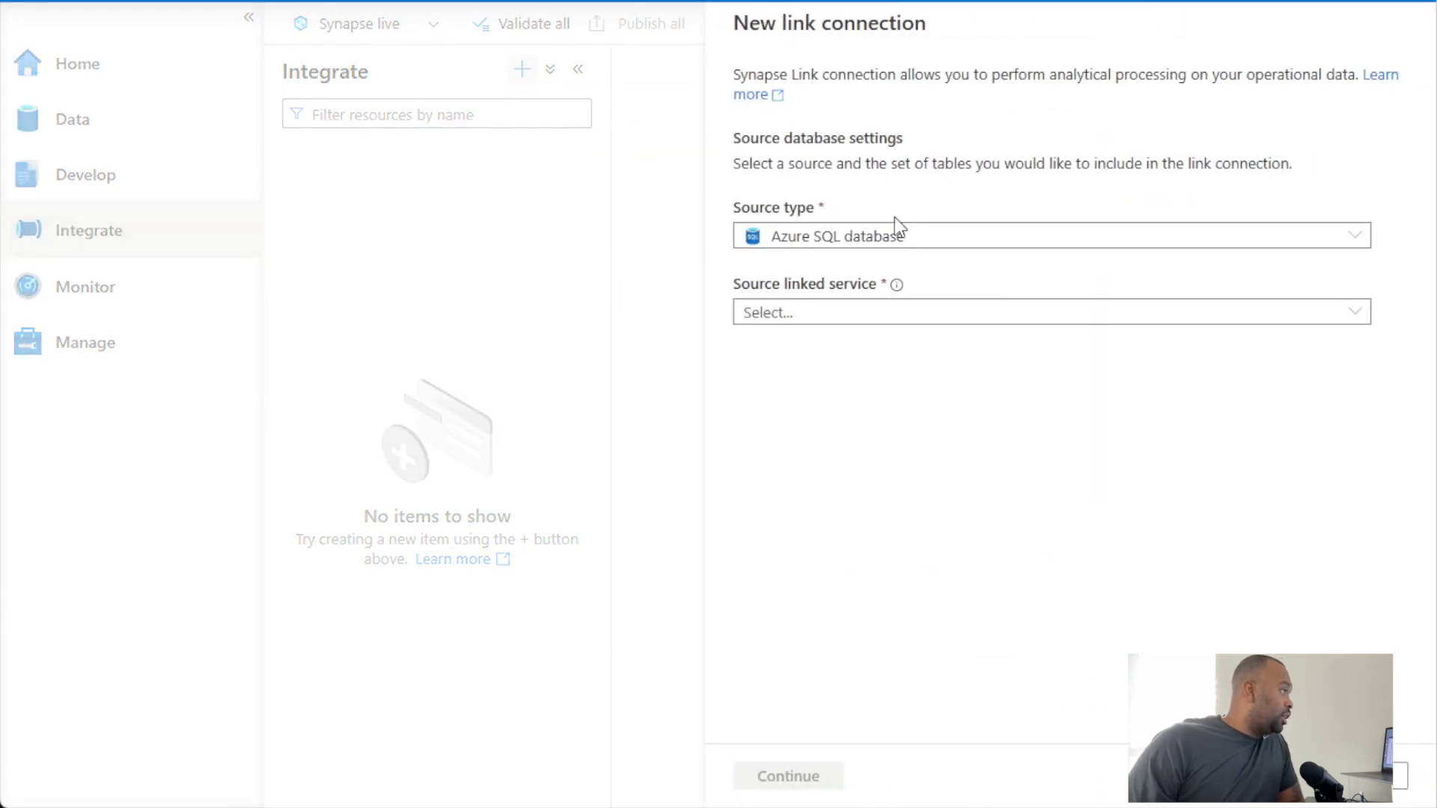
# Keep Azure SQL database as the source type and start a new source linked service named AdventureWorks.
pyautogui.click(935, 252)
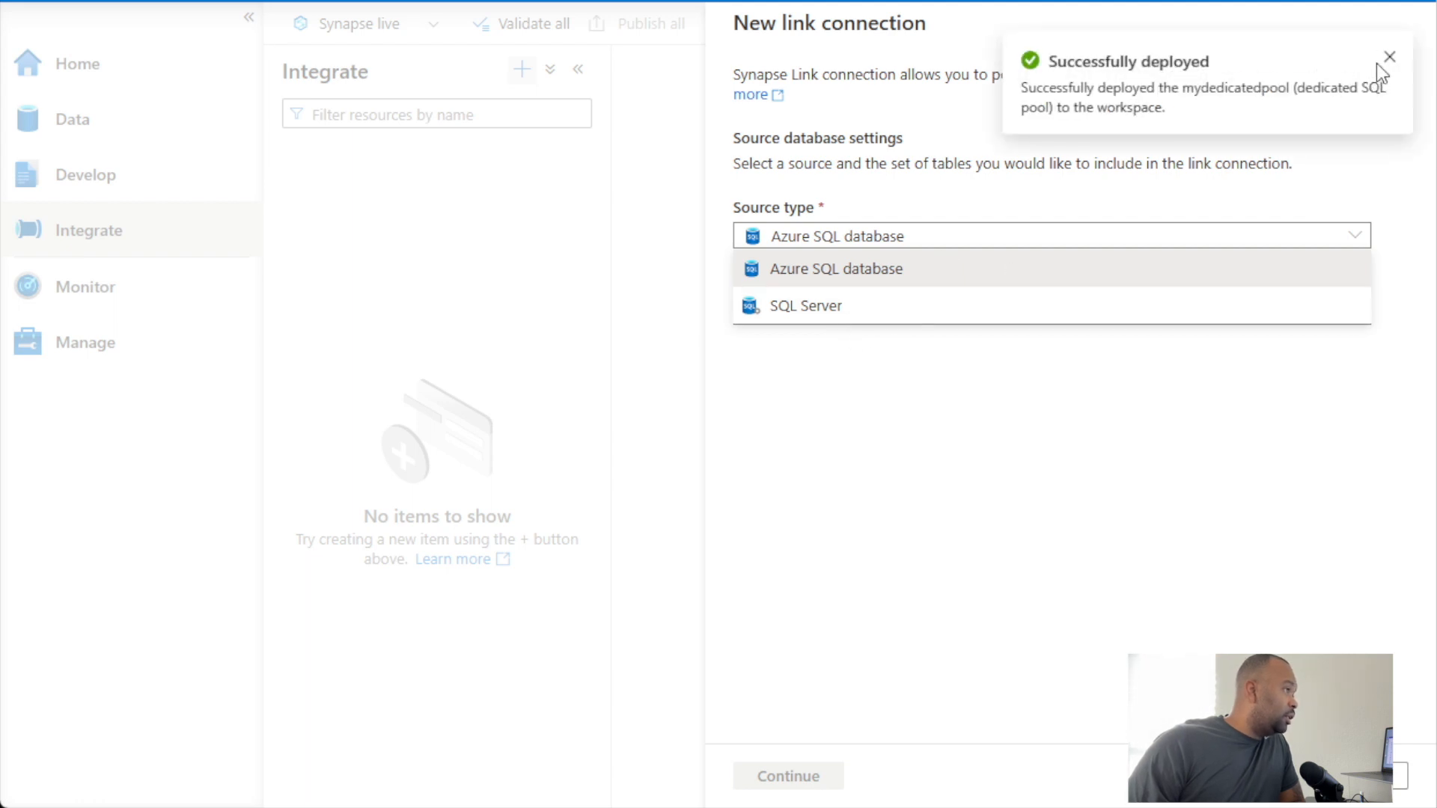
pyautogui.click(1390, 59)
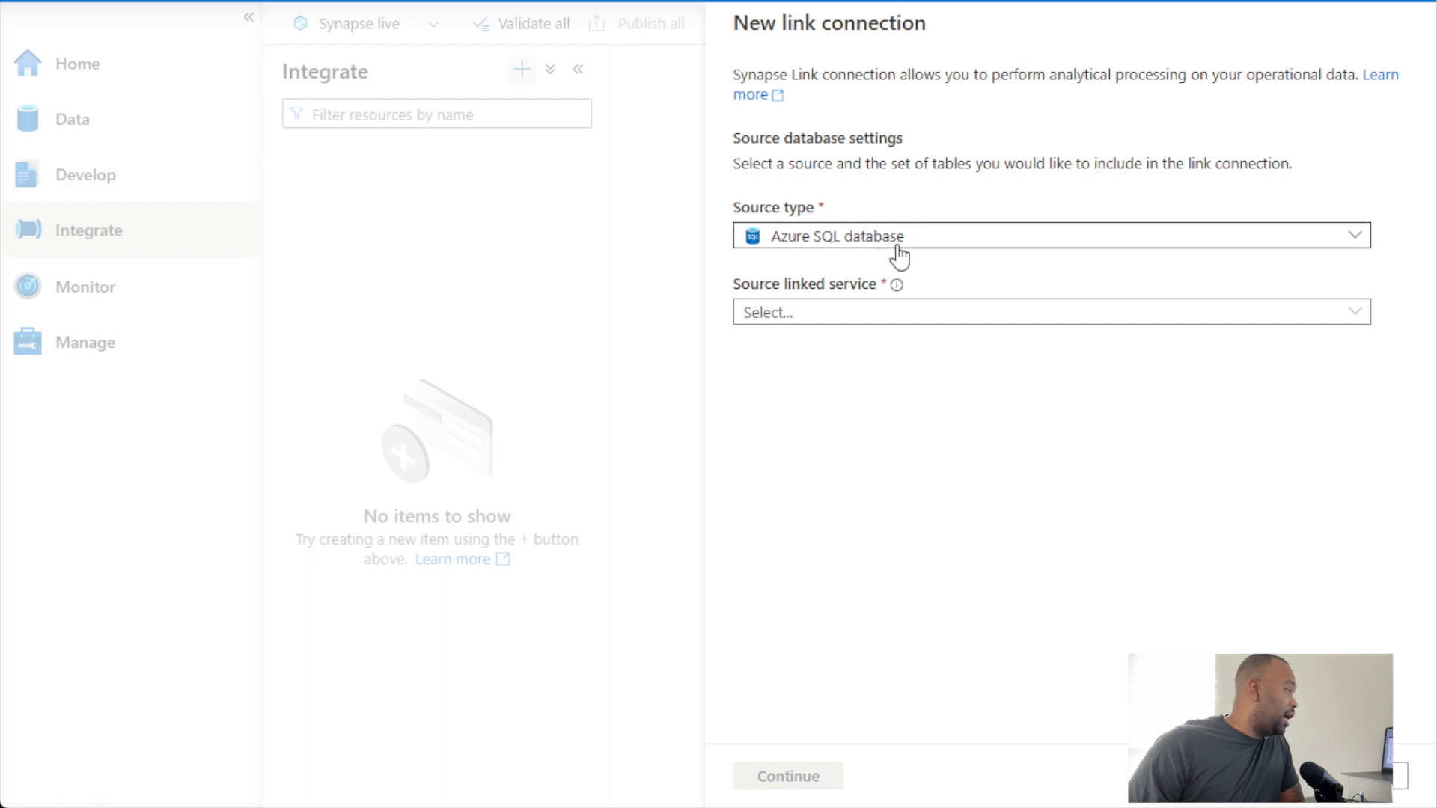
pyautogui.click(858, 319)
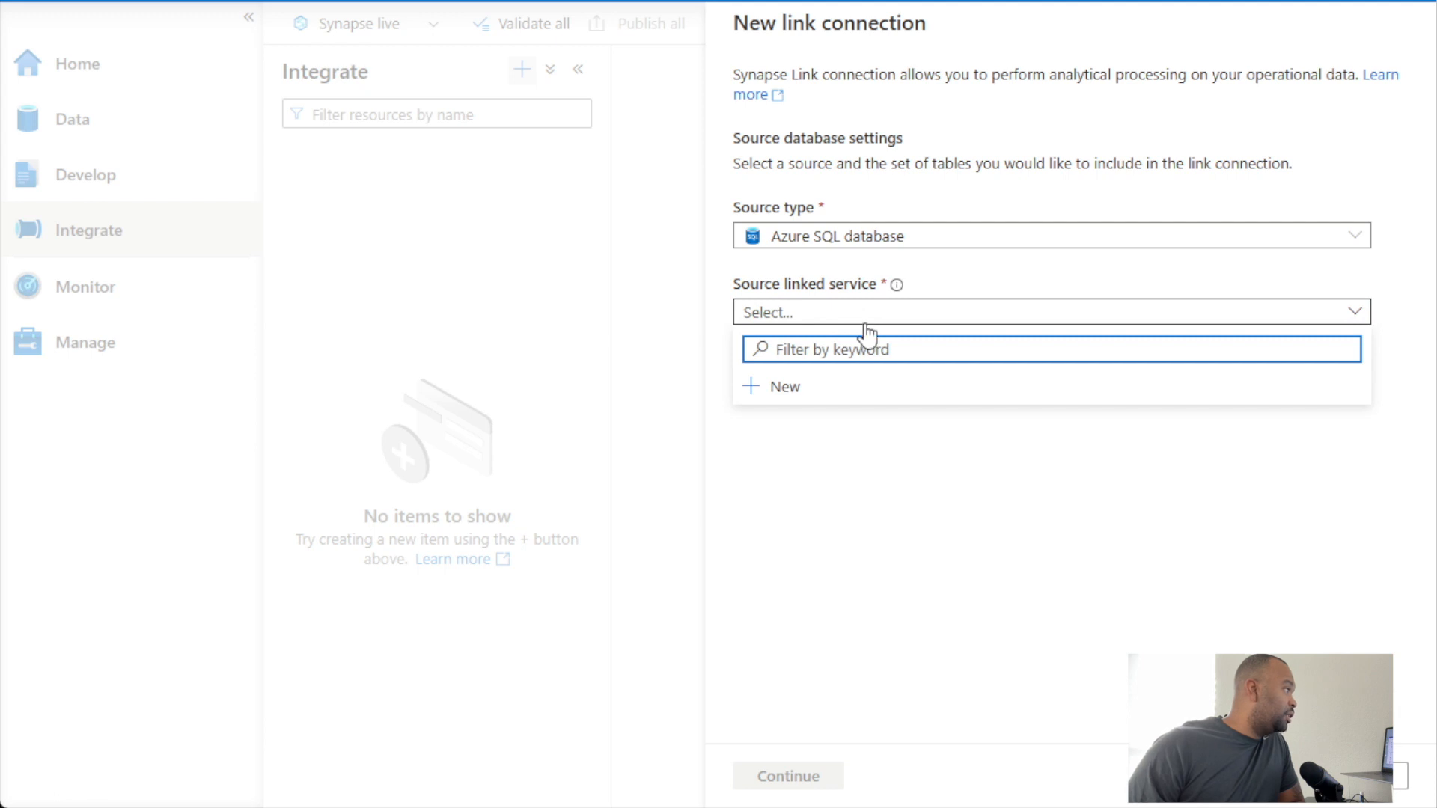
pyautogui.click(798, 389)
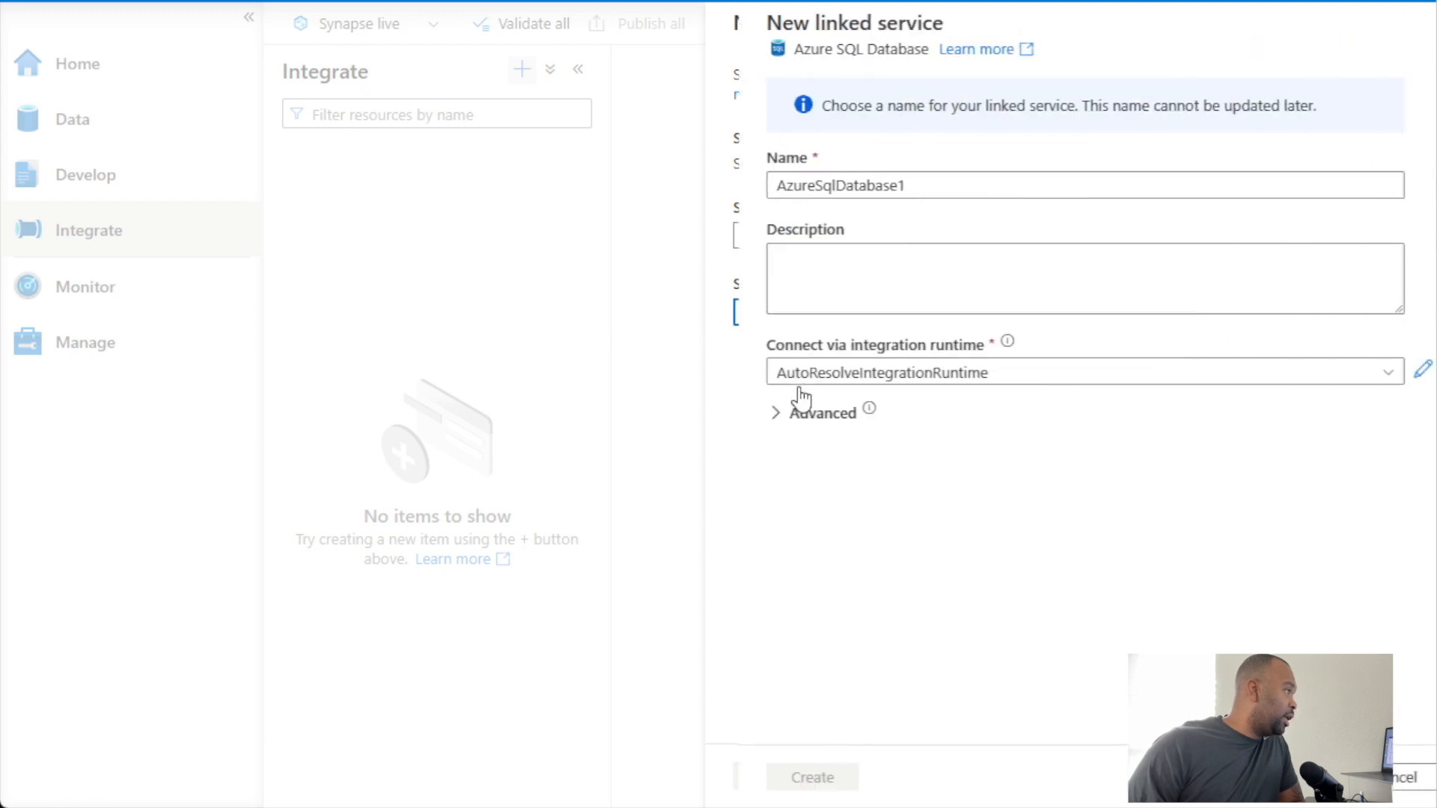
pyautogui.moveTo(909, 177); pyautogui.dragTo(726, 181)
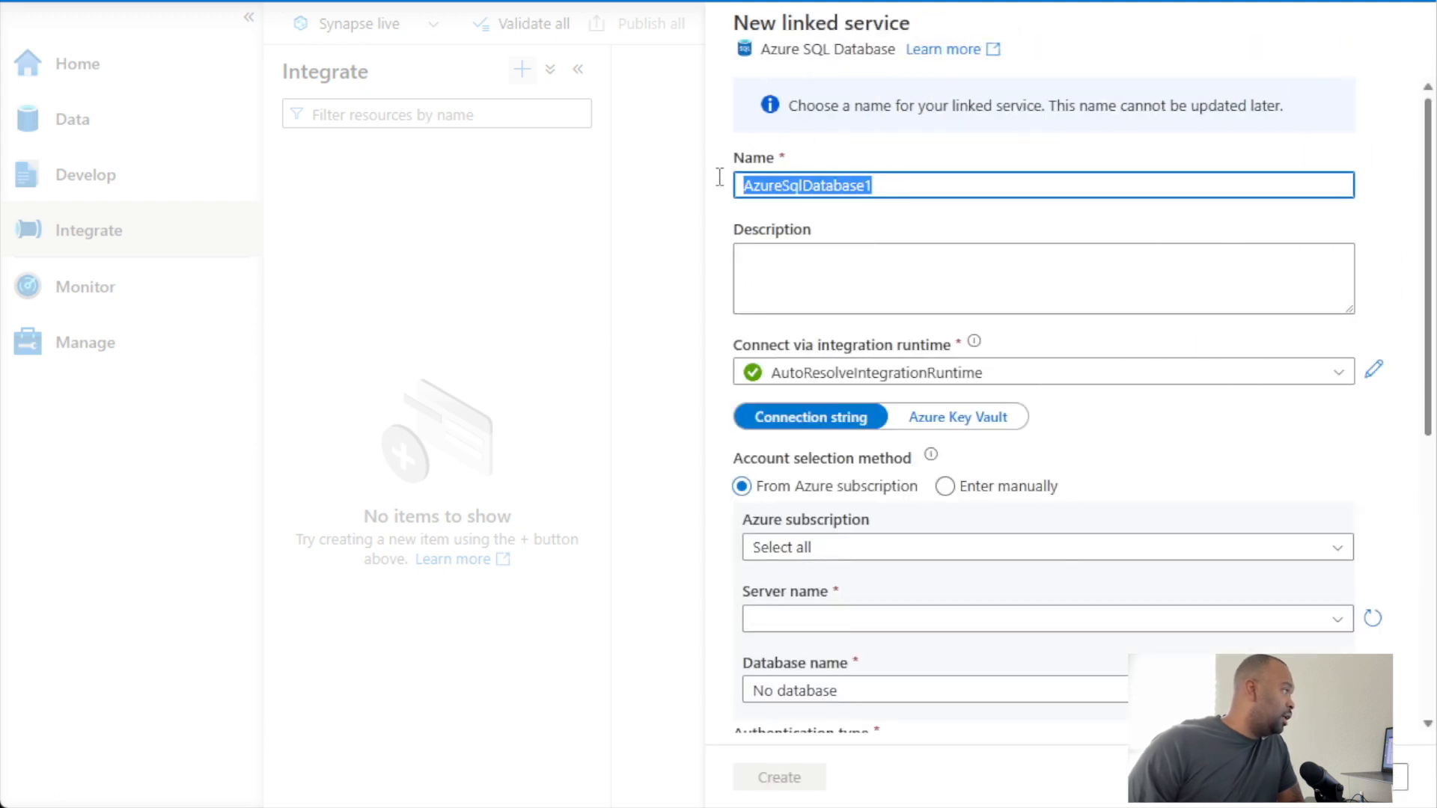
pyautogui.write('Adventu')
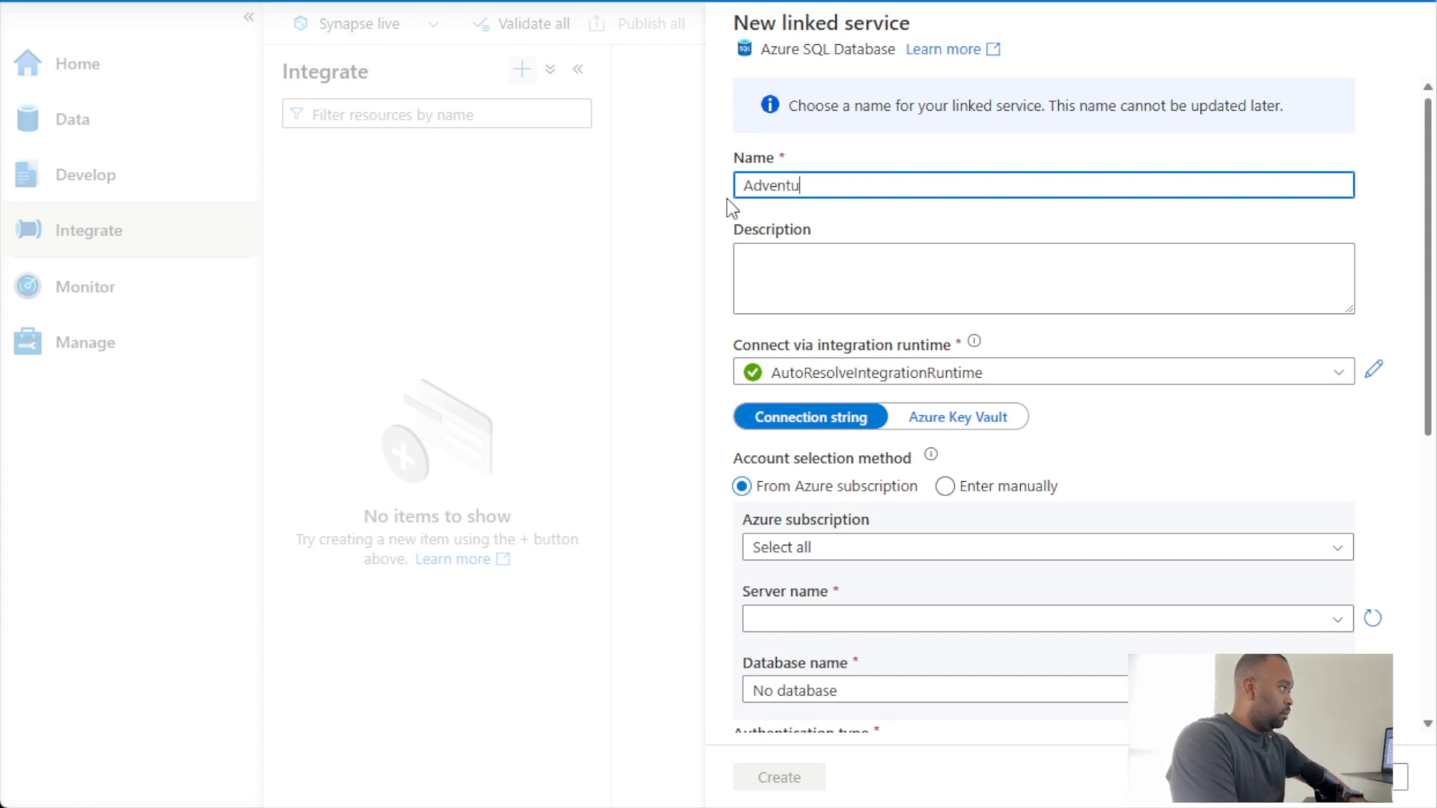
pyautogui.write('reWorks')
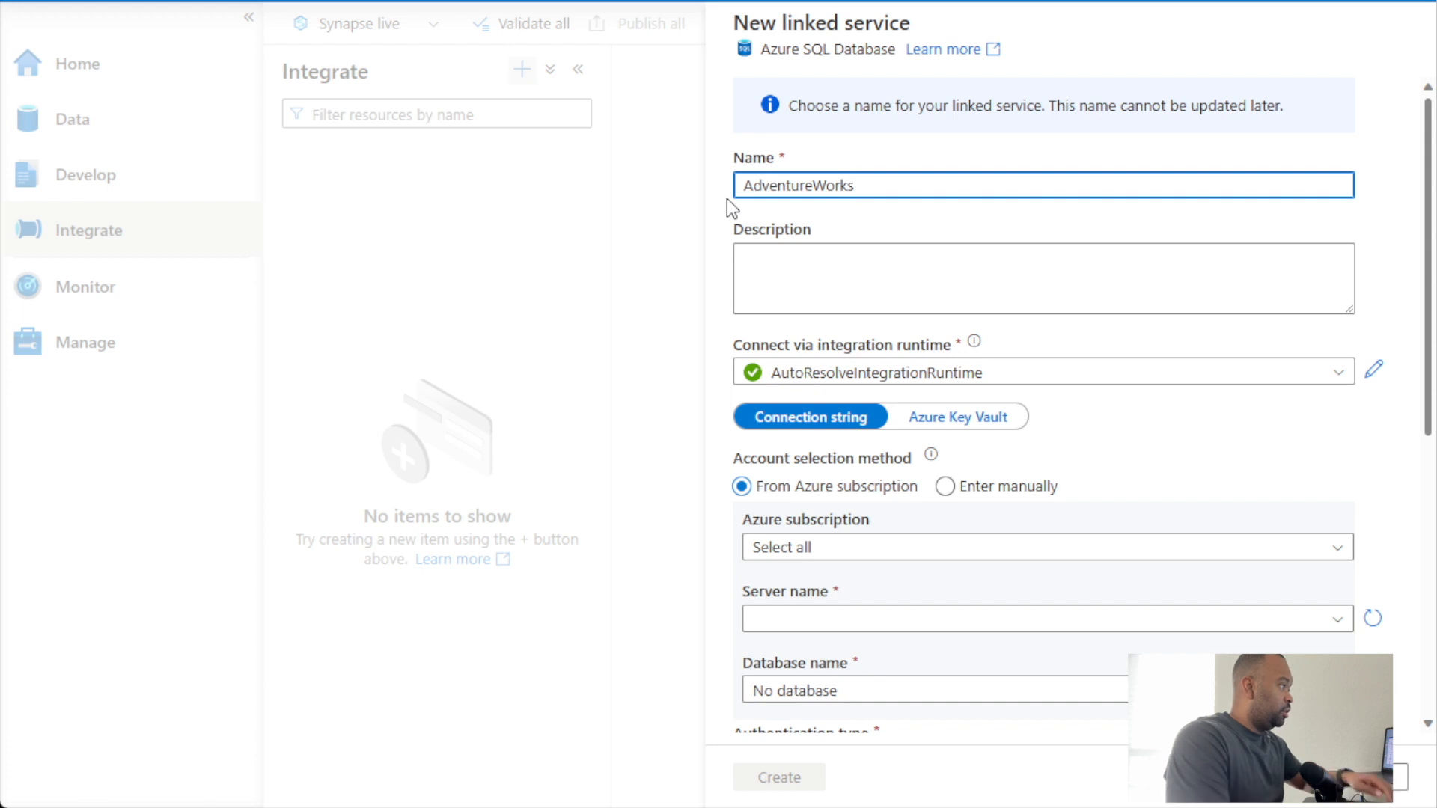
# Choose the Azure subscription for the linked service and set its server to synapselinkdemo1.
pyautogui.click(854, 551)
pyautogui.click(861, 615)
pyautogui.click(872, 623)
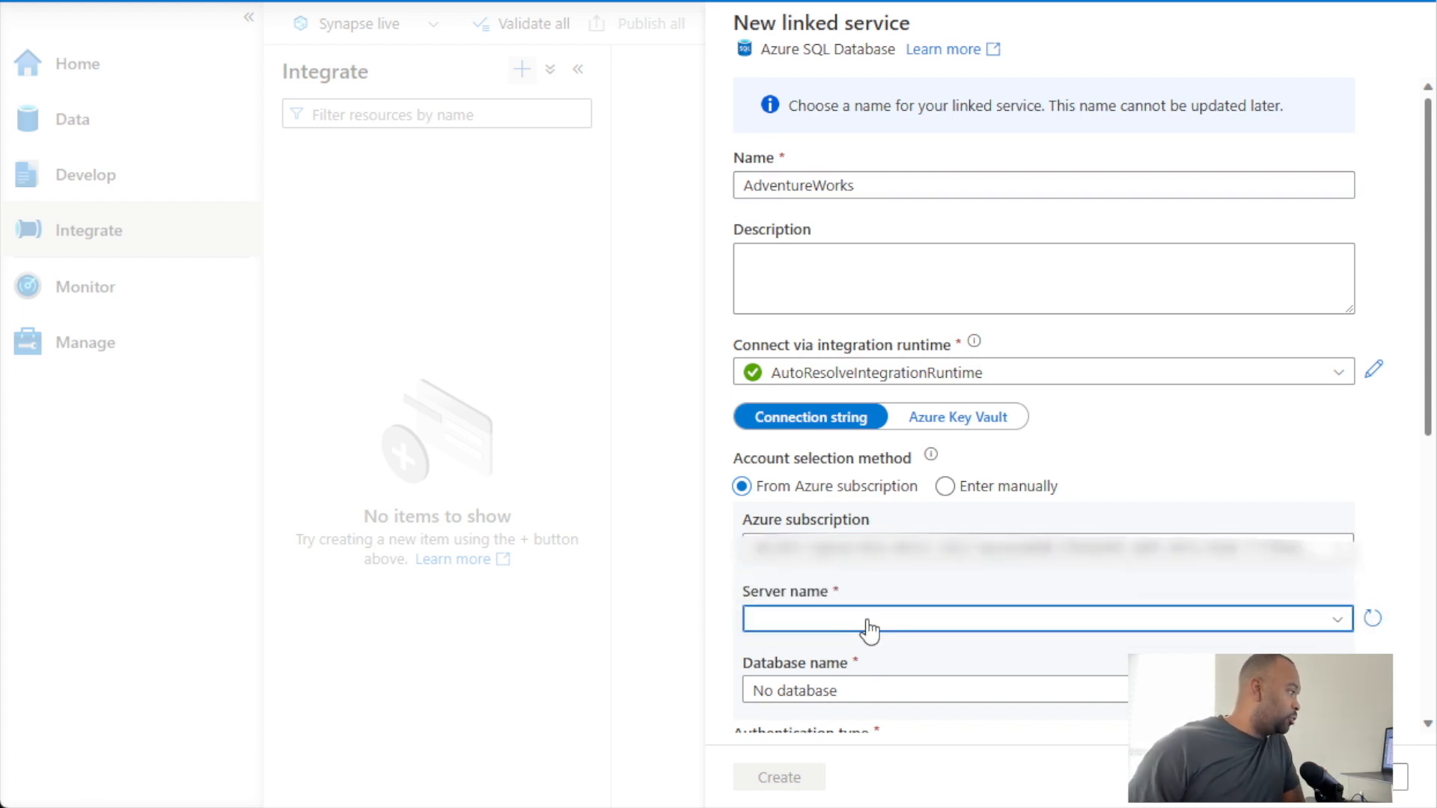
pyautogui.scroll(-3, 849, 711)
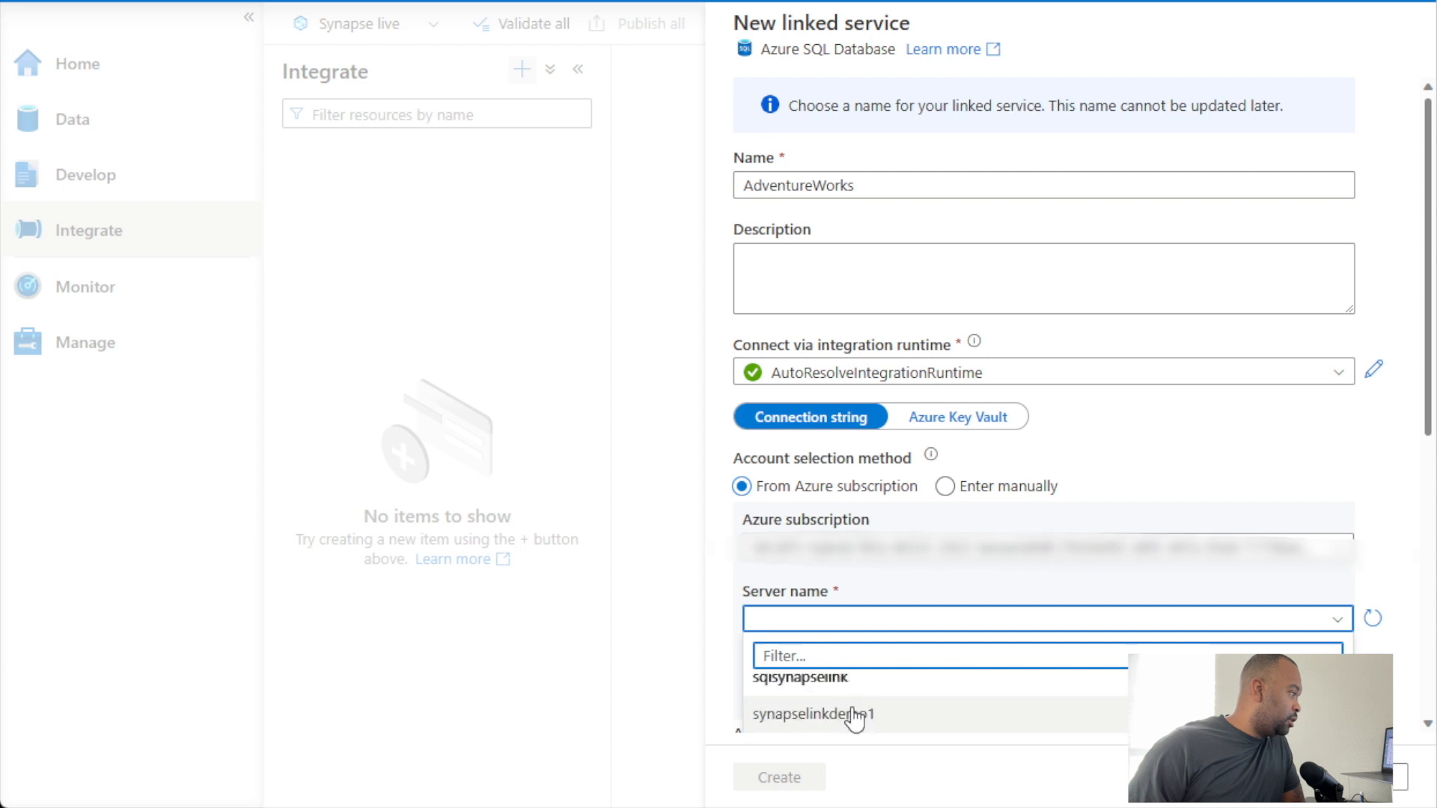
pyautogui.scroll(-1, 856, 718)
pyautogui.click(851, 708)
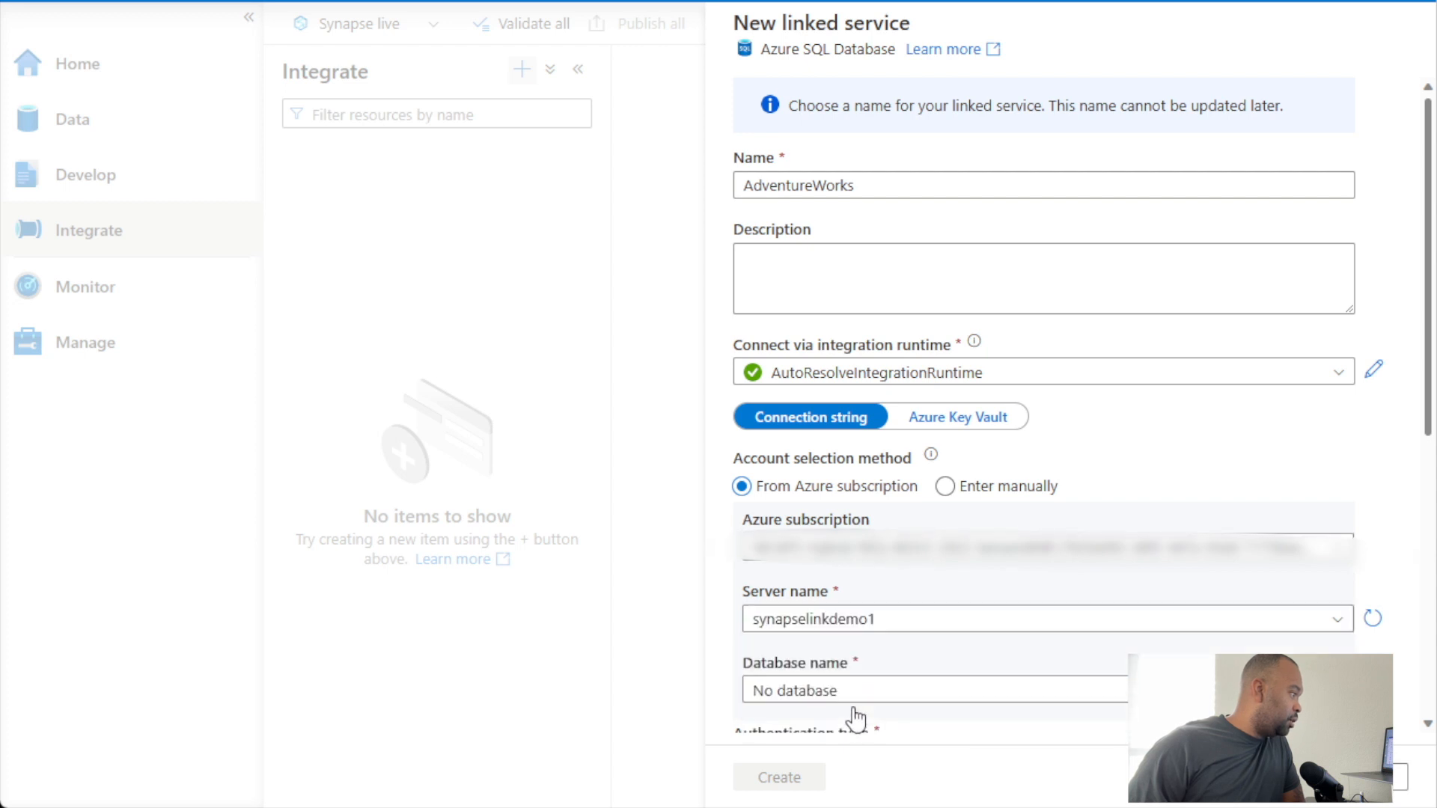
# Change the linked service's server to synapselinkdemoserver and select the AdventureWorks database.
pyautogui.click(920, 702)
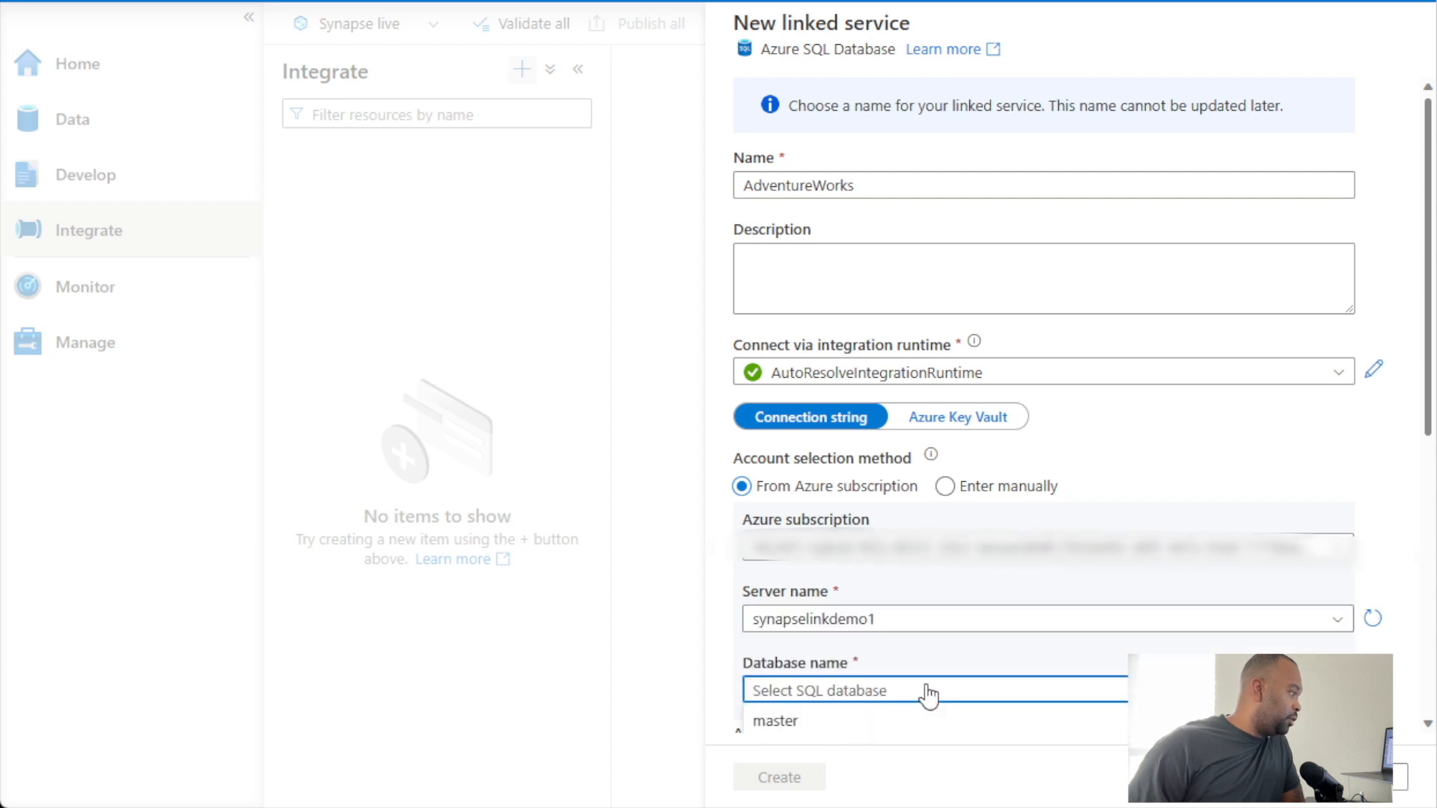
pyautogui.scroll(-3, 967, 671)
pyautogui.scroll(-2, 964, 664)
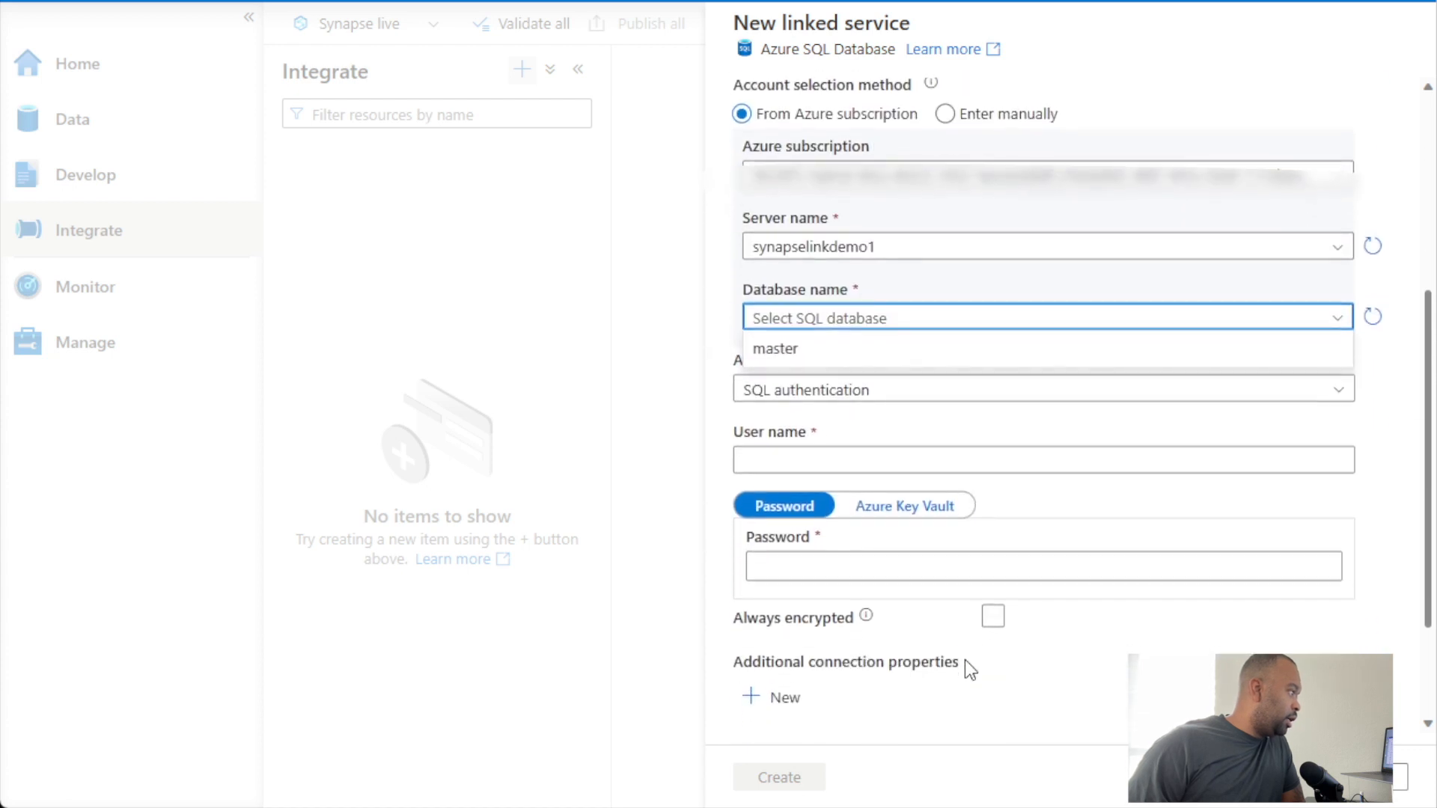
pyautogui.scroll(-1, 820, 330)
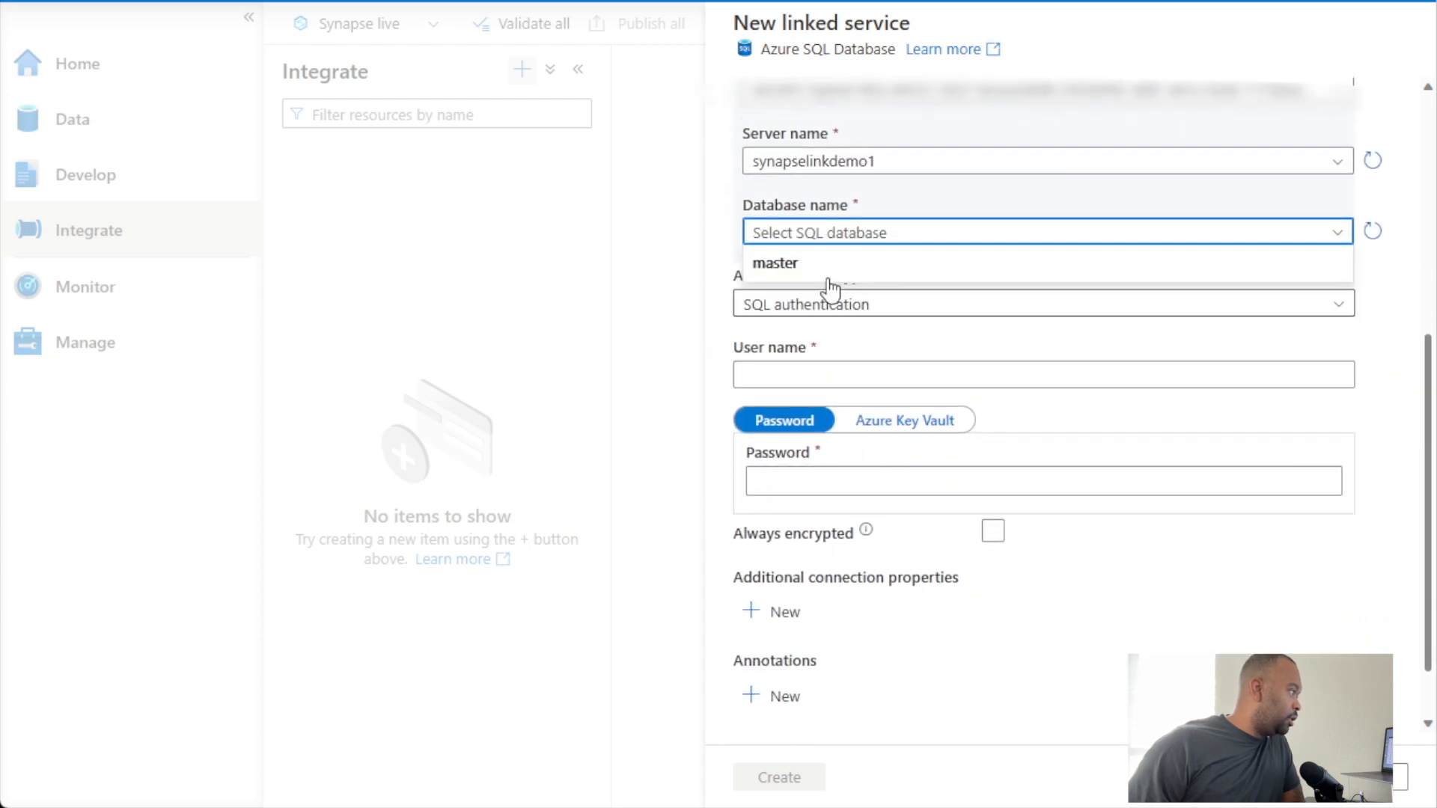
pyautogui.click(834, 231)
pyautogui.click(848, 166)
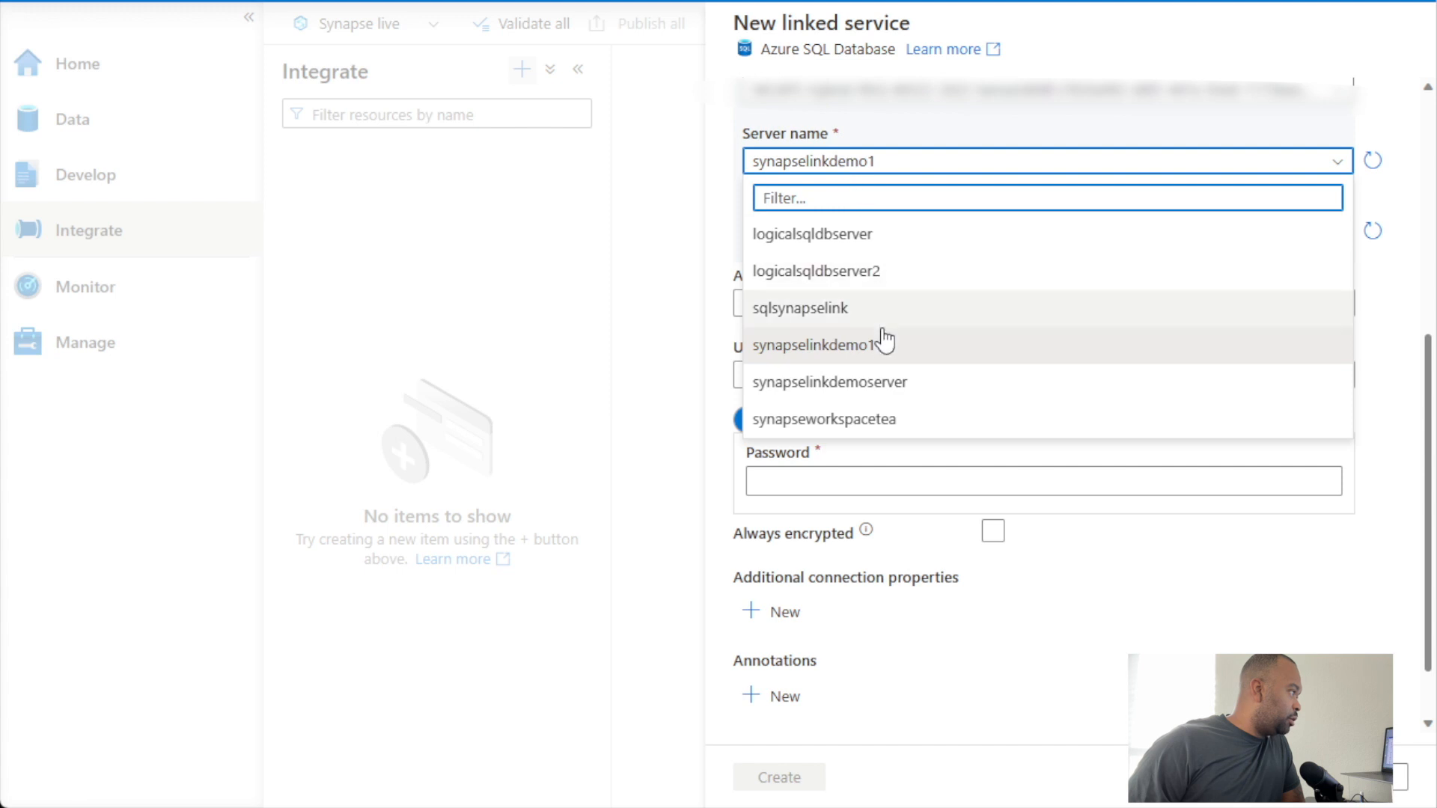
pyautogui.click(860, 383)
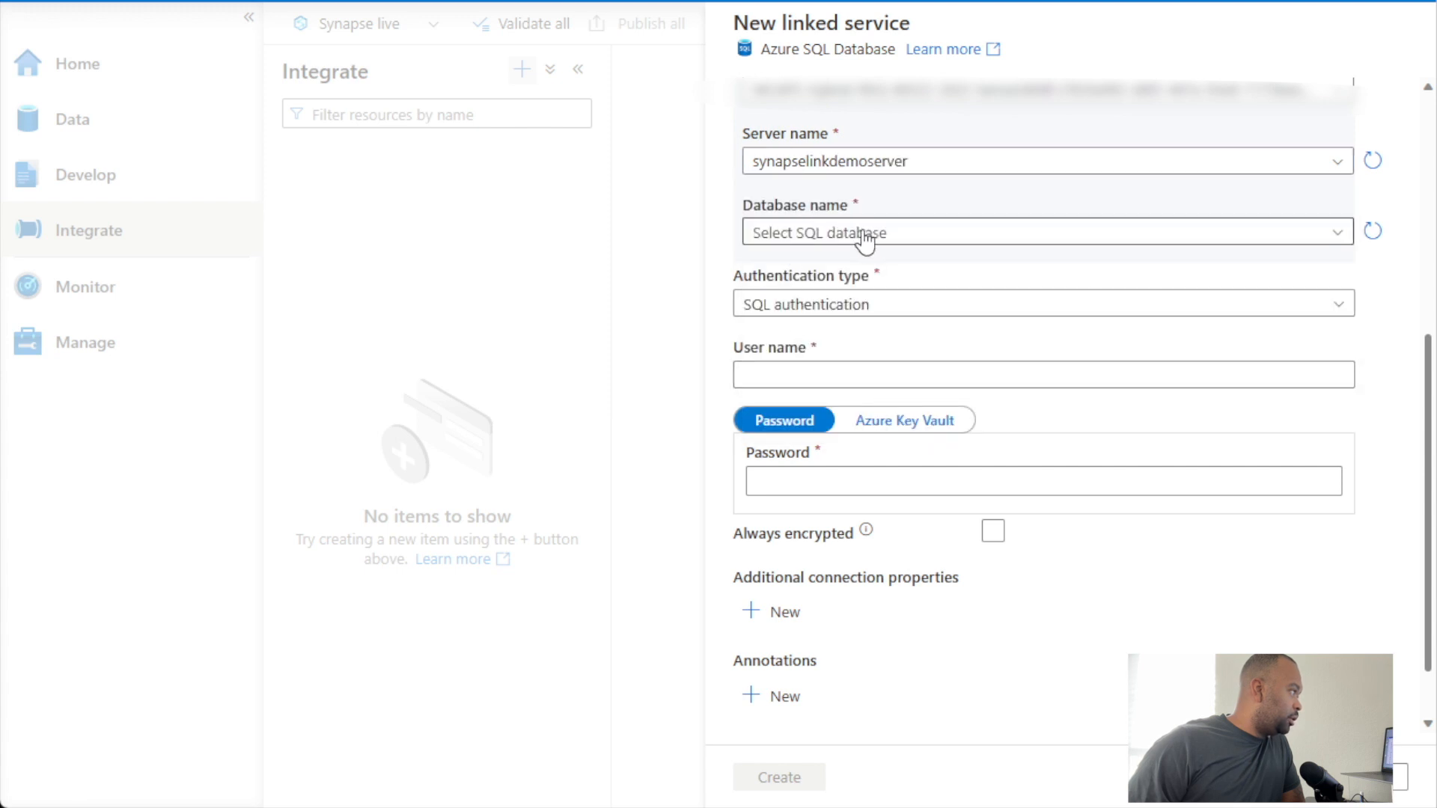
pyautogui.click(864, 238)
pyautogui.click(858, 273)
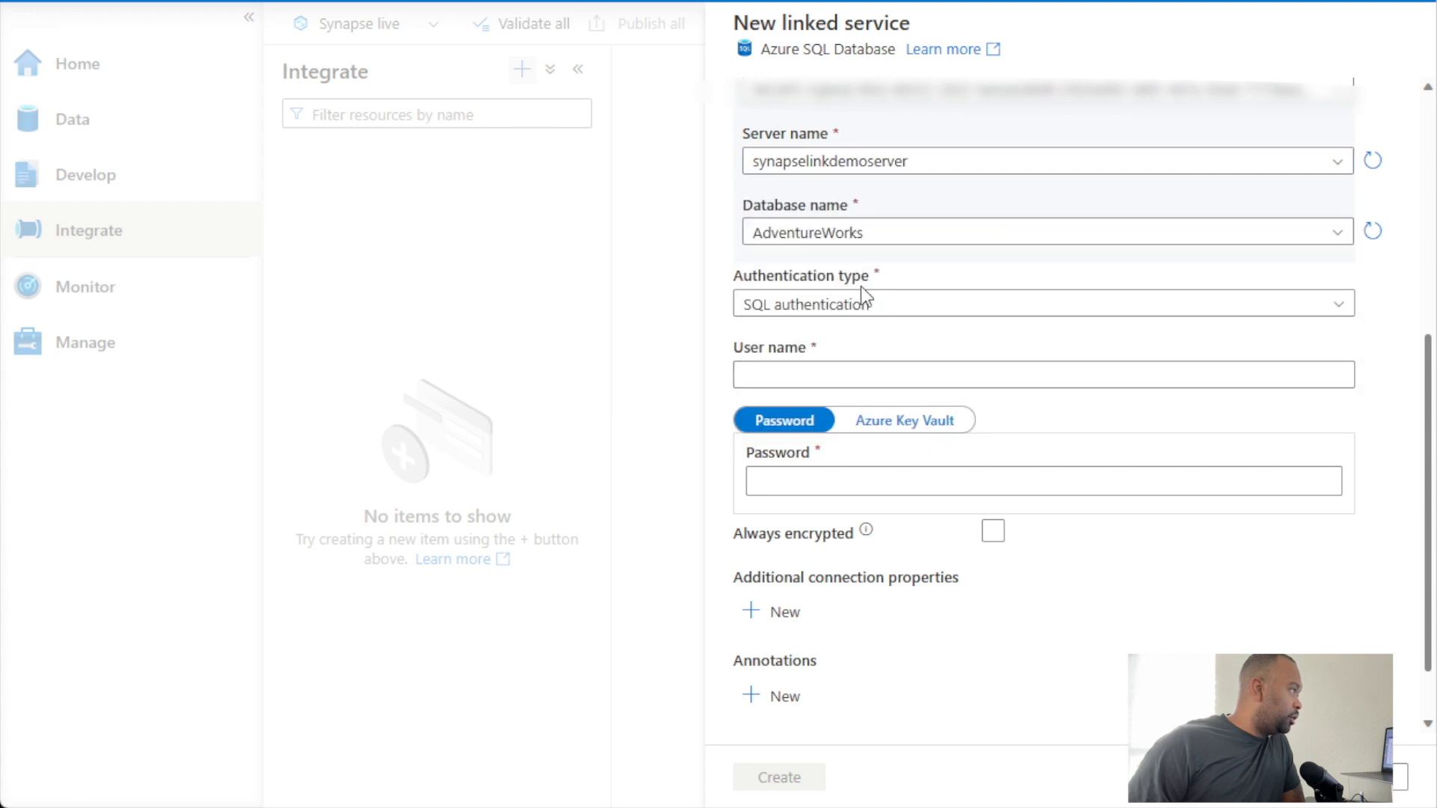
# Enter the SQL authentication user name and password, and create the linked service.
pyautogui.click(779, 373)
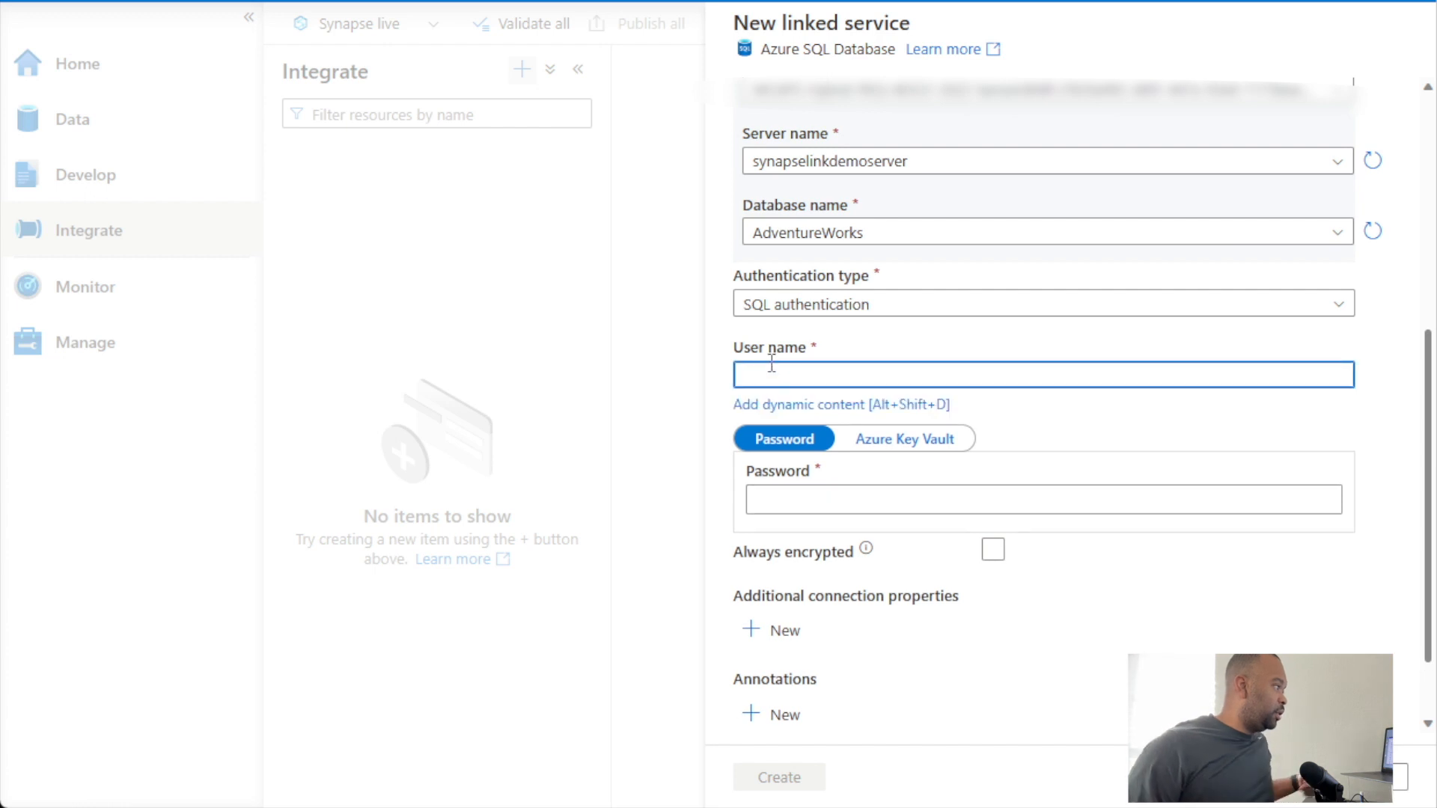
pyautogui.write('teahill')
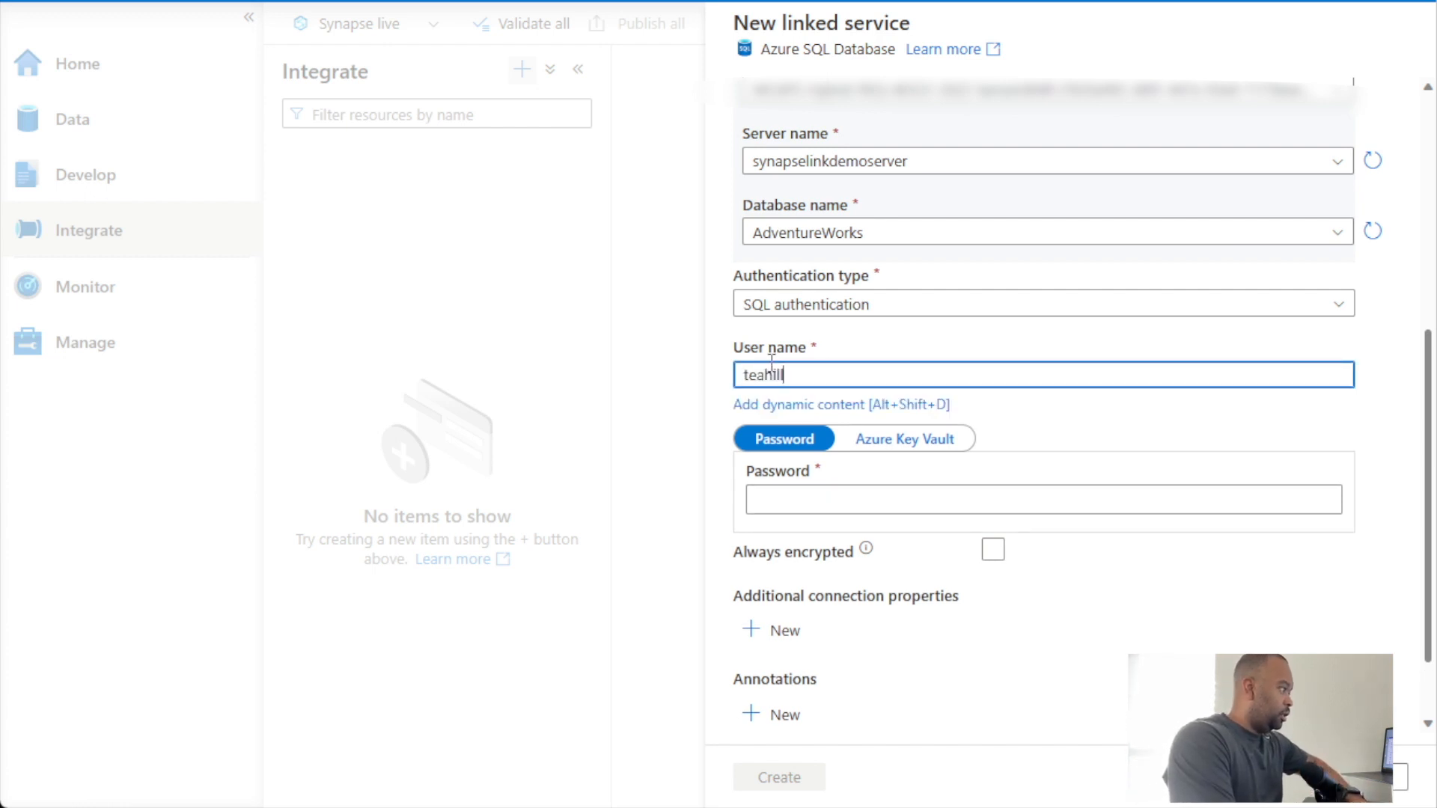
pyautogui.press('Tab')
pyautogui.press('Tab')
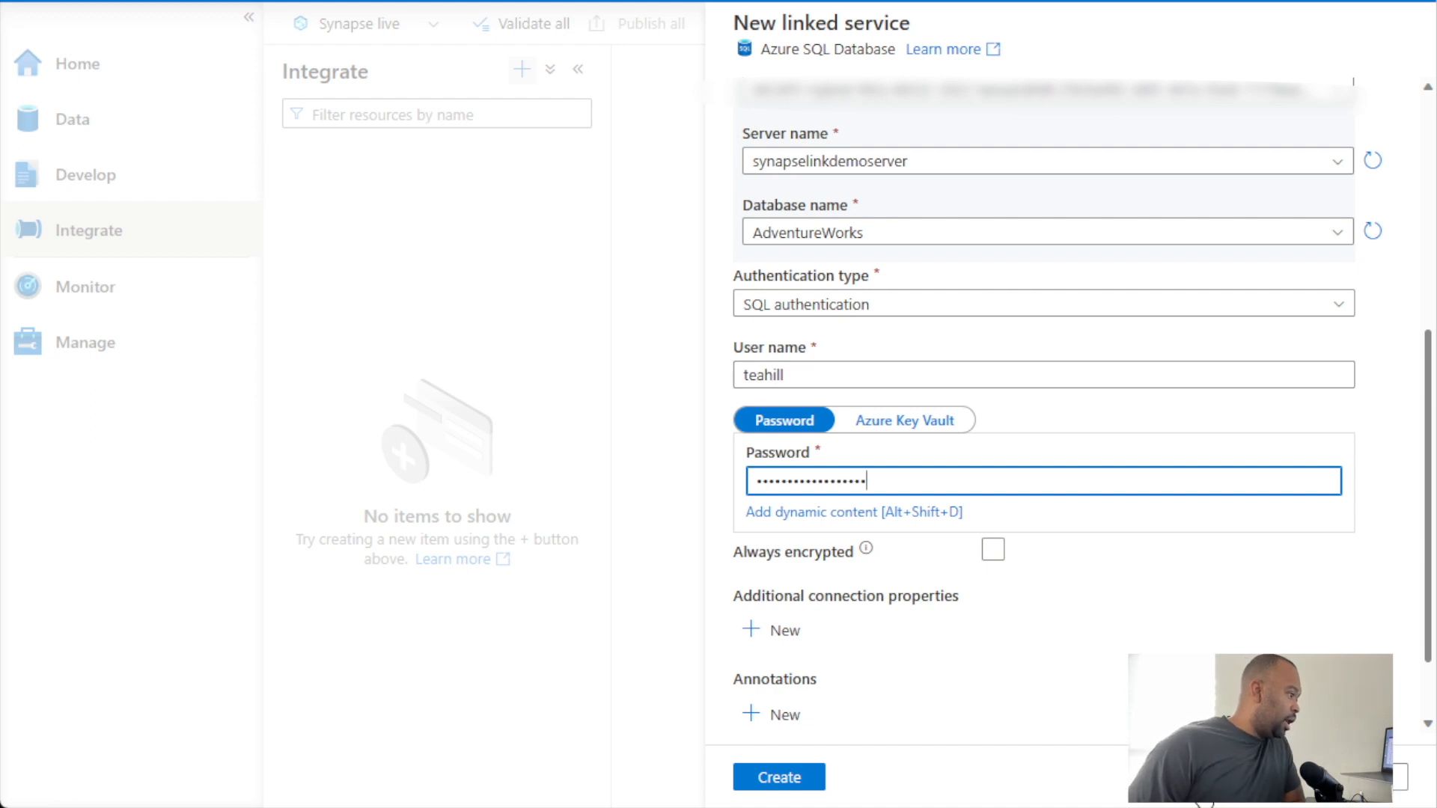
pyautogui.click(1207, 780)
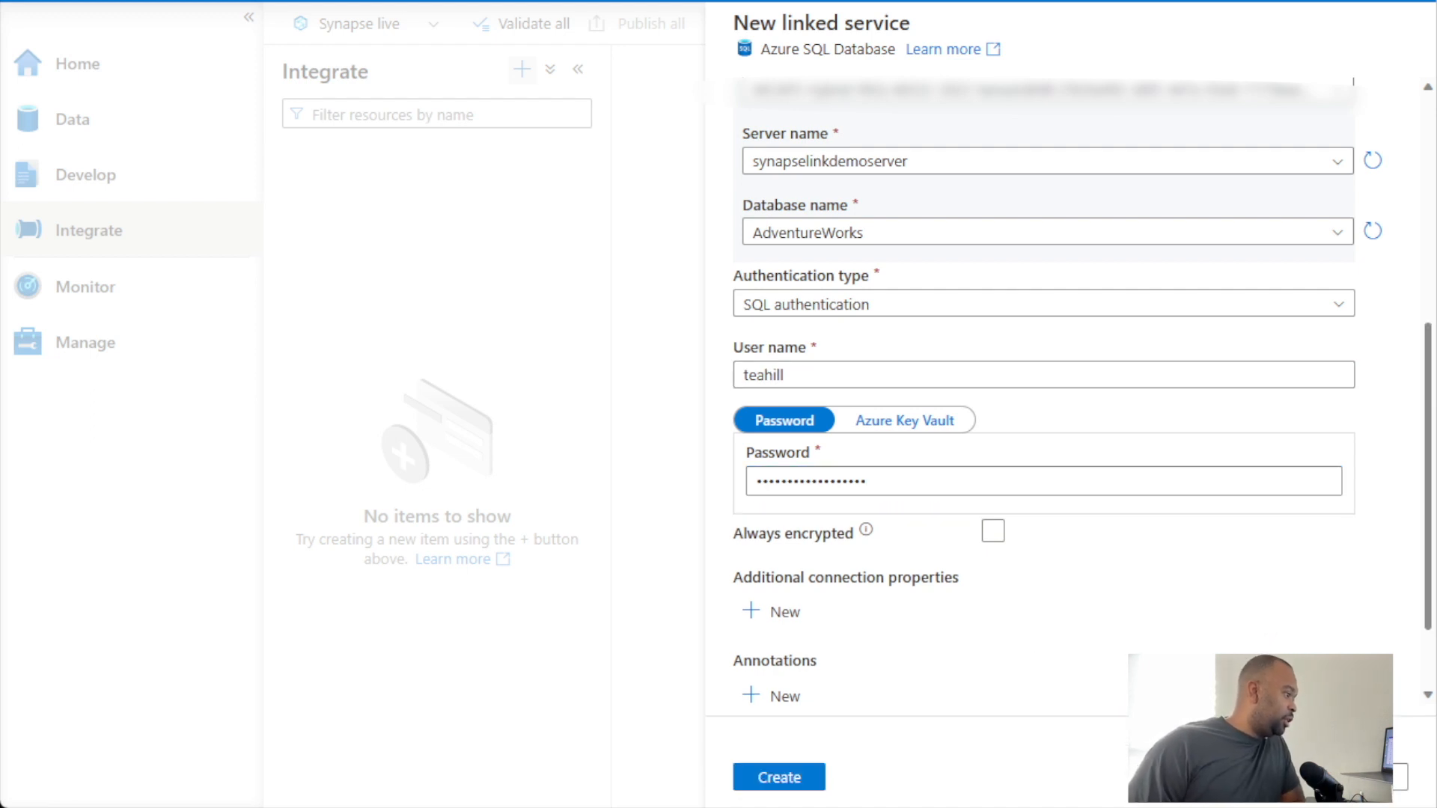
pyautogui.click(809, 784)
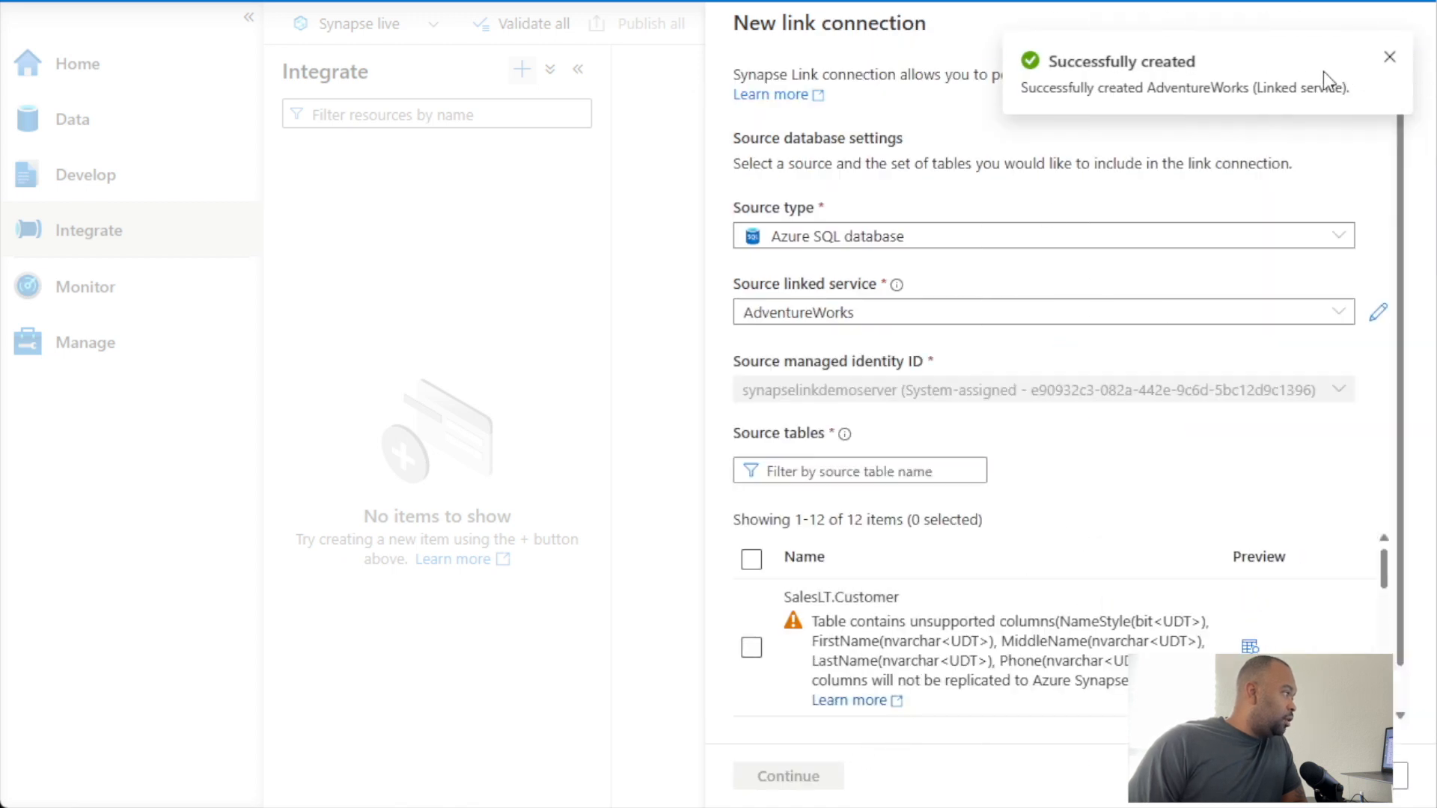
pyautogui.click(1387, 59)
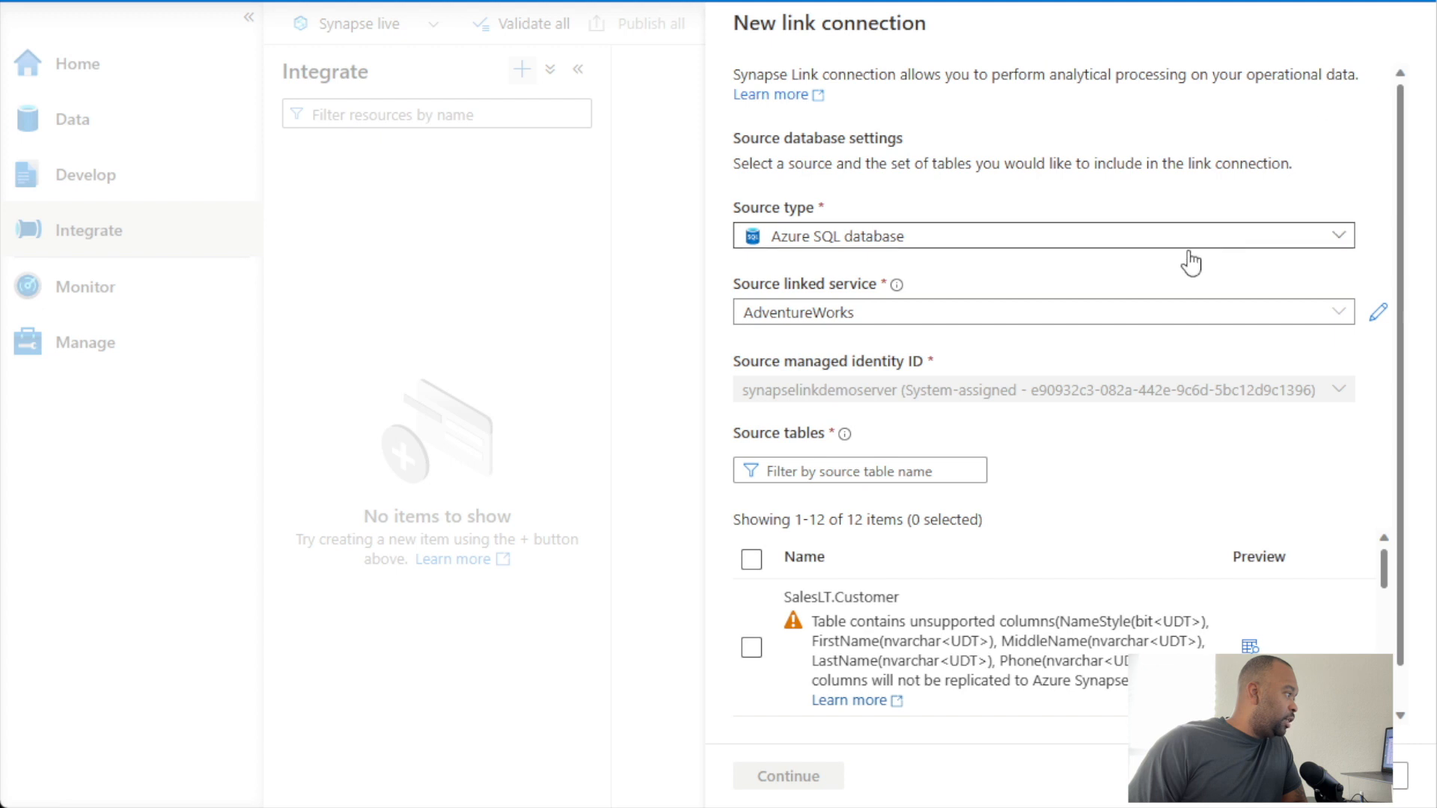
# Review the source tables available for the link connection, including their warnings about unsupported columns and row size limits.
pyautogui.scroll(-1, 998, 430)
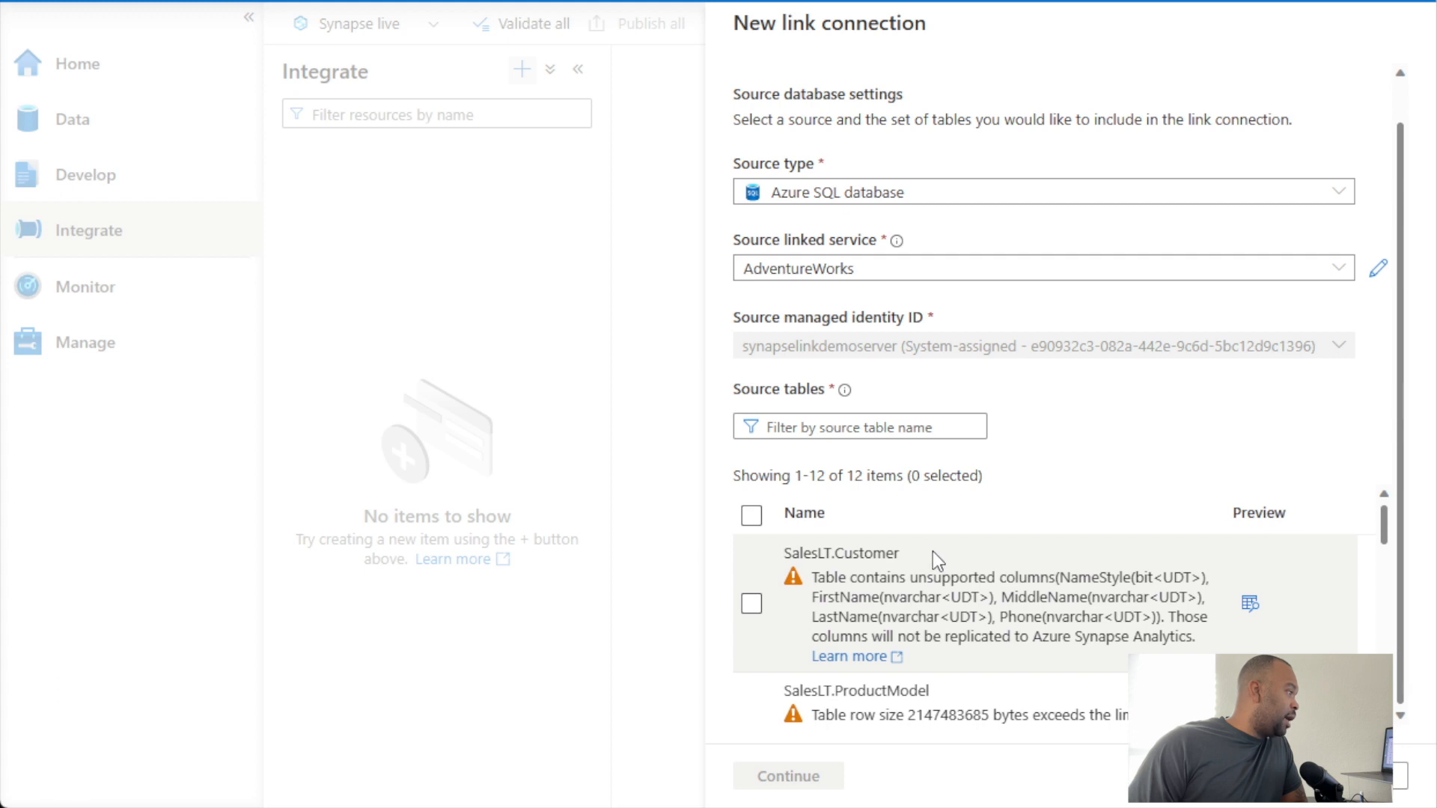
pyautogui.scroll(-3, 933, 554)
pyautogui.scroll(-5, 956, 585)
pyautogui.scroll(-5, 966, 604)
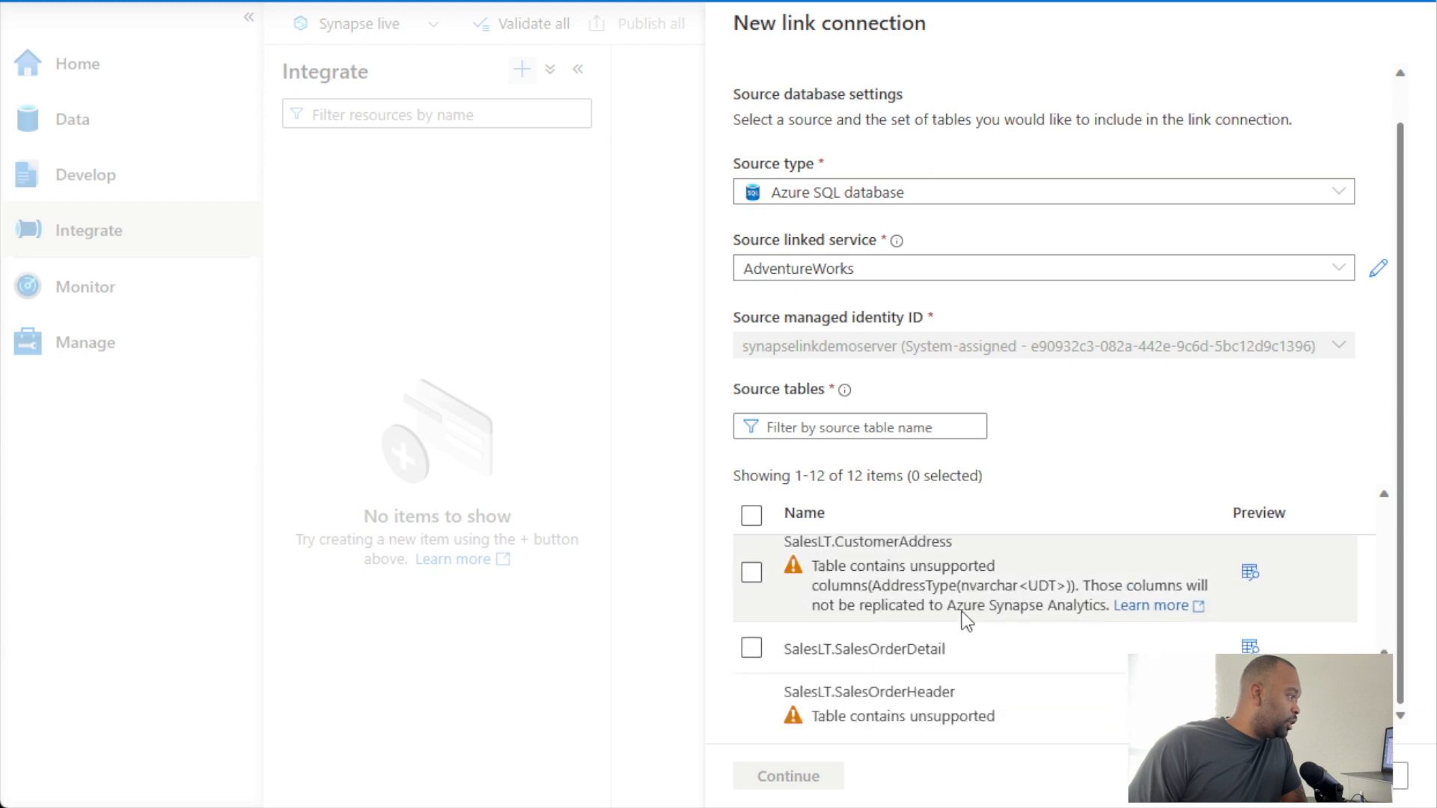
pyautogui.scroll(10, 917, 604)
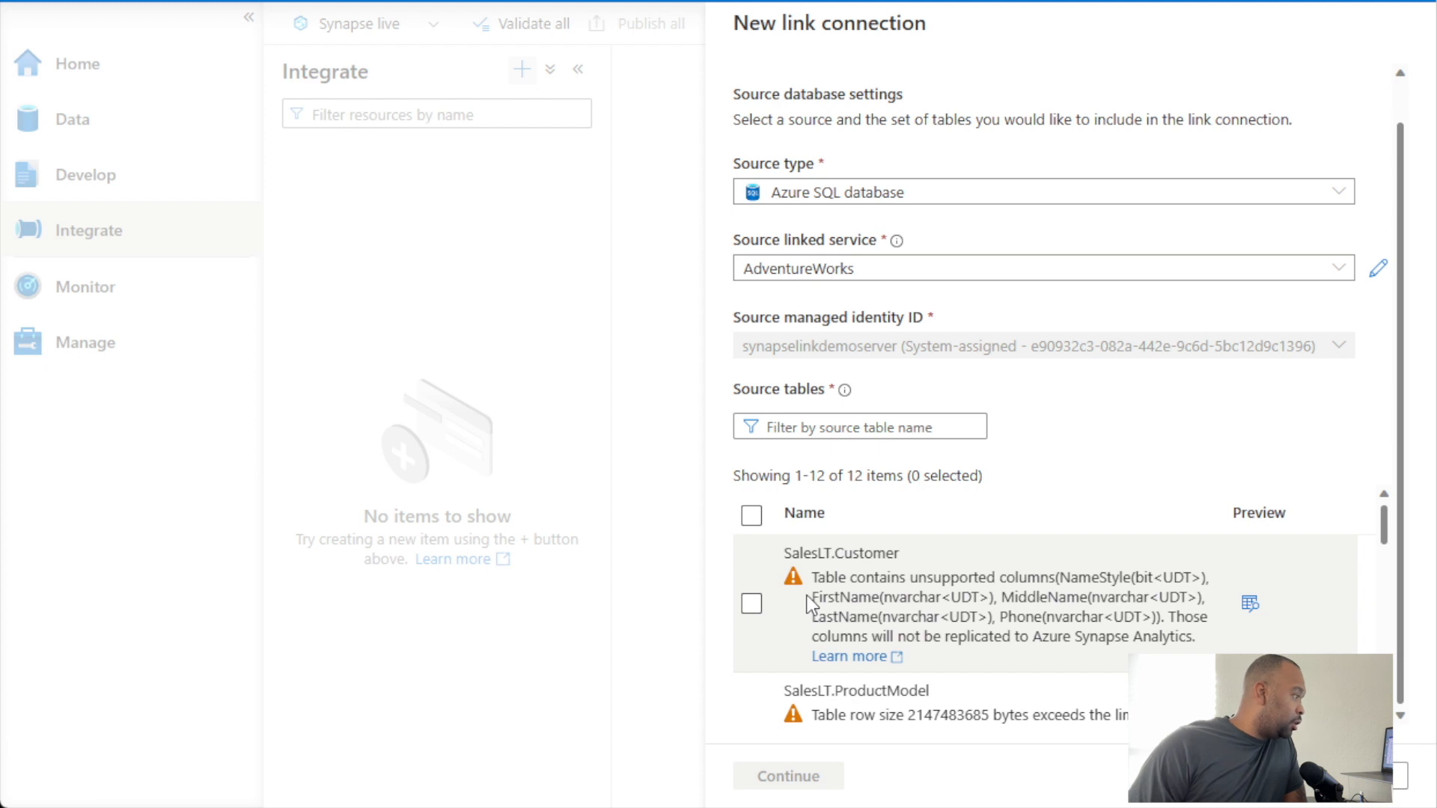
pyautogui.scroll(1, 810, 603)
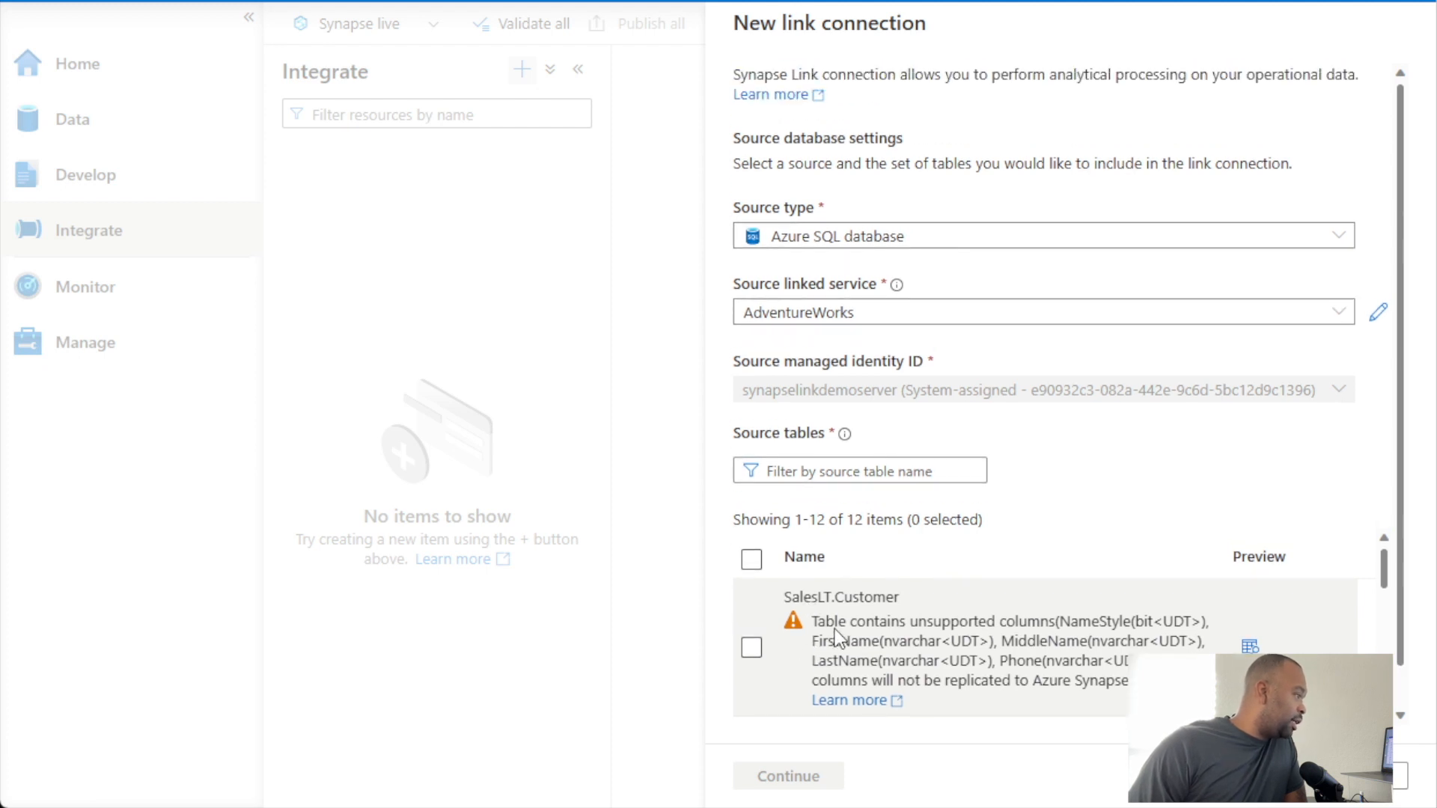
pyautogui.scroll(-1, 836, 632)
pyautogui.scroll(1, 840, 634)
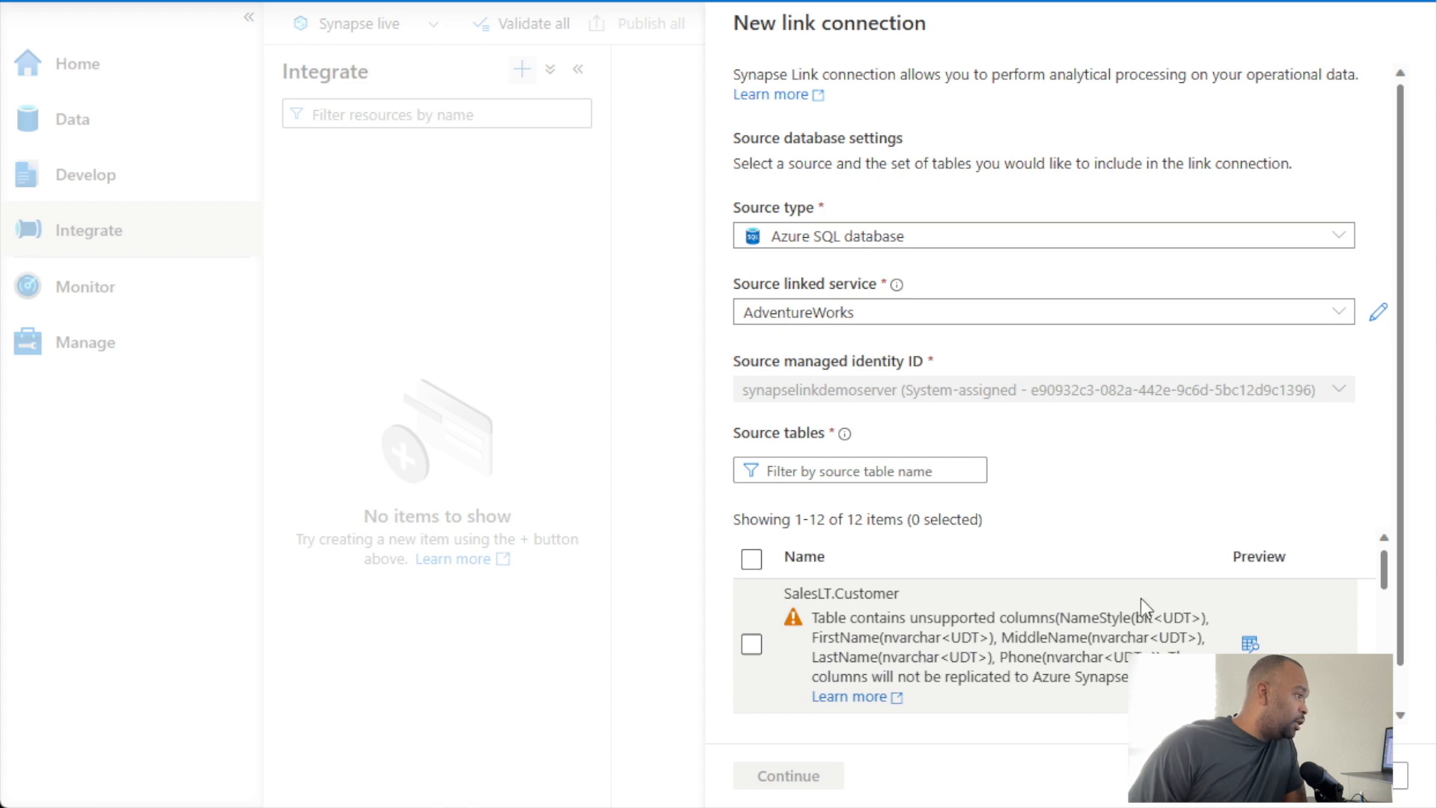
pyautogui.scroll(-1, 1139, 599)
pyautogui.scroll(-4, 1133, 611)
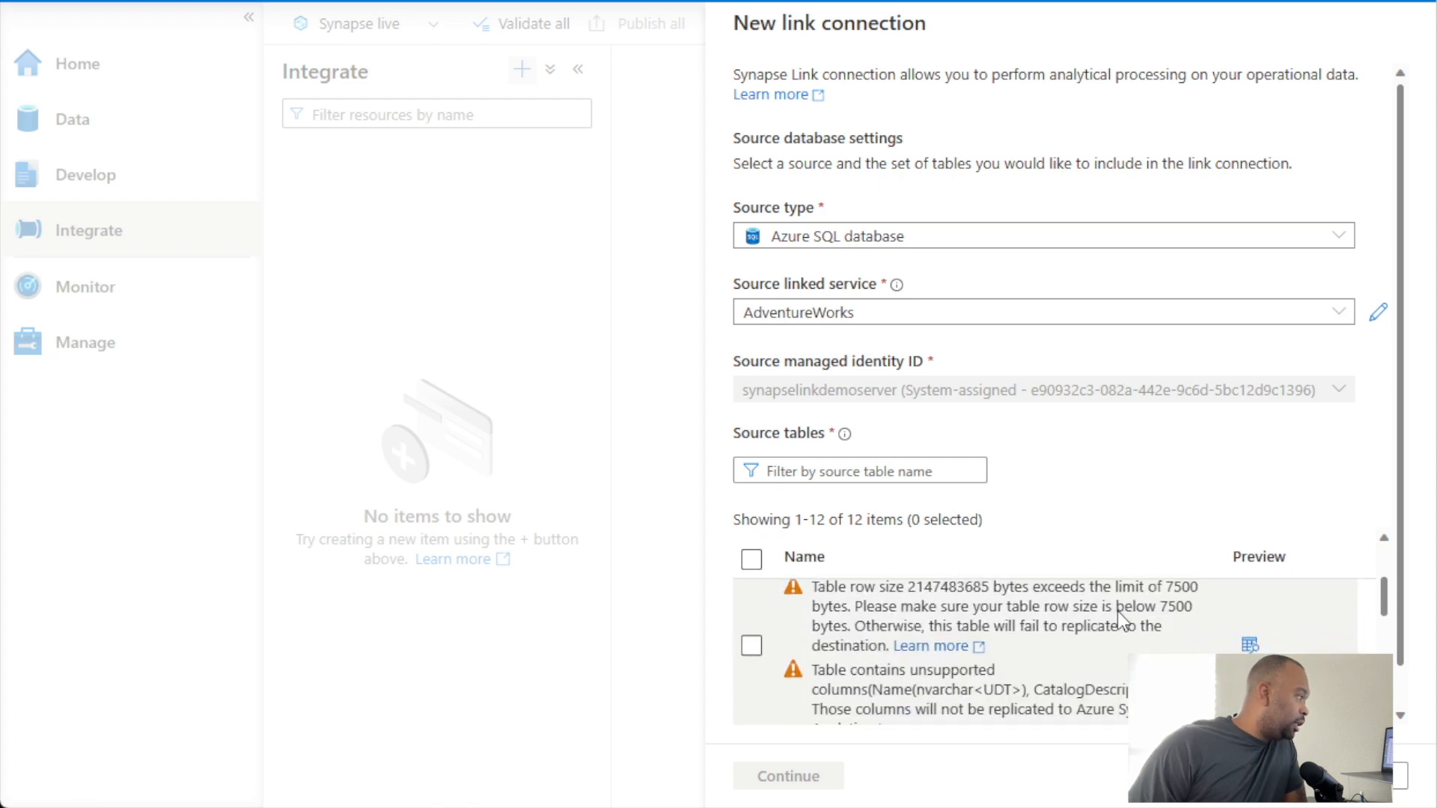
pyautogui.scroll(-8, 1085, 610)
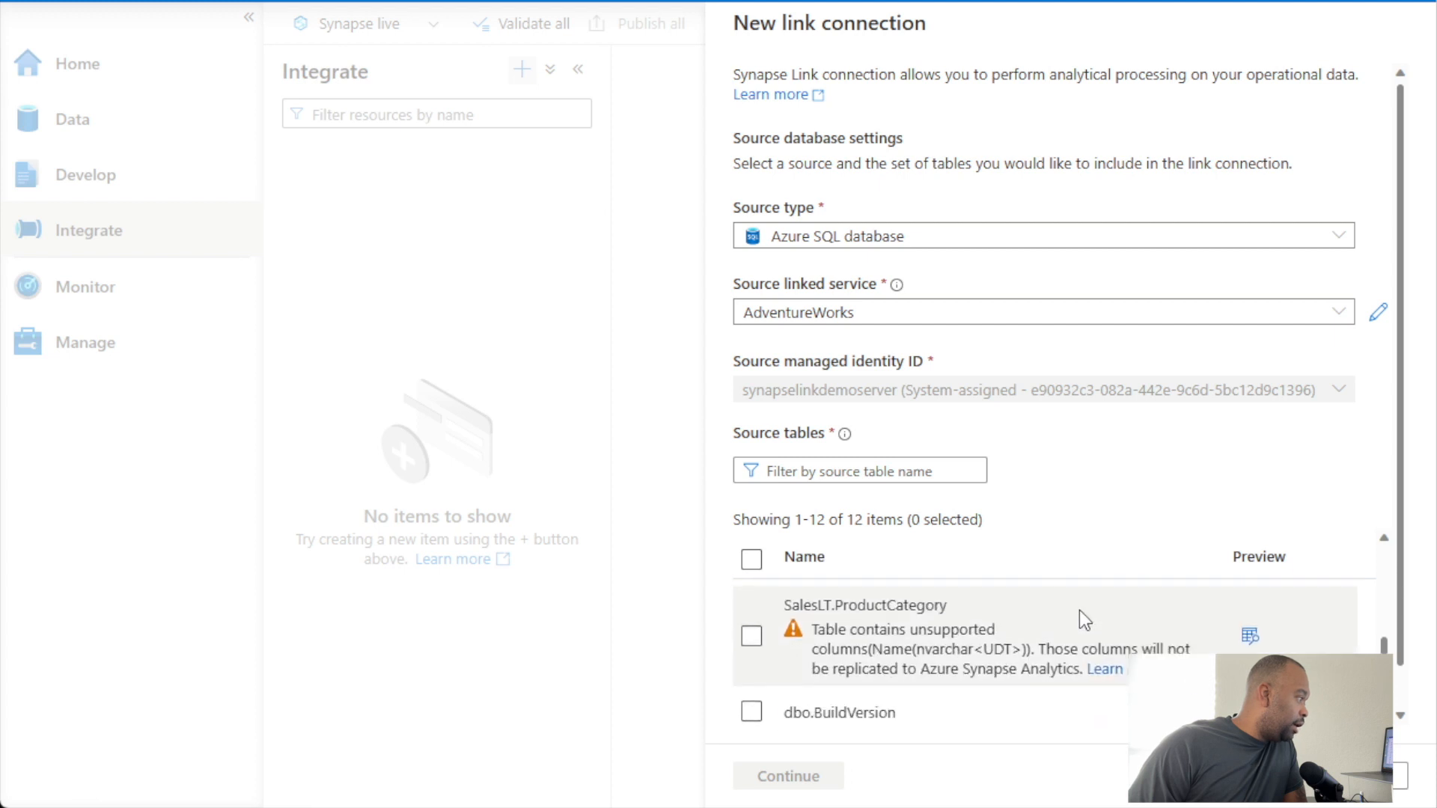
pyautogui.scroll(12, 1048, 644)
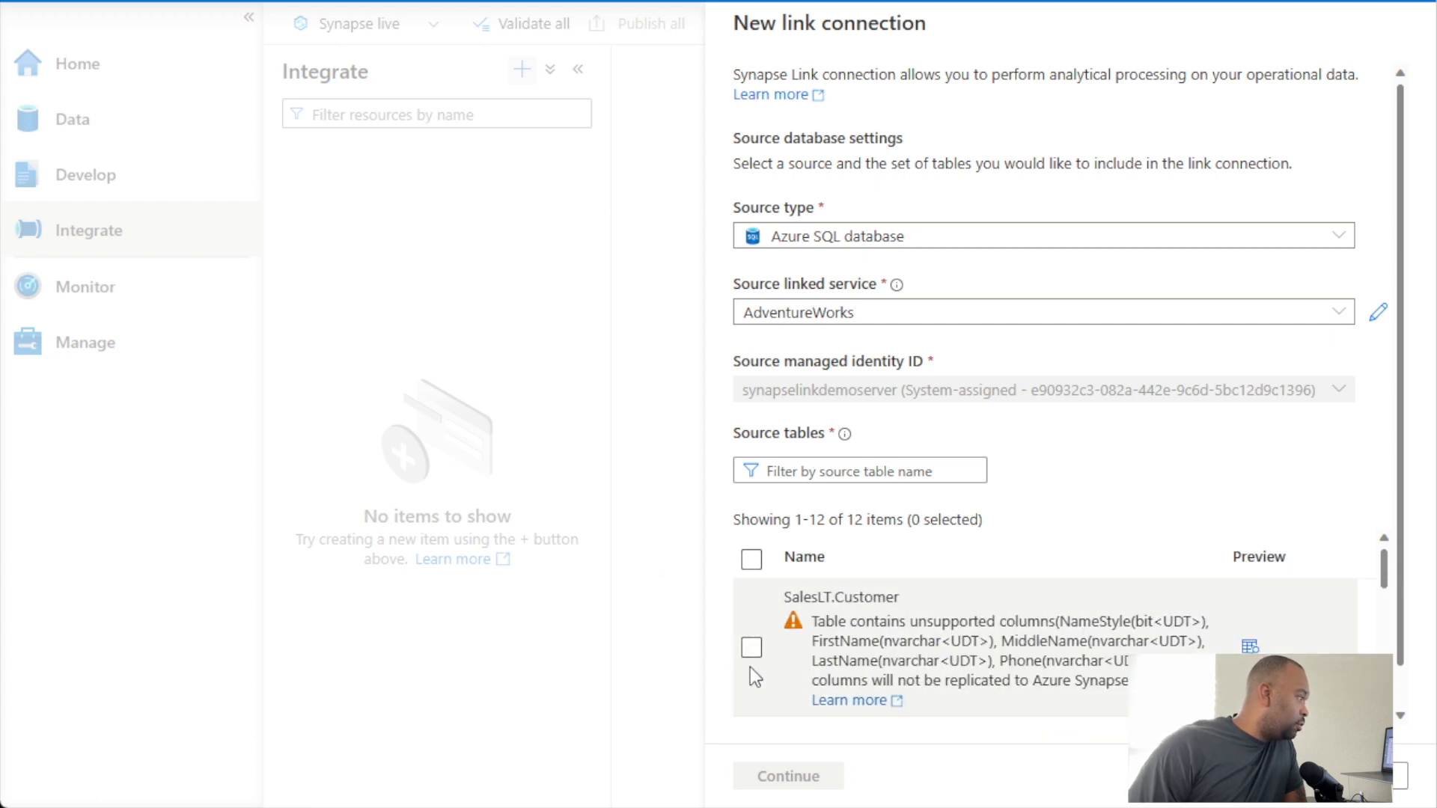
# Select the source tables SalesLT.Customer, SalesLT.ProductDescription, dbo.BuildVersion and dbo.ErrorLog for the link connection.
pyautogui.click(752, 648)
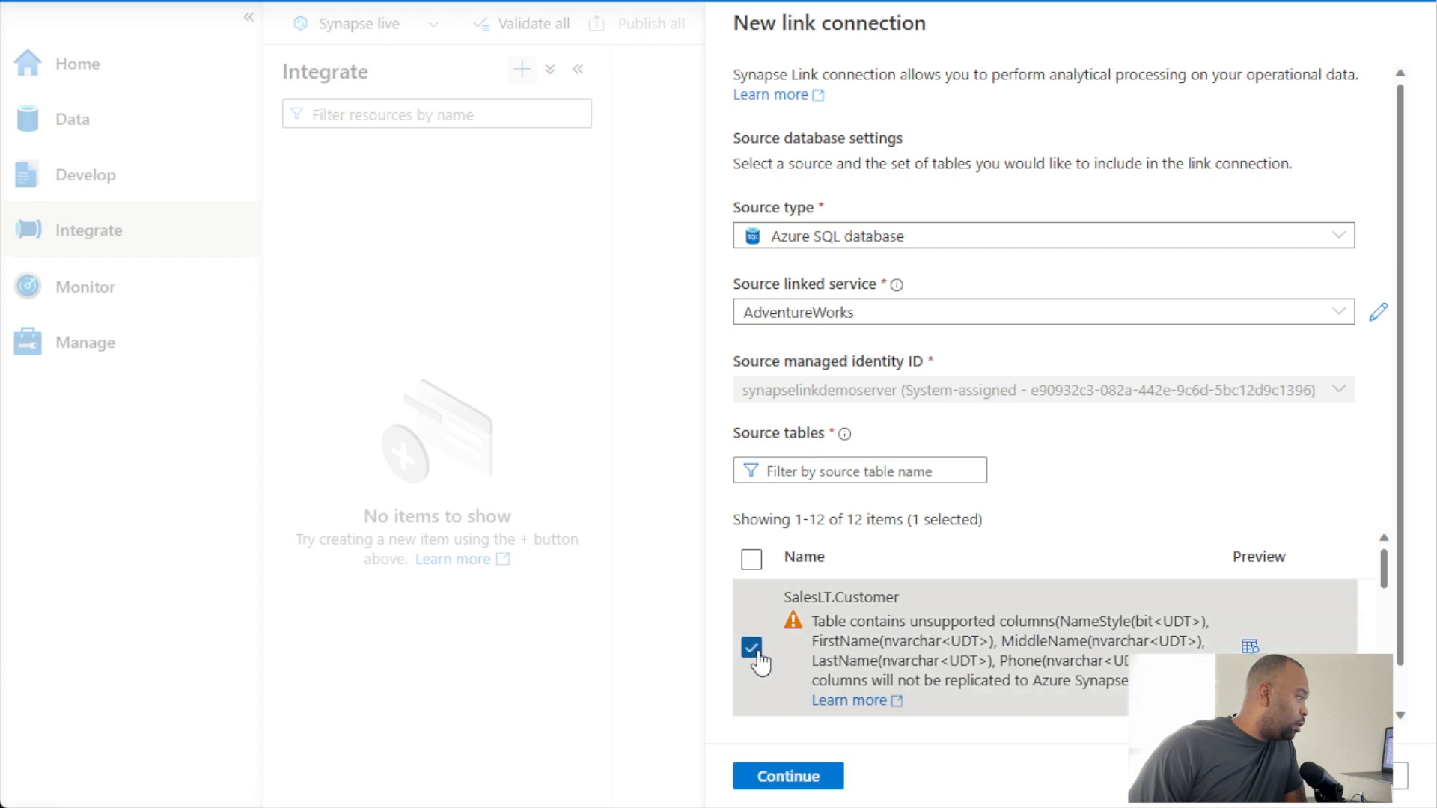
pyautogui.scroll(-4, 771, 651)
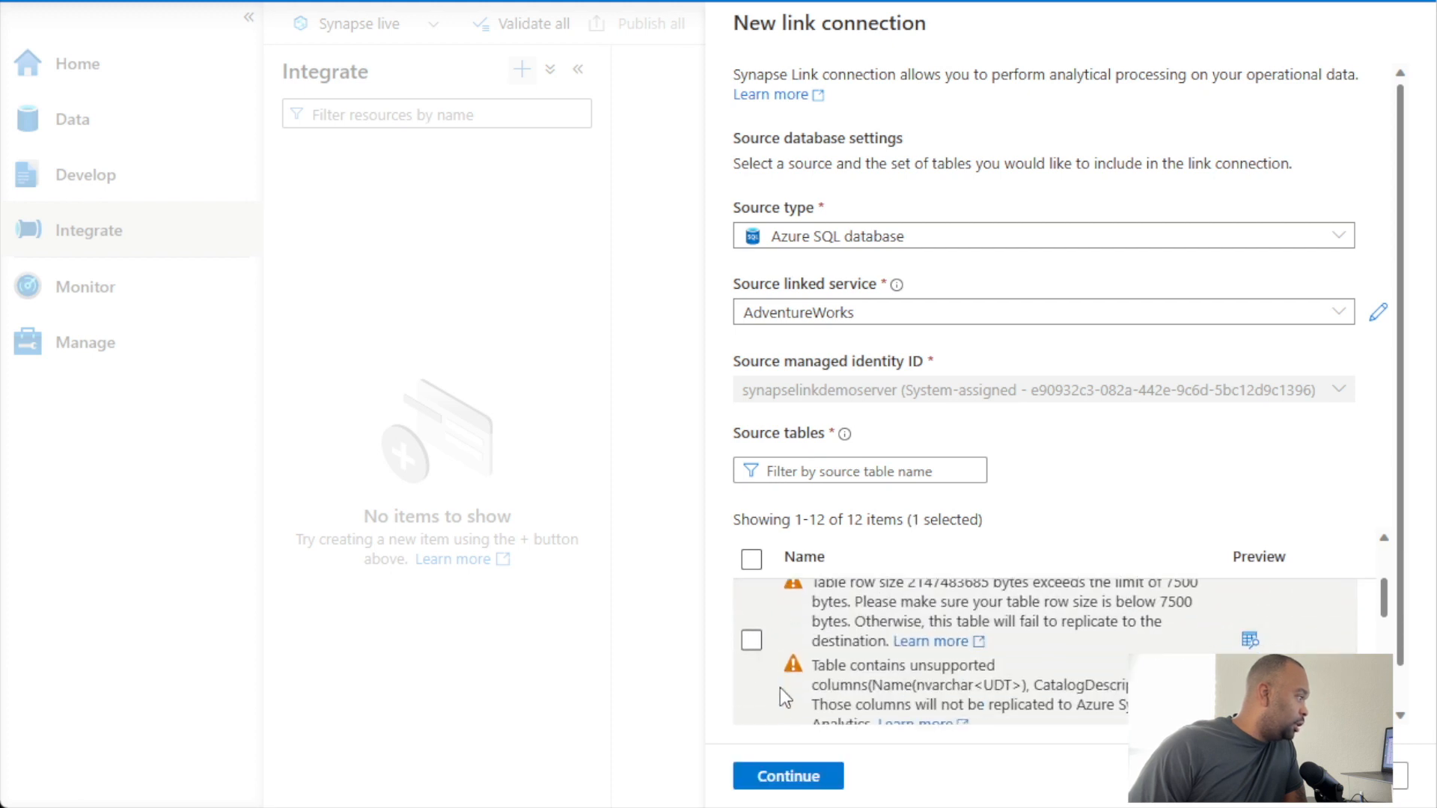
pyautogui.scroll(-2, 801, 666)
pyautogui.click(750, 652)
pyautogui.scroll(-2, 776, 650)
pyautogui.scroll(-3, 776, 644)
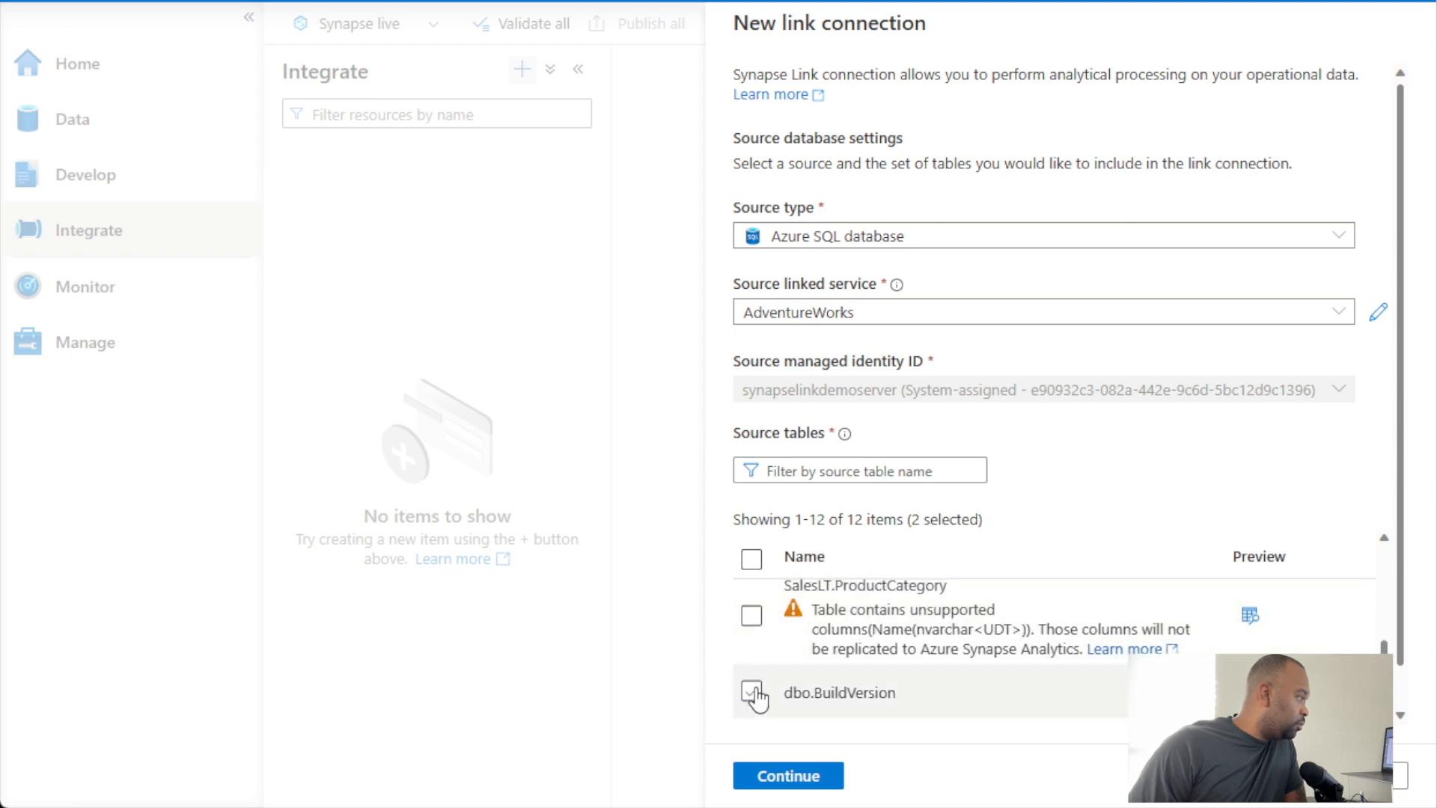
pyautogui.click(752, 692)
pyautogui.scroll(-2, 756, 659)
pyautogui.click(752, 633)
# Add SalesLT.CustomerAddress and SalesLT.SalesOrderDetail to the selected source tables and continue to the target pool settings.
pyautogui.scroll(-2, 816, 637)
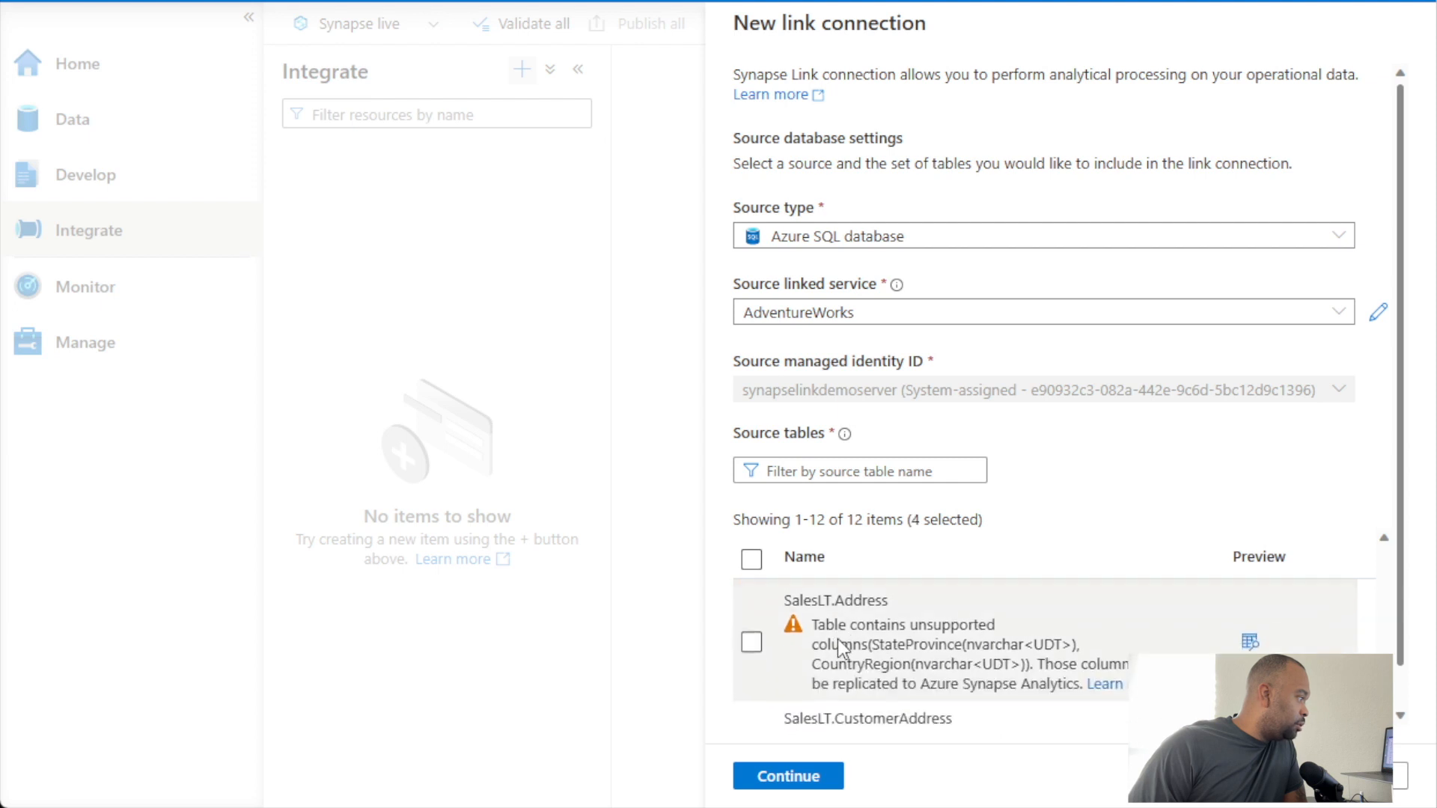
pyautogui.scroll(-4, 838, 640)
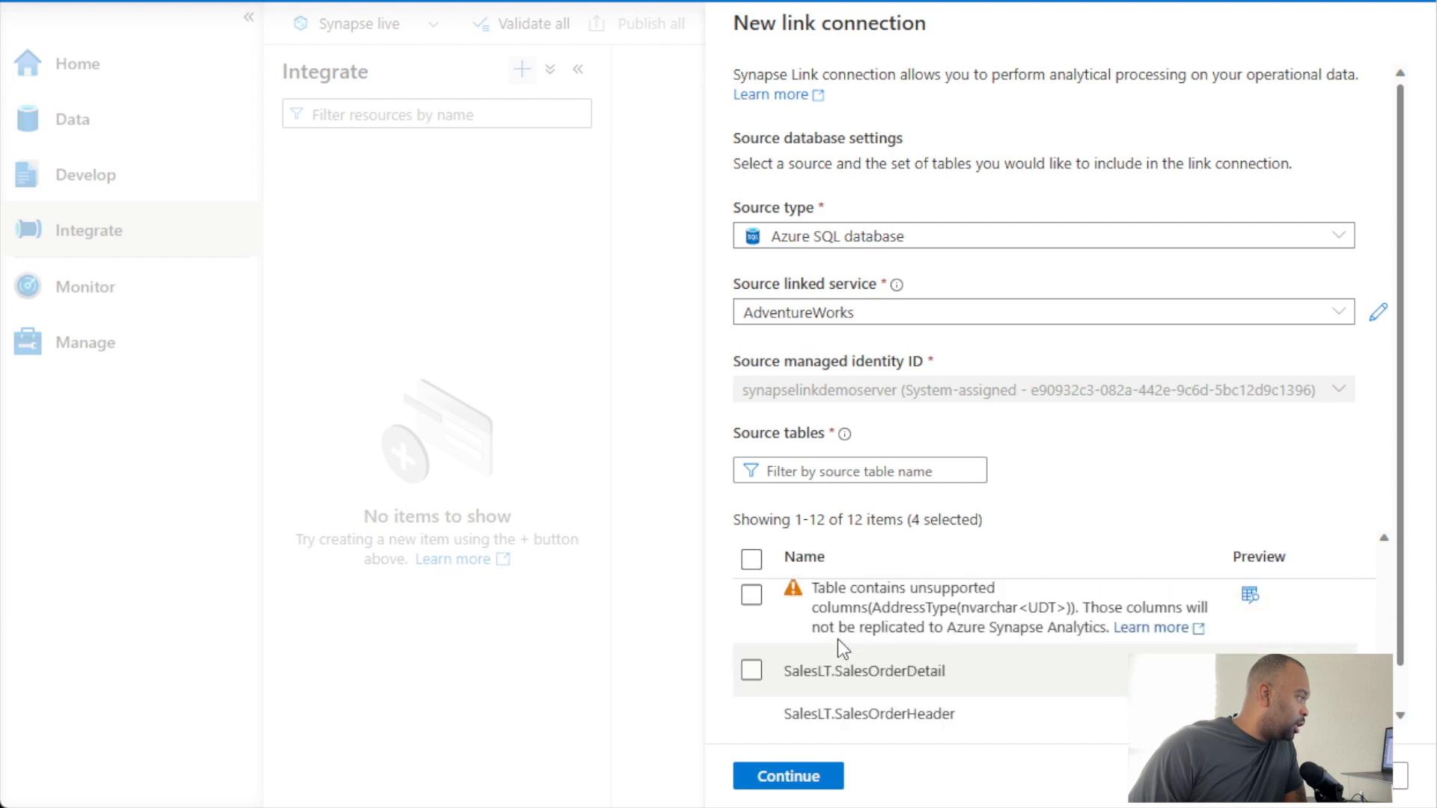
pyautogui.scroll(1, 838, 640)
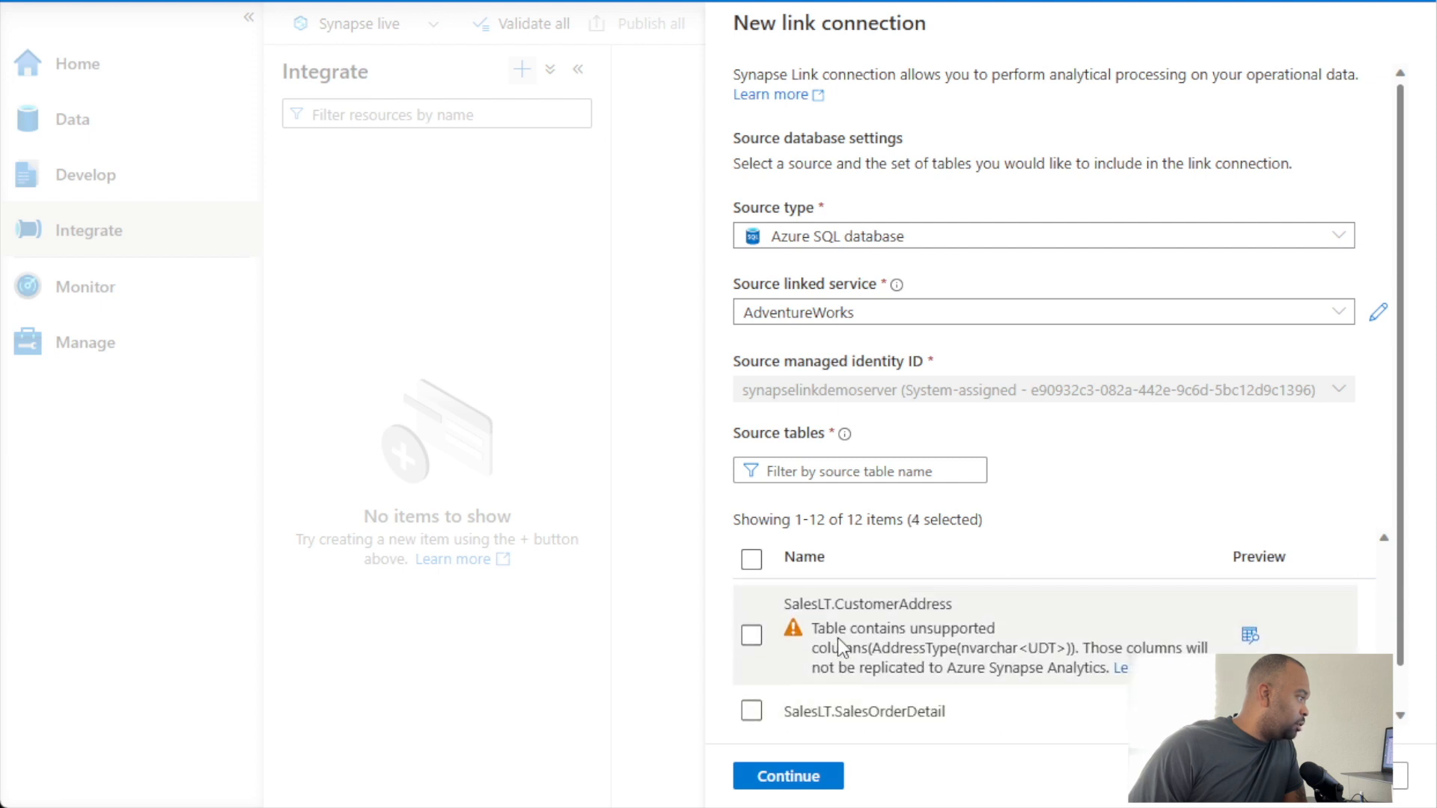
pyautogui.click(750, 637)
pyautogui.scroll(-1, 814, 658)
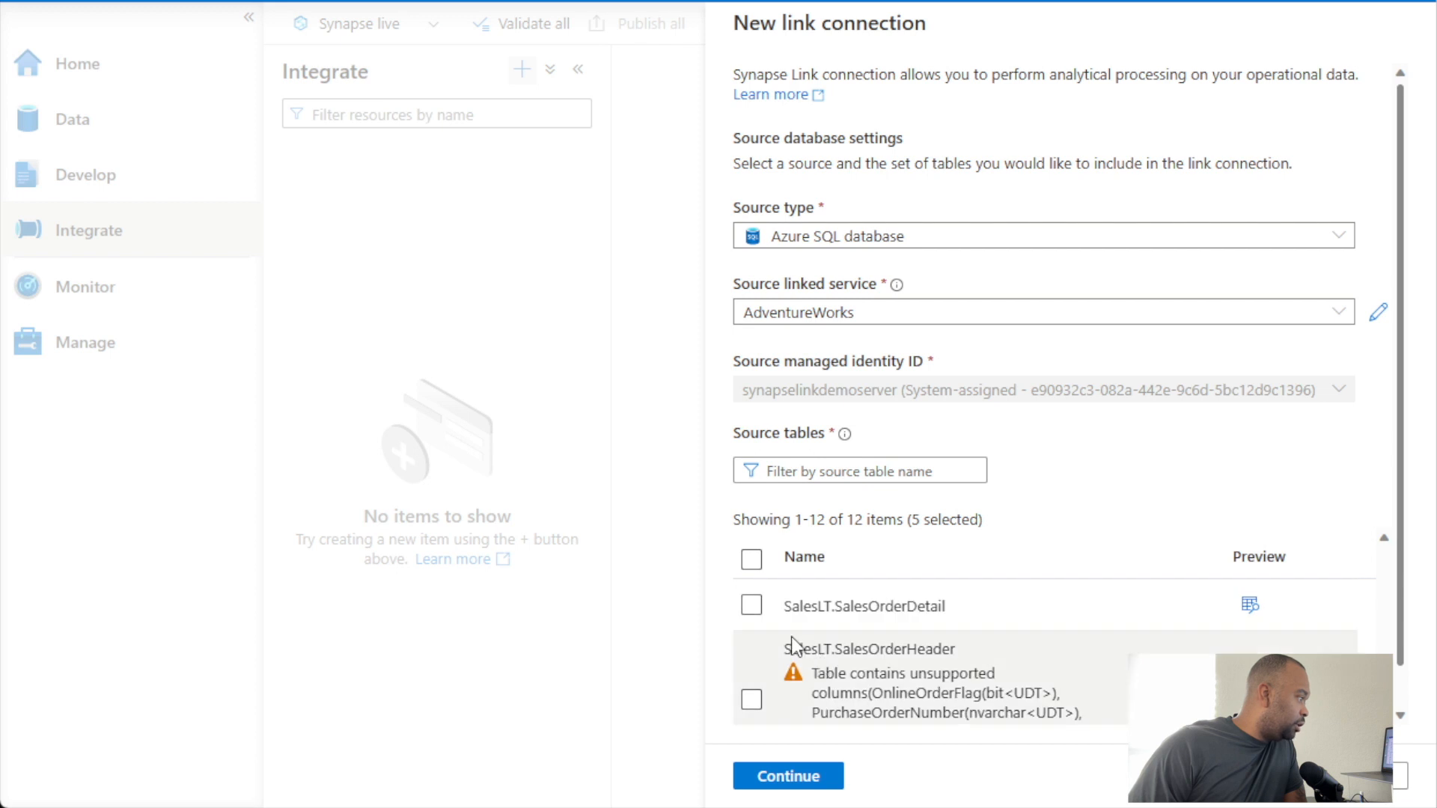
pyautogui.click(752, 608)
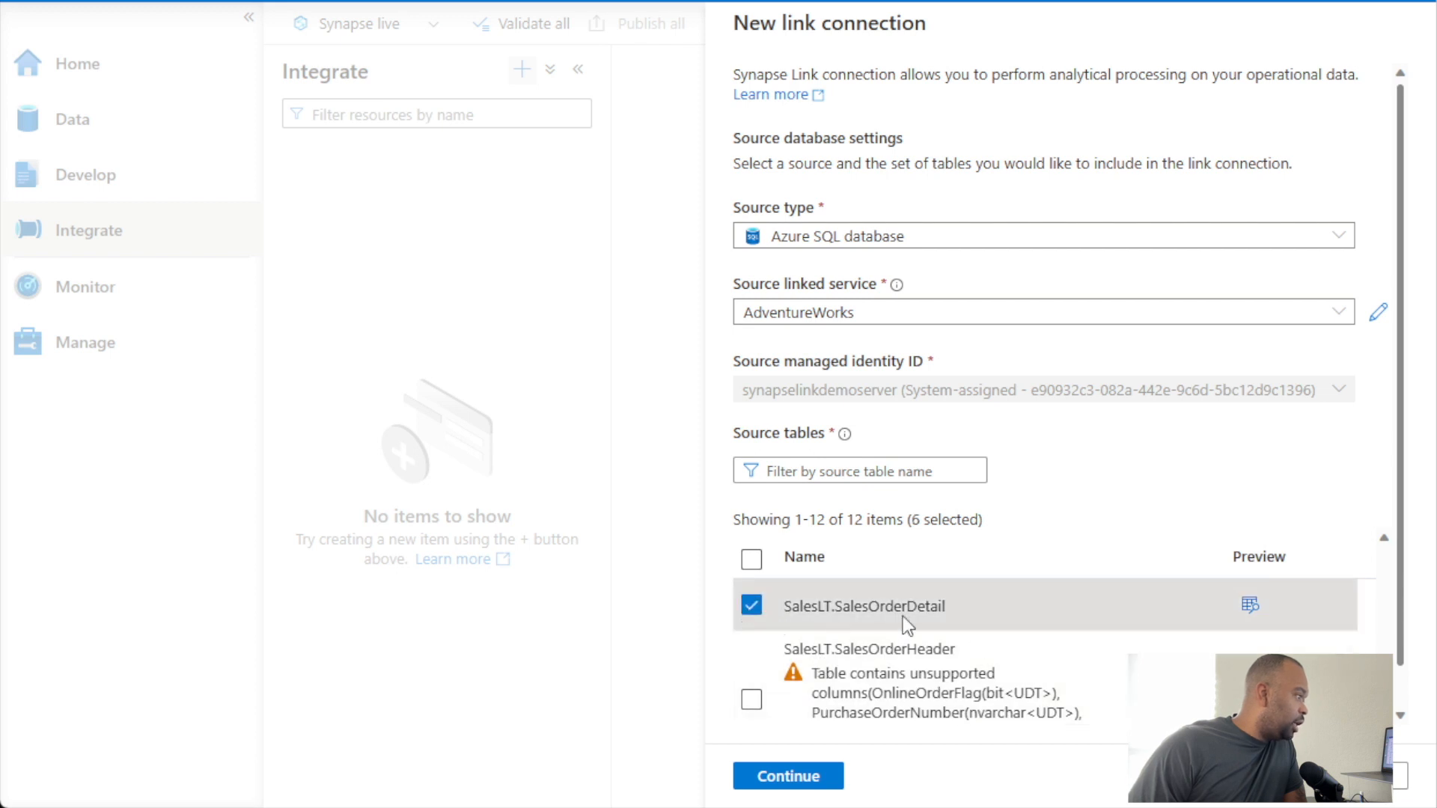
pyautogui.click(787, 779)
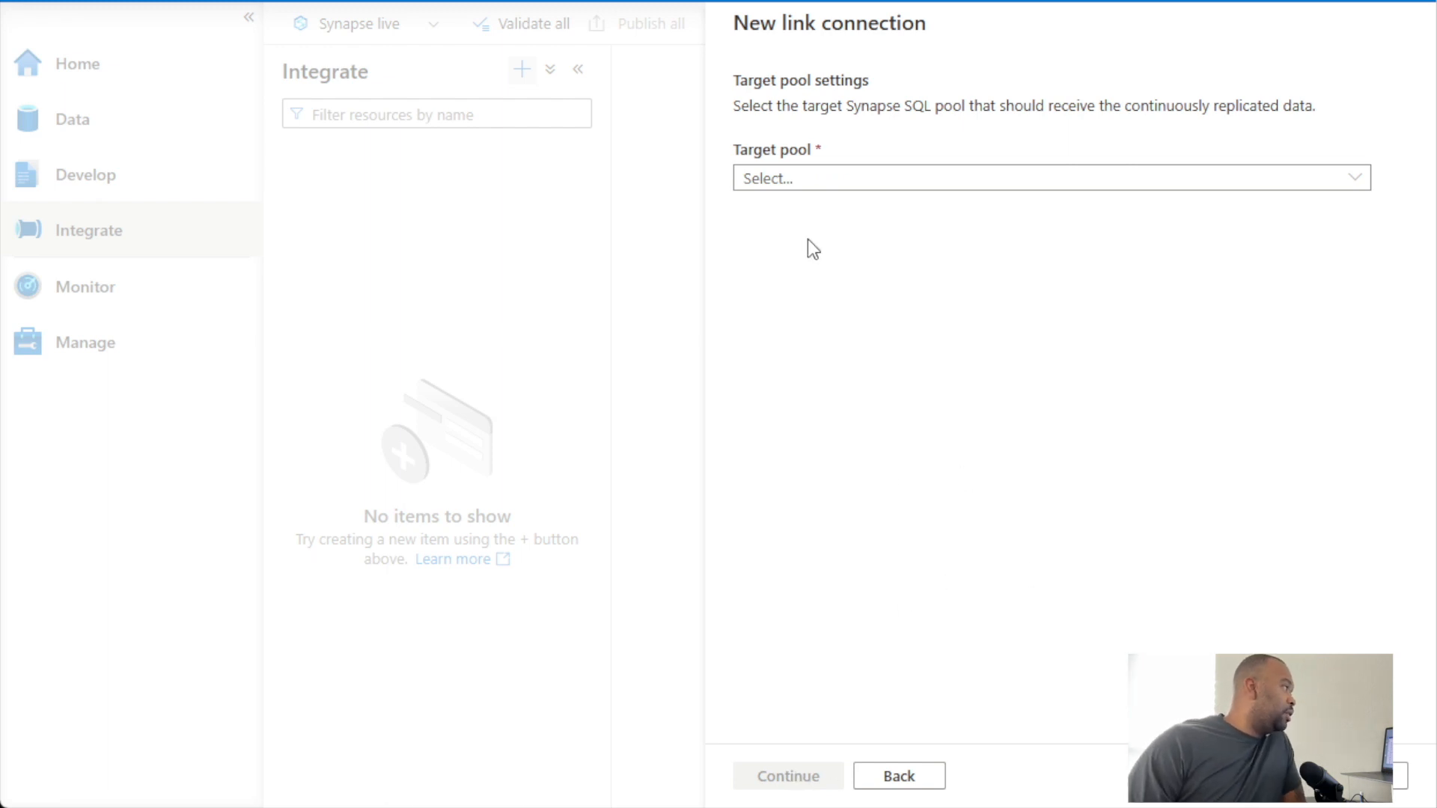
# Choose mydedicatedpool as the target pool and continue to the connection settings.
pyautogui.click(861, 184)
pyautogui.click(832, 292)
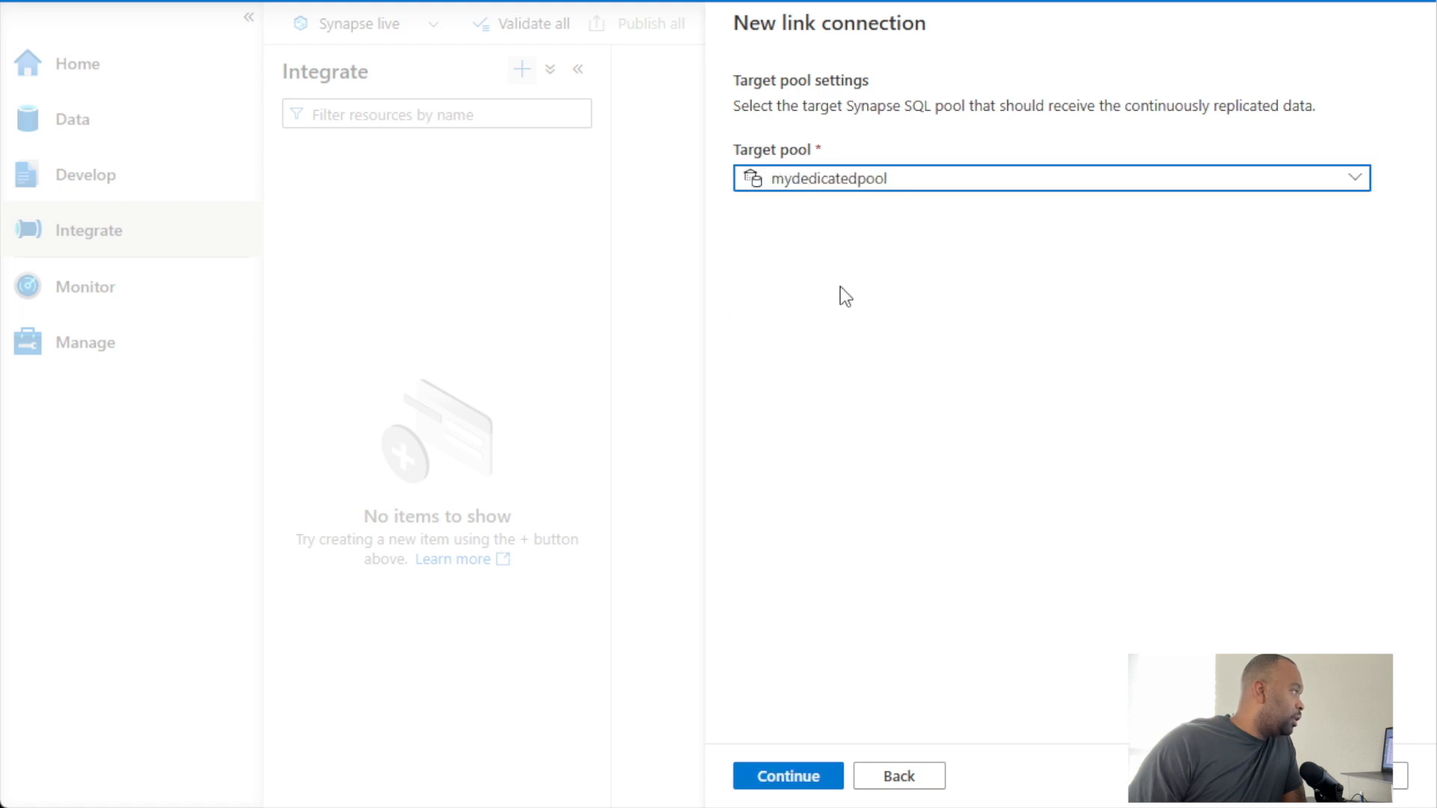
pyautogui.click(785, 778)
# Name the link connection adventureworkslink.
pyautogui.doubleClick(861, 178)
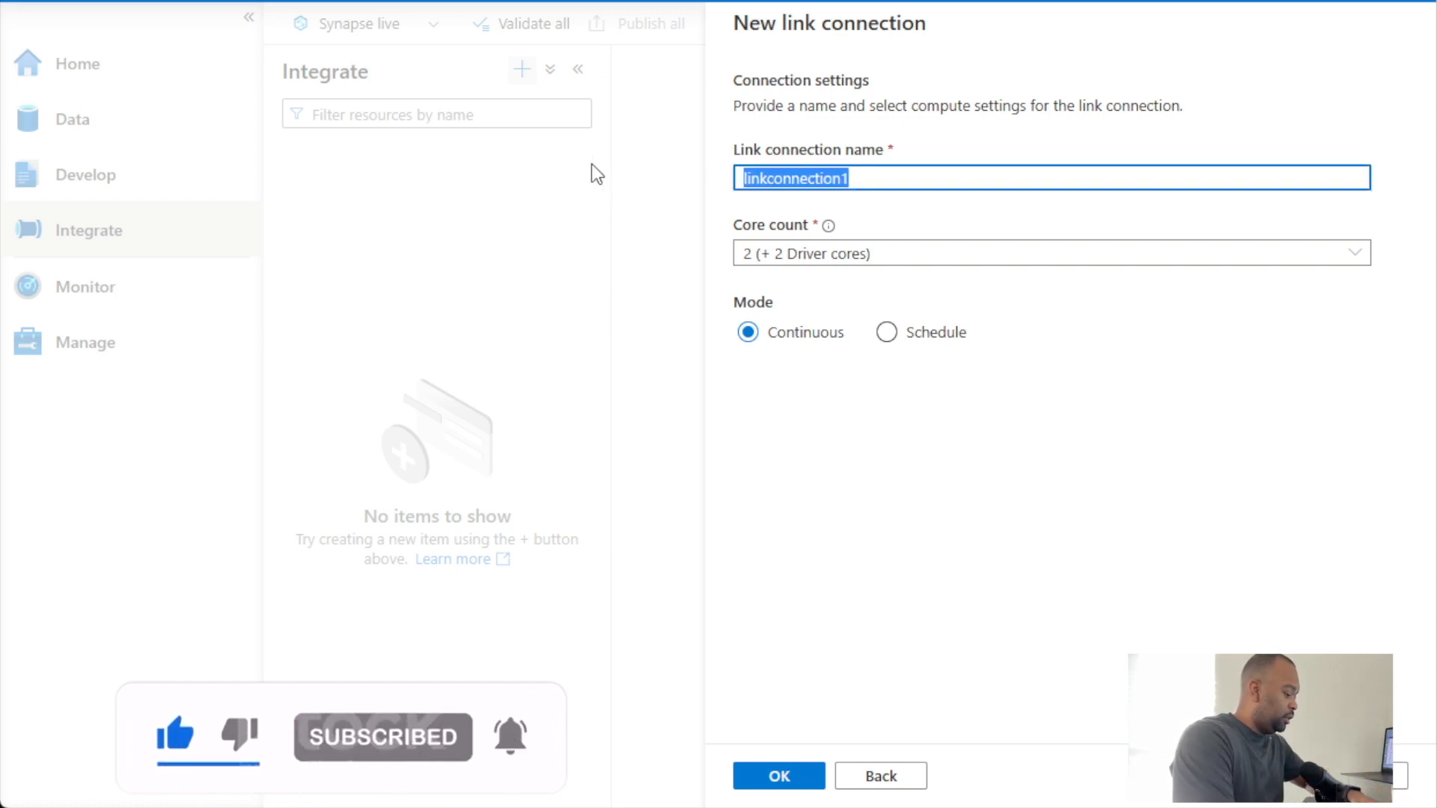
pyautogui.write('Az')
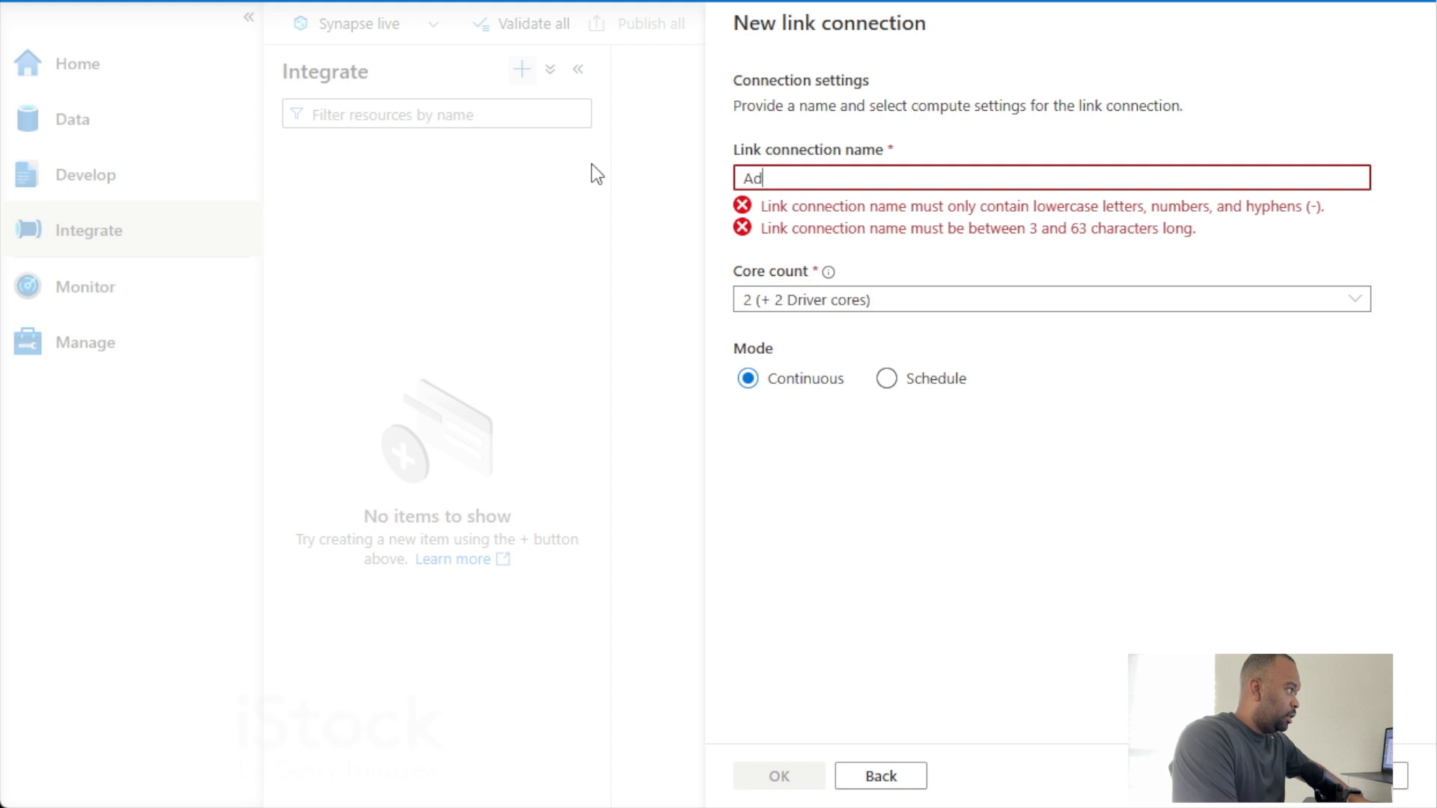
pyautogui.press('BackSpace')
pyautogui.press('BackSpace')
pyautogui.write('adventure')
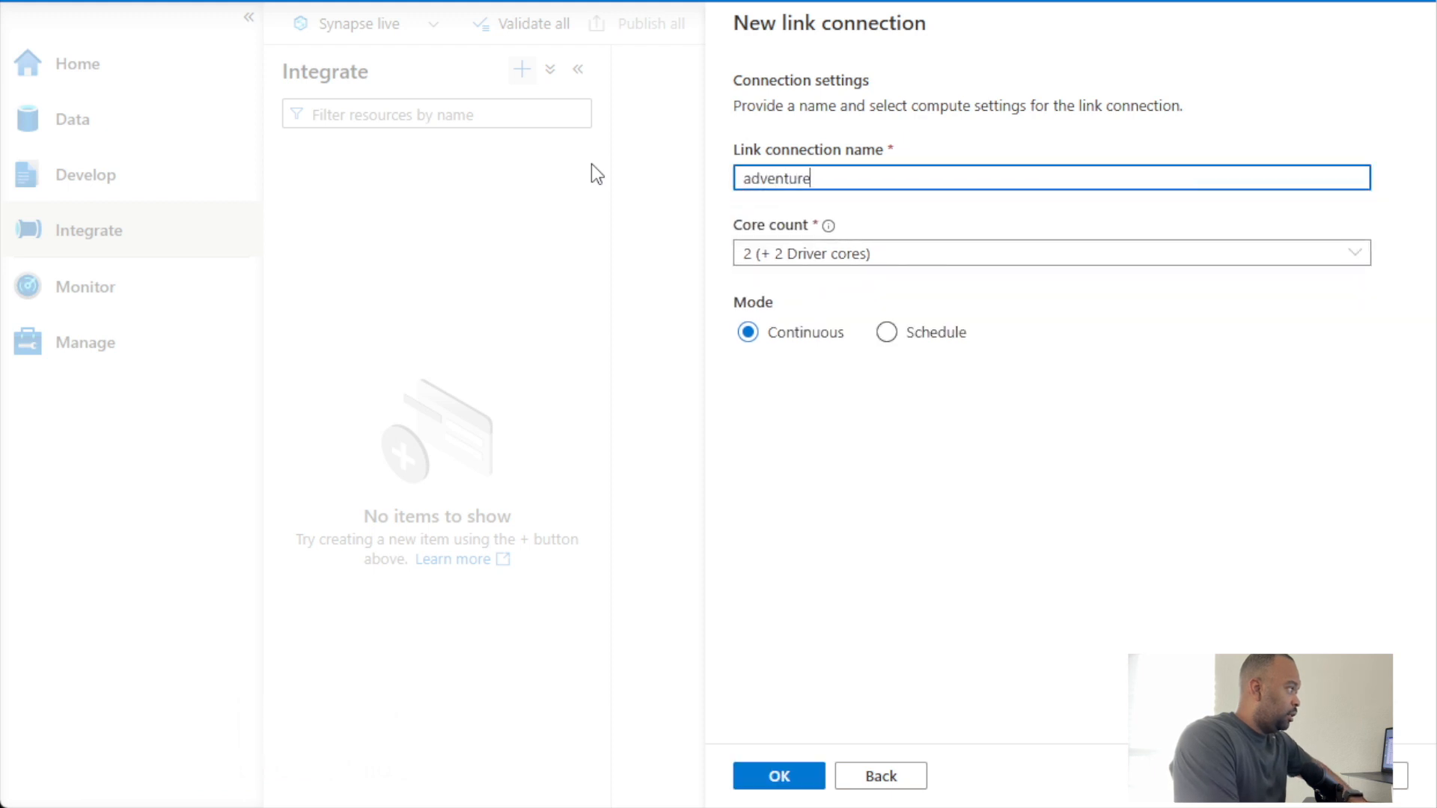
pyautogui.write('workslink')
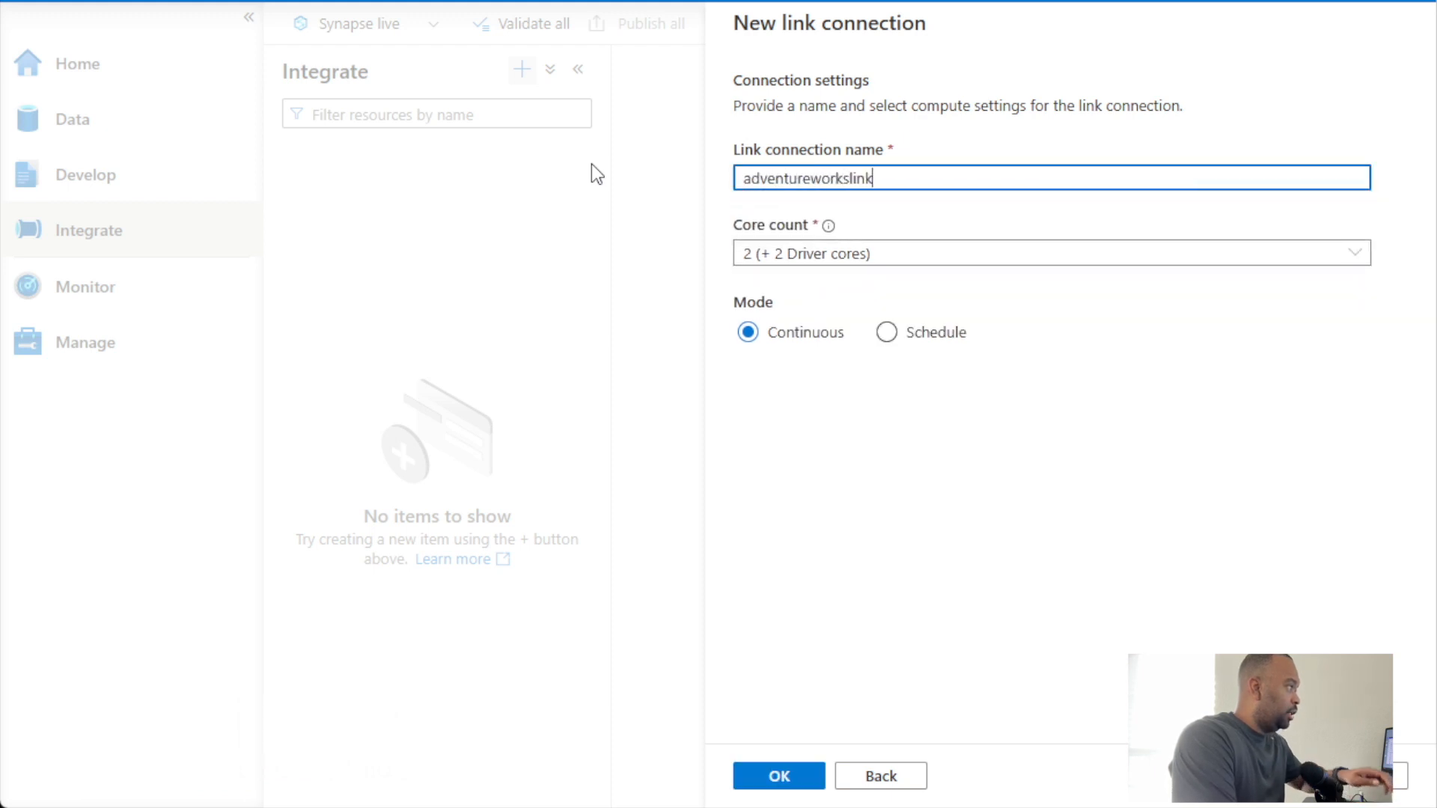
# Set the core count to 2 (+ 2 Driver cores) and the mode to Schedule, and create the link connection.
pyautogui.click(858, 262)
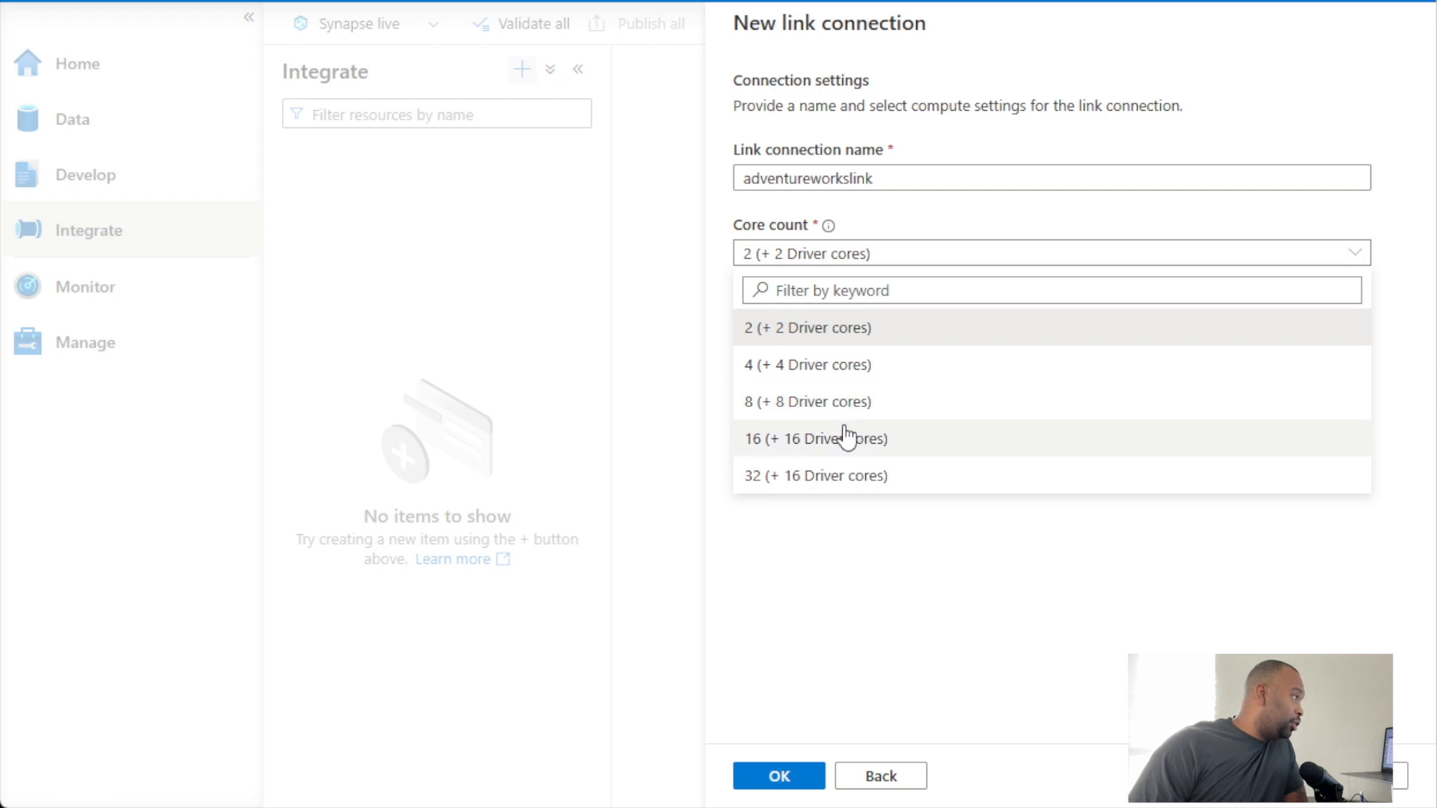
pyautogui.click(763, 330)
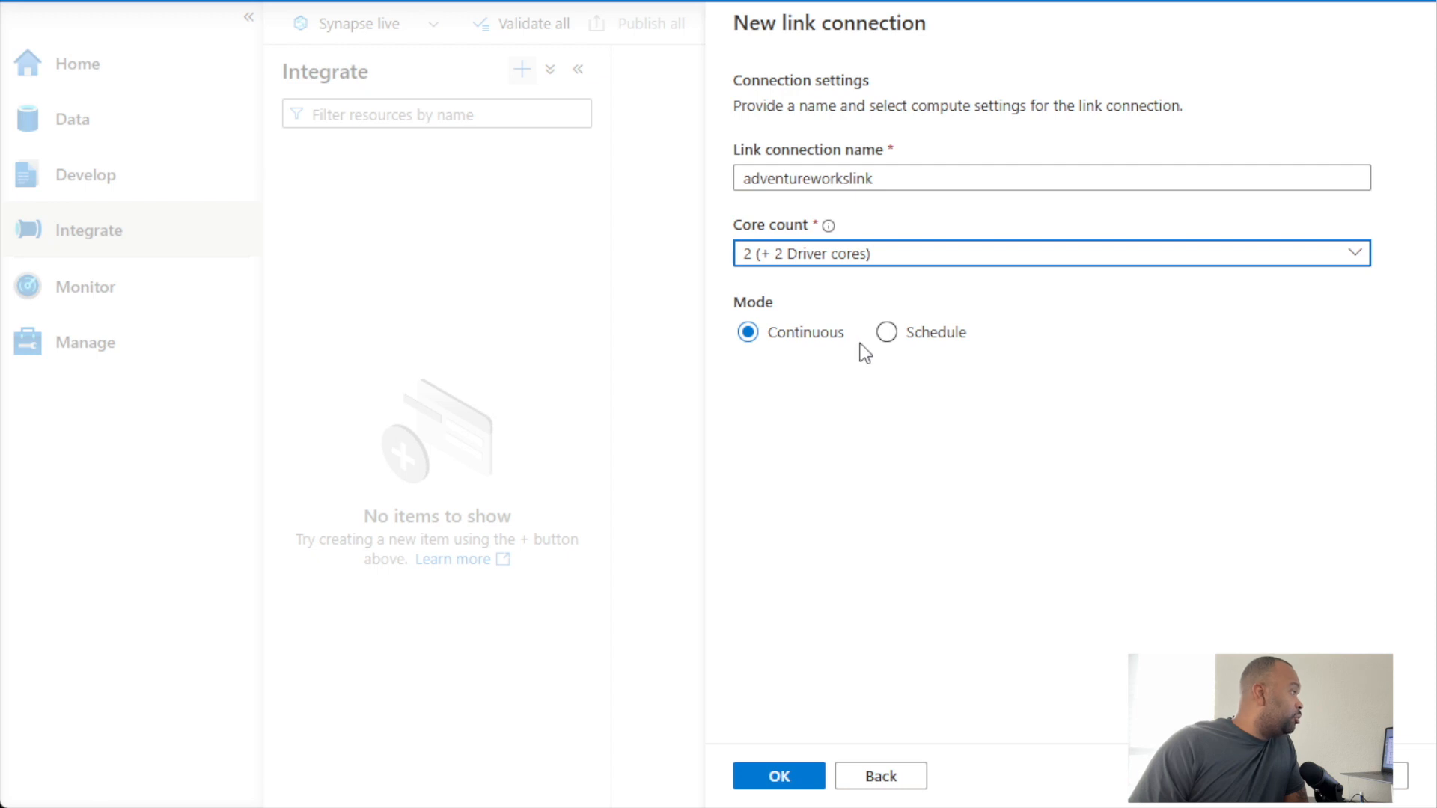
pyautogui.click(885, 334)
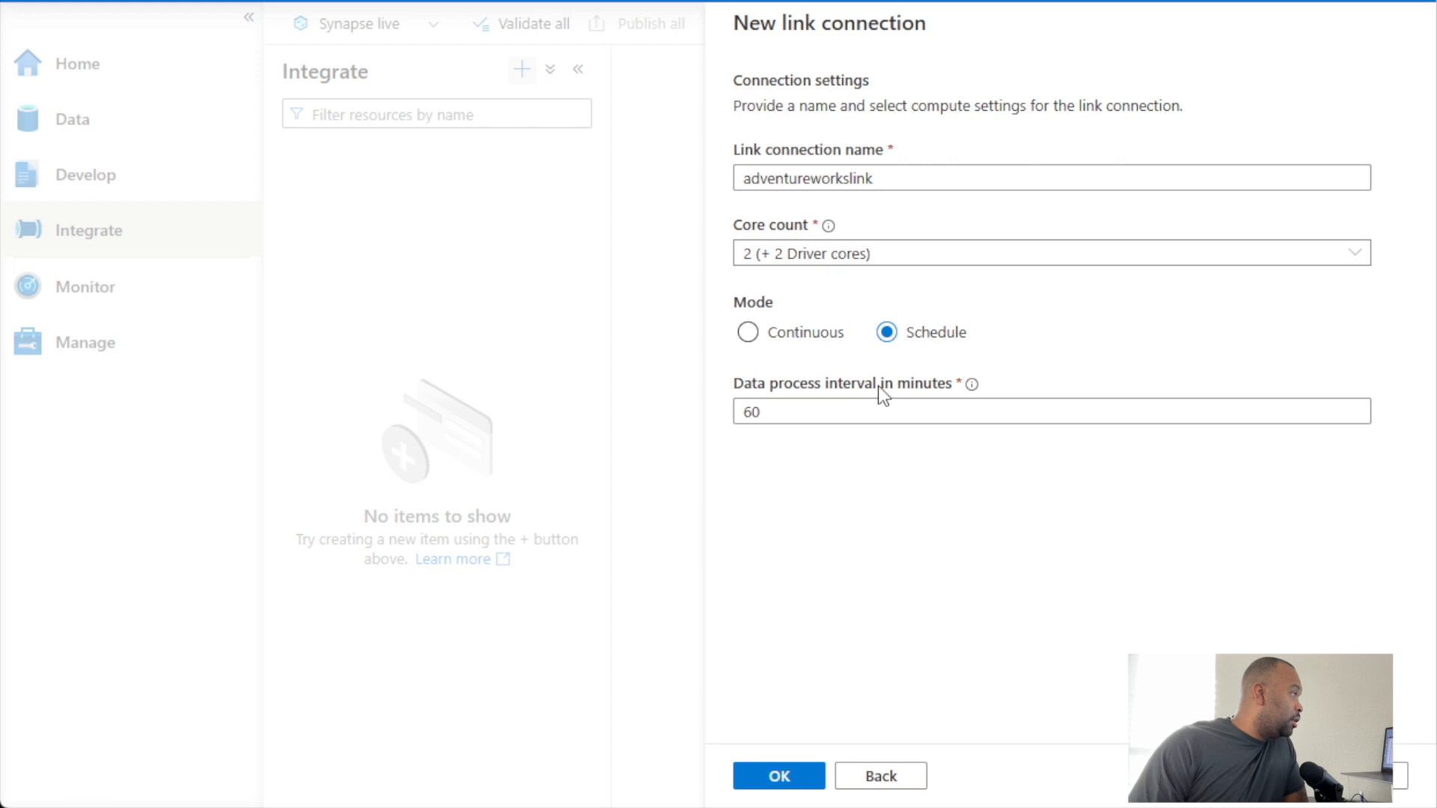
pyautogui.click(768, 341)
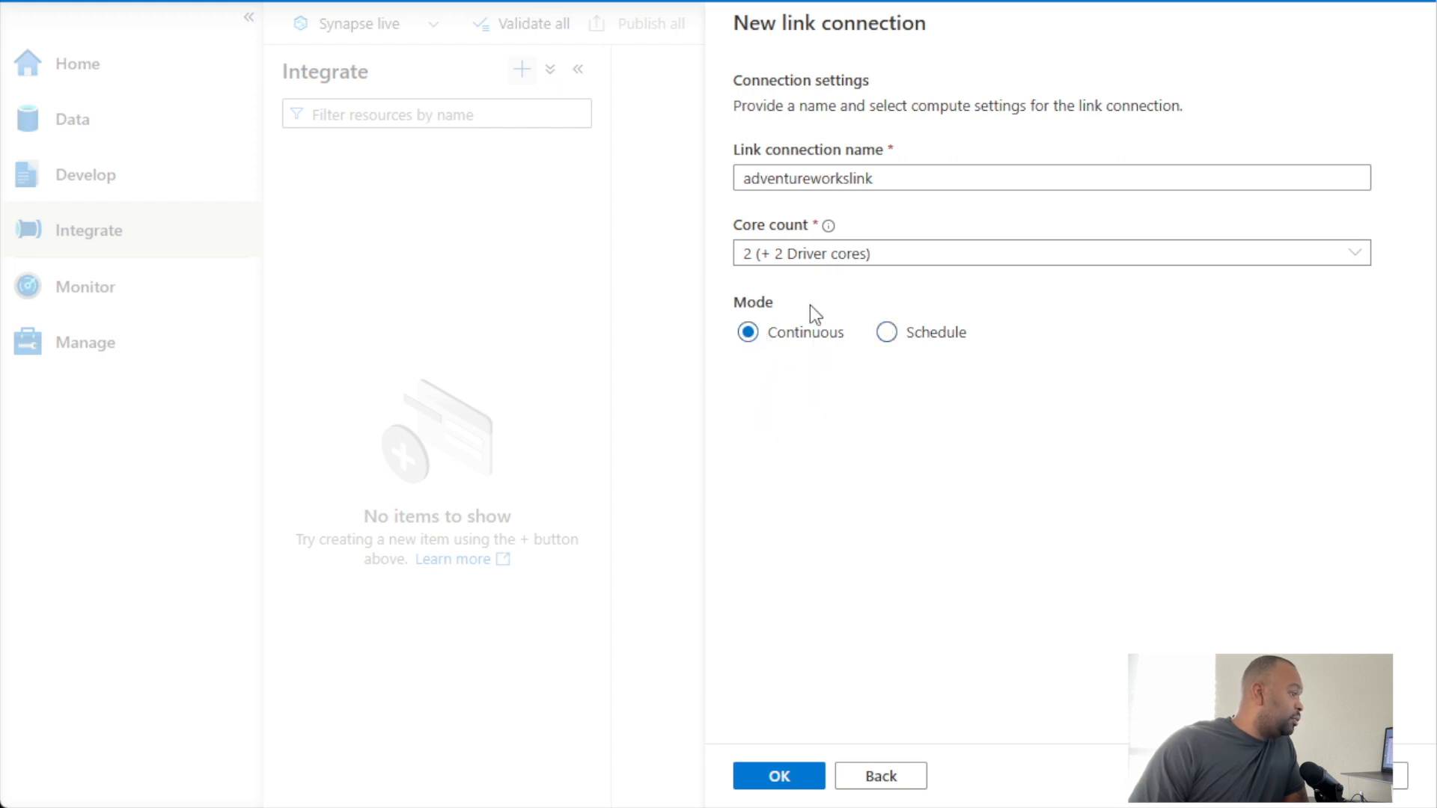
pyautogui.click(777, 777)
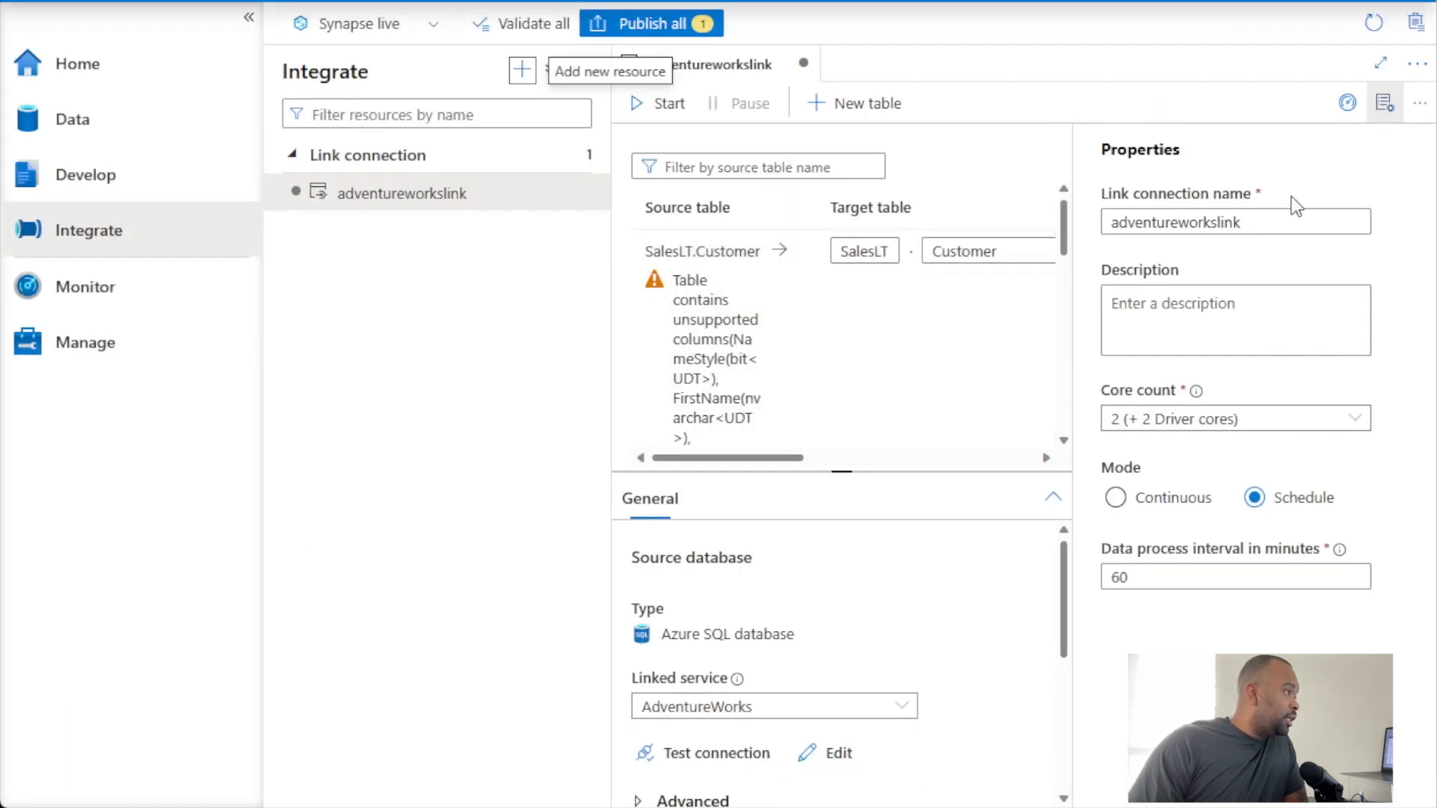
# Hide the link connection's properties and the resource list so the table mappings fit at full width.
pyautogui.click(1384, 105)
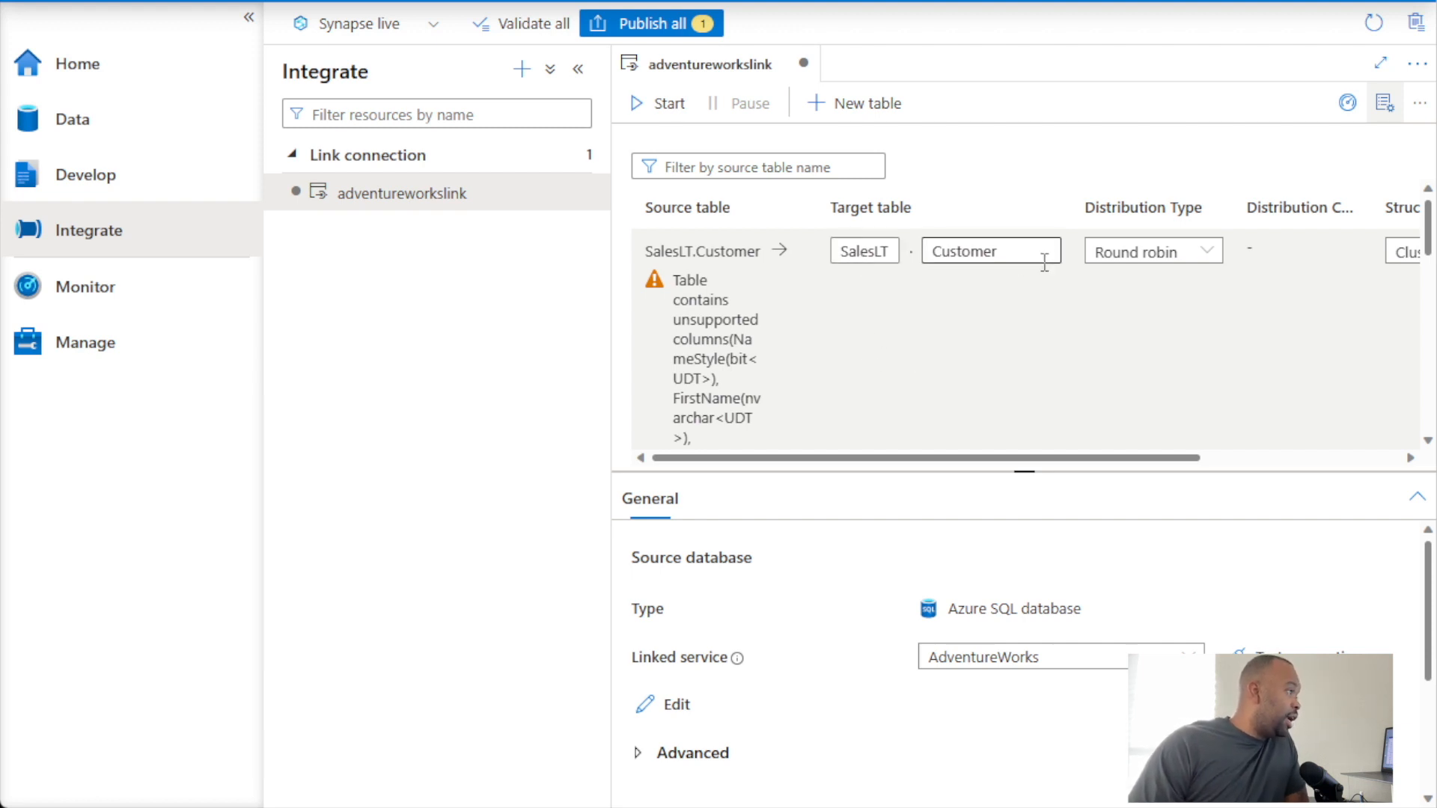
pyautogui.moveTo(1143, 457); pyautogui.dragTo(1355, 450)
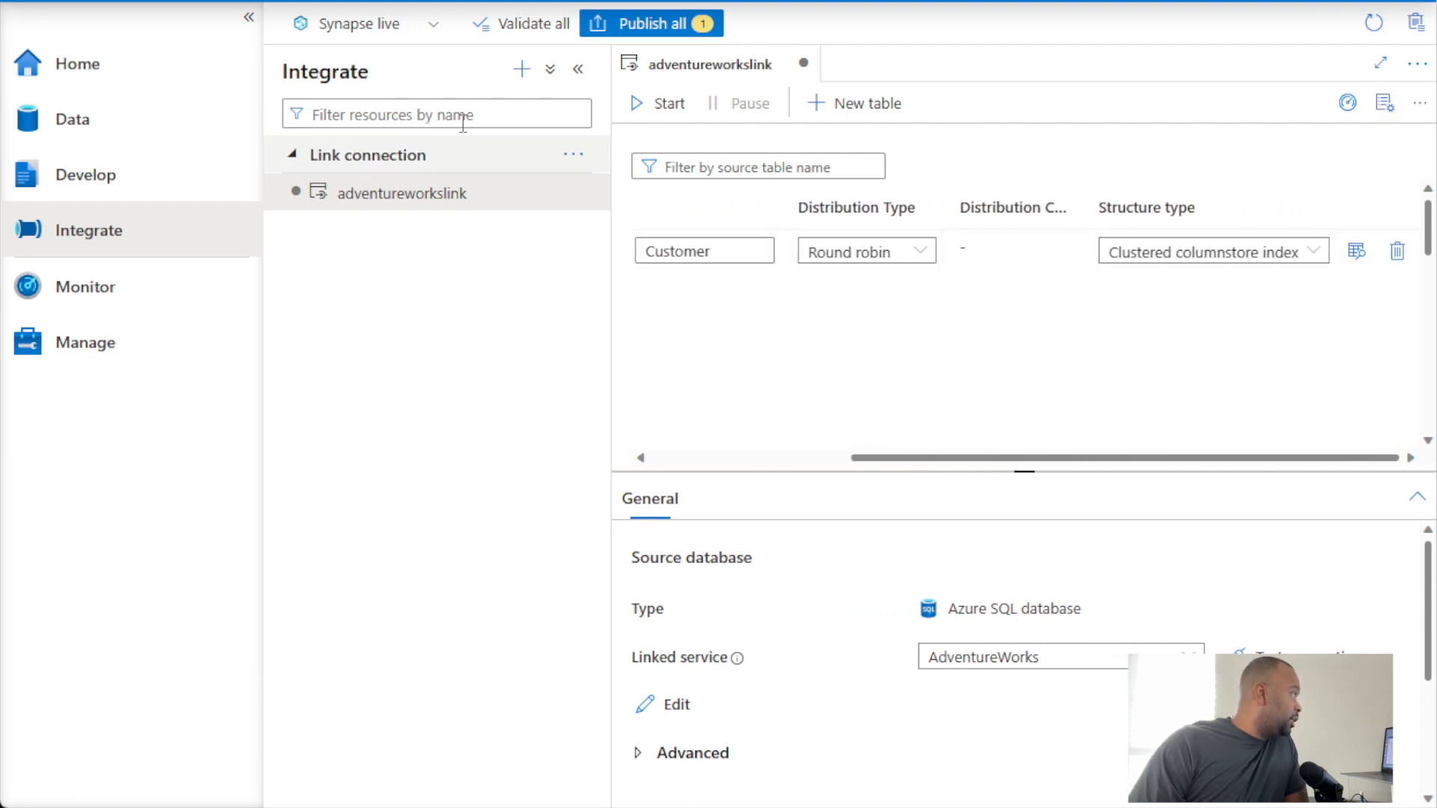
pyautogui.click(578, 70)
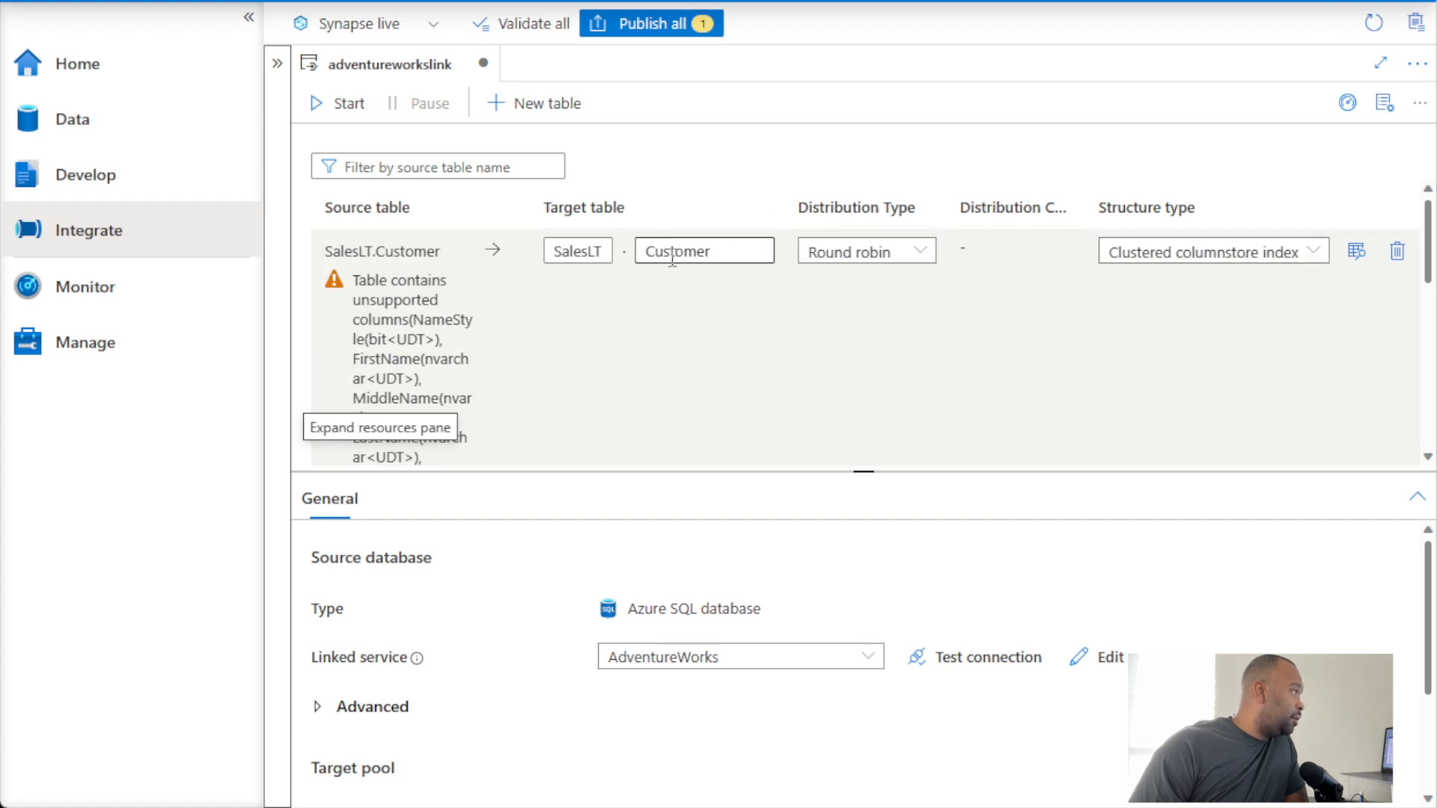
# Review the Customer table's distribution type options, keeping Round robin, and check the target mappings and structure types of the other tables.
pyautogui.click(918, 257)
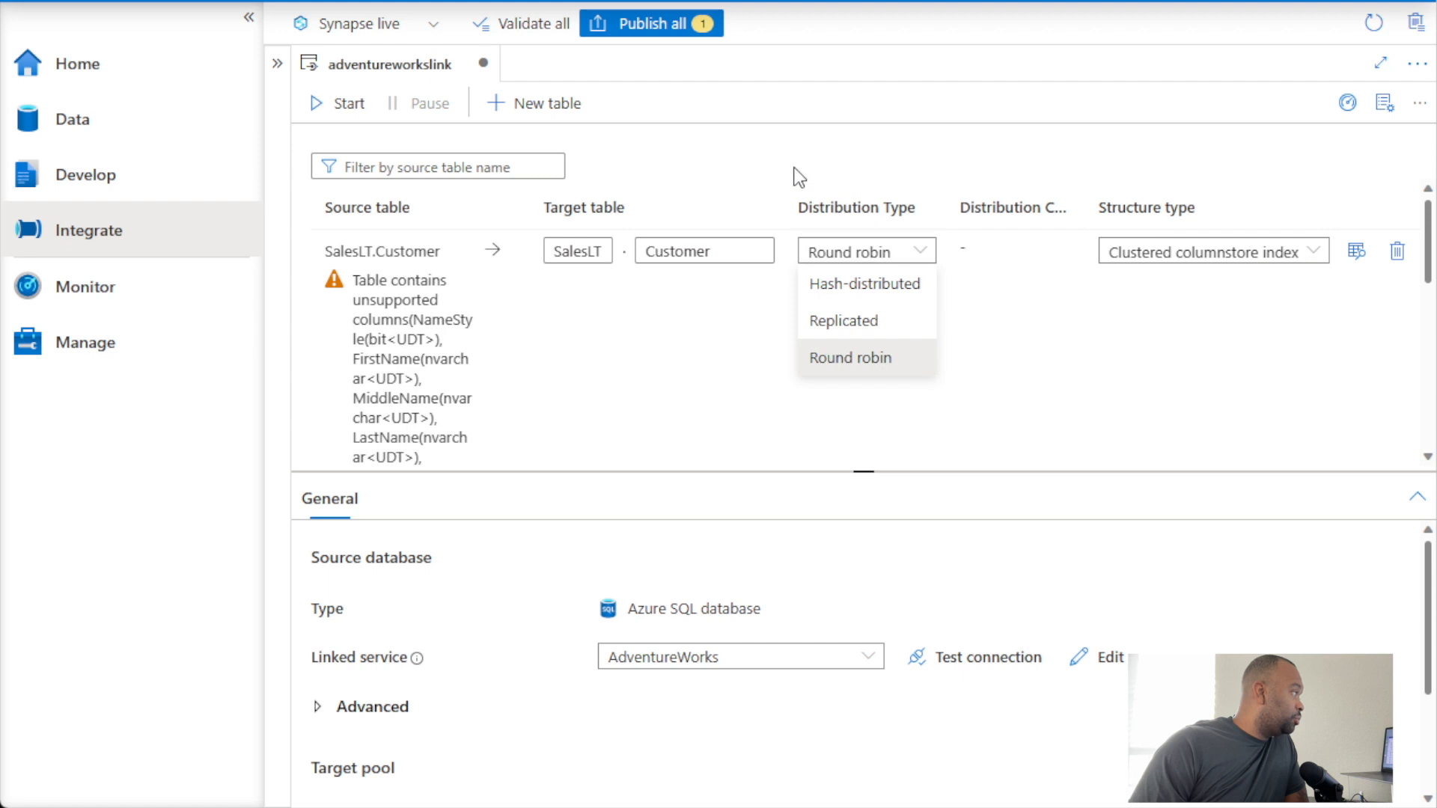
pyautogui.click(864, 361)
pyautogui.scroll(-5, 902, 321)
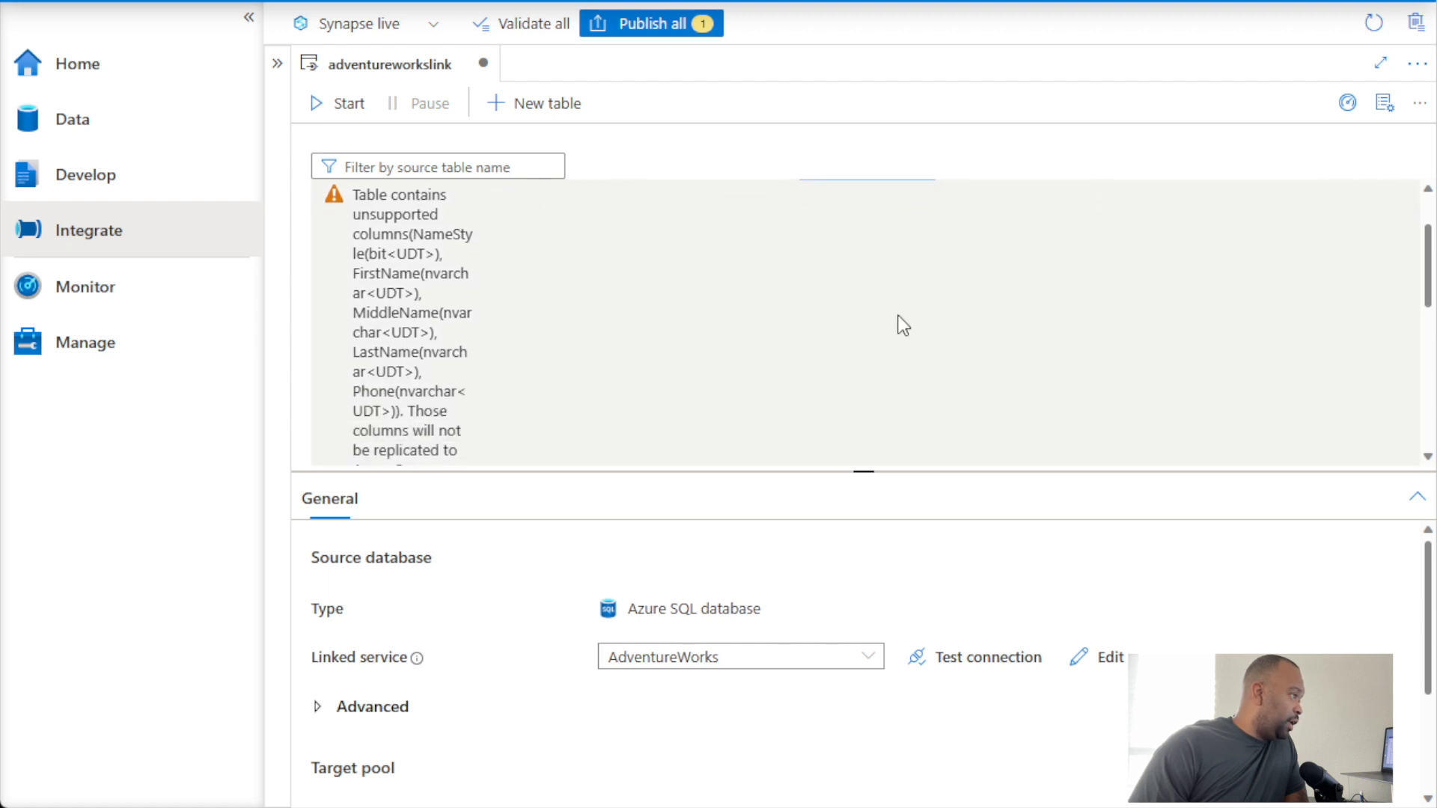
pyautogui.scroll(-5, 906, 325)
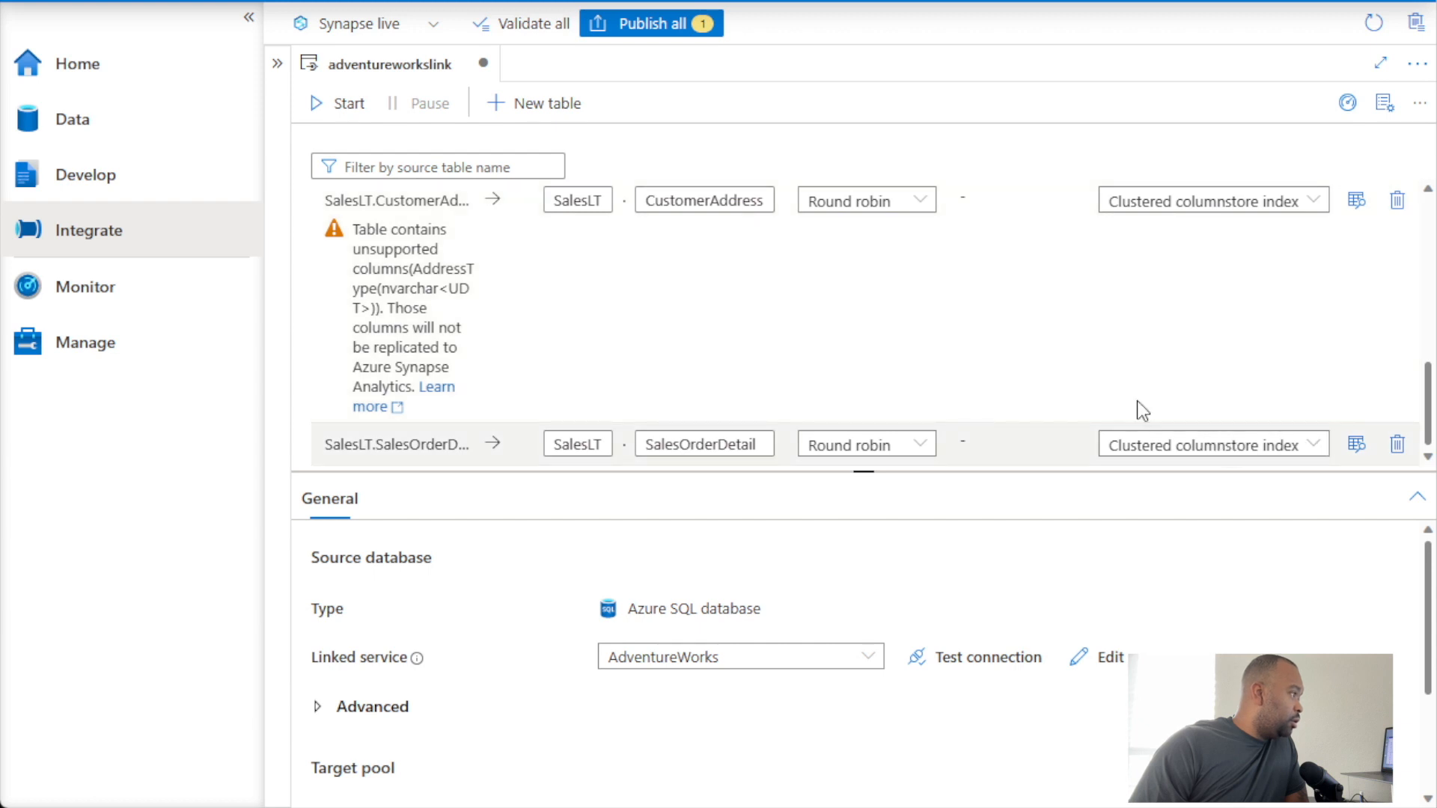
pyautogui.scroll(3, 957, 349)
pyautogui.scroll(5, 898, 322)
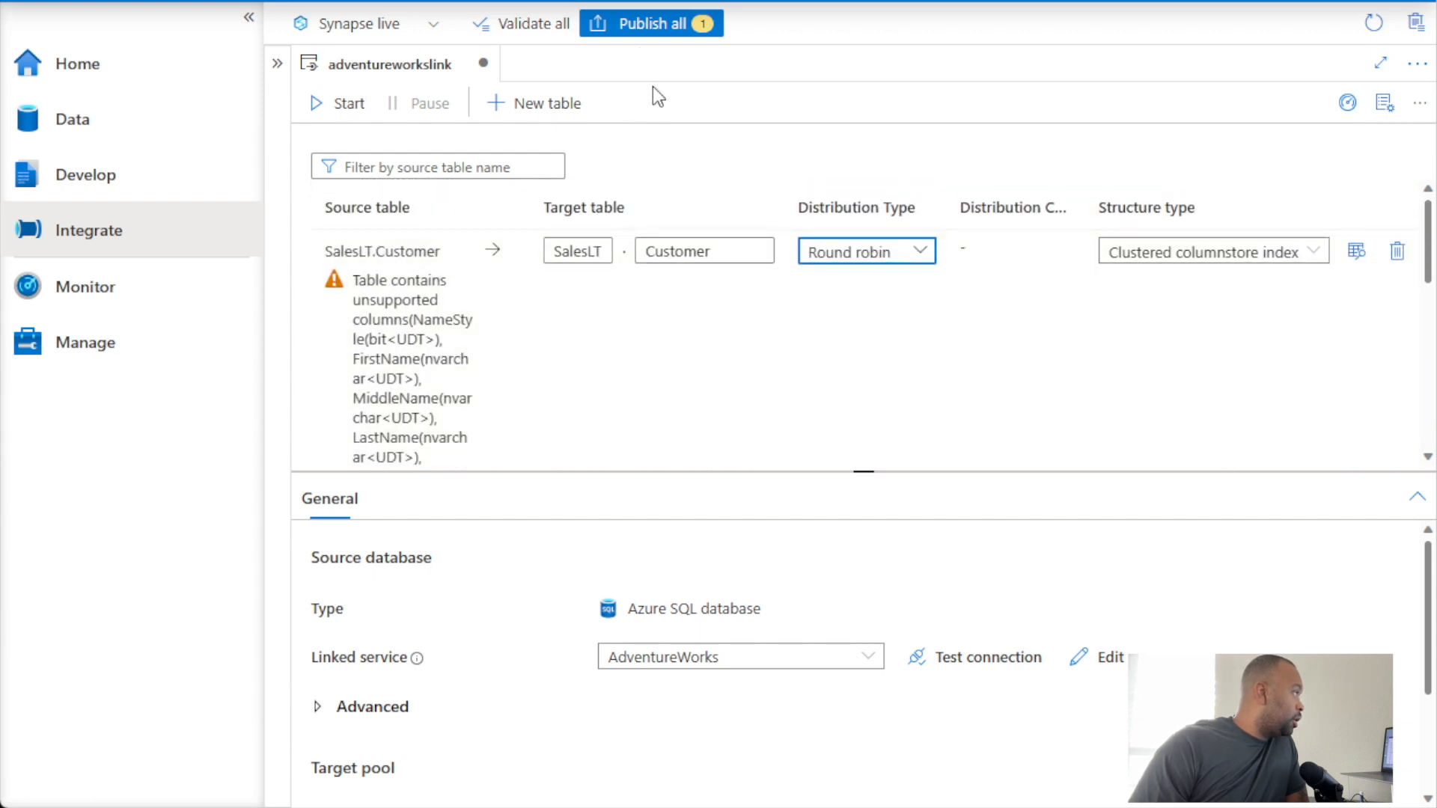
# Publish the new adventureworkslink connection to the live environment and start it.
pyautogui.click(638, 24)
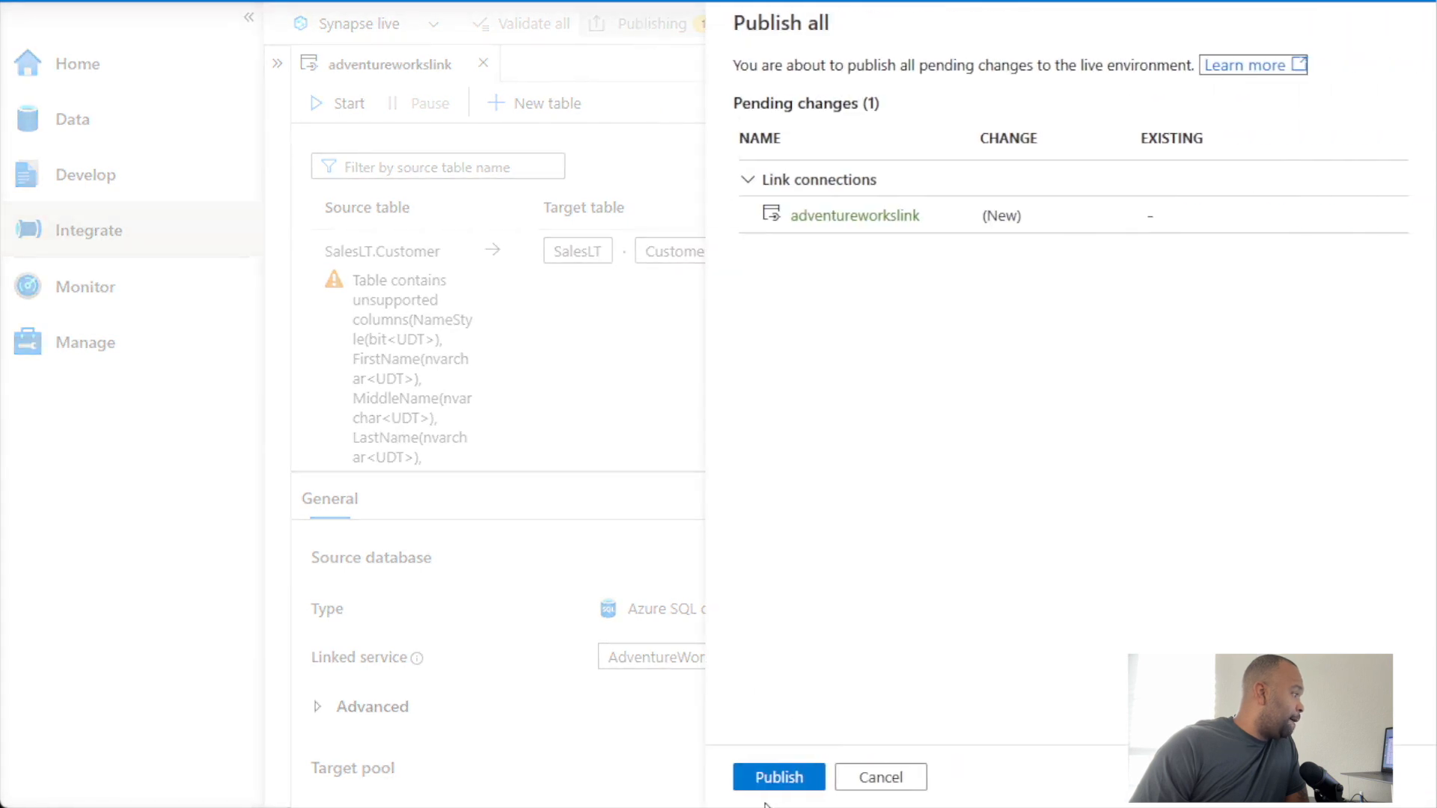
pyautogui.click(771, 777)
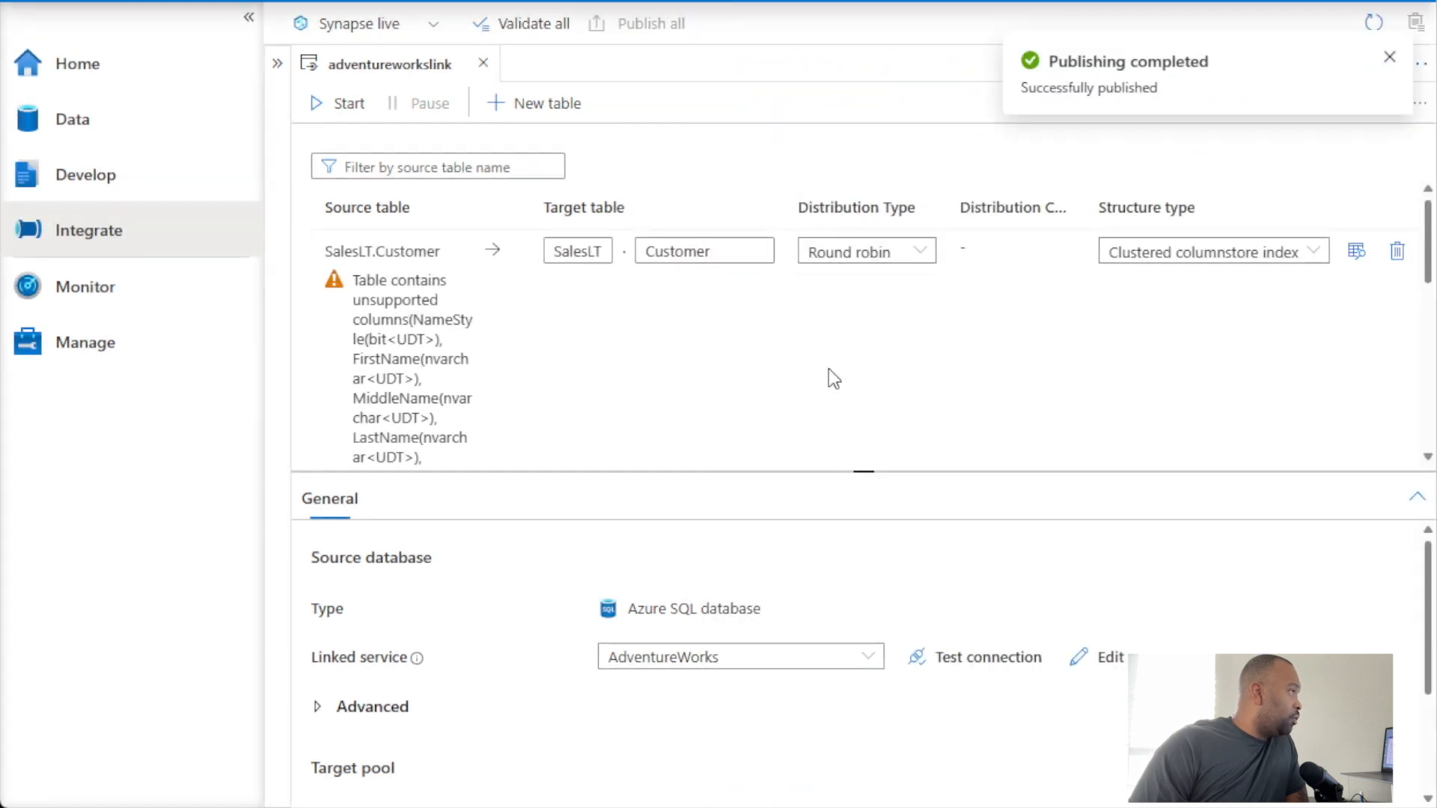
pyautogui.click(1389, 57)
pyautogui.click(342, 106)
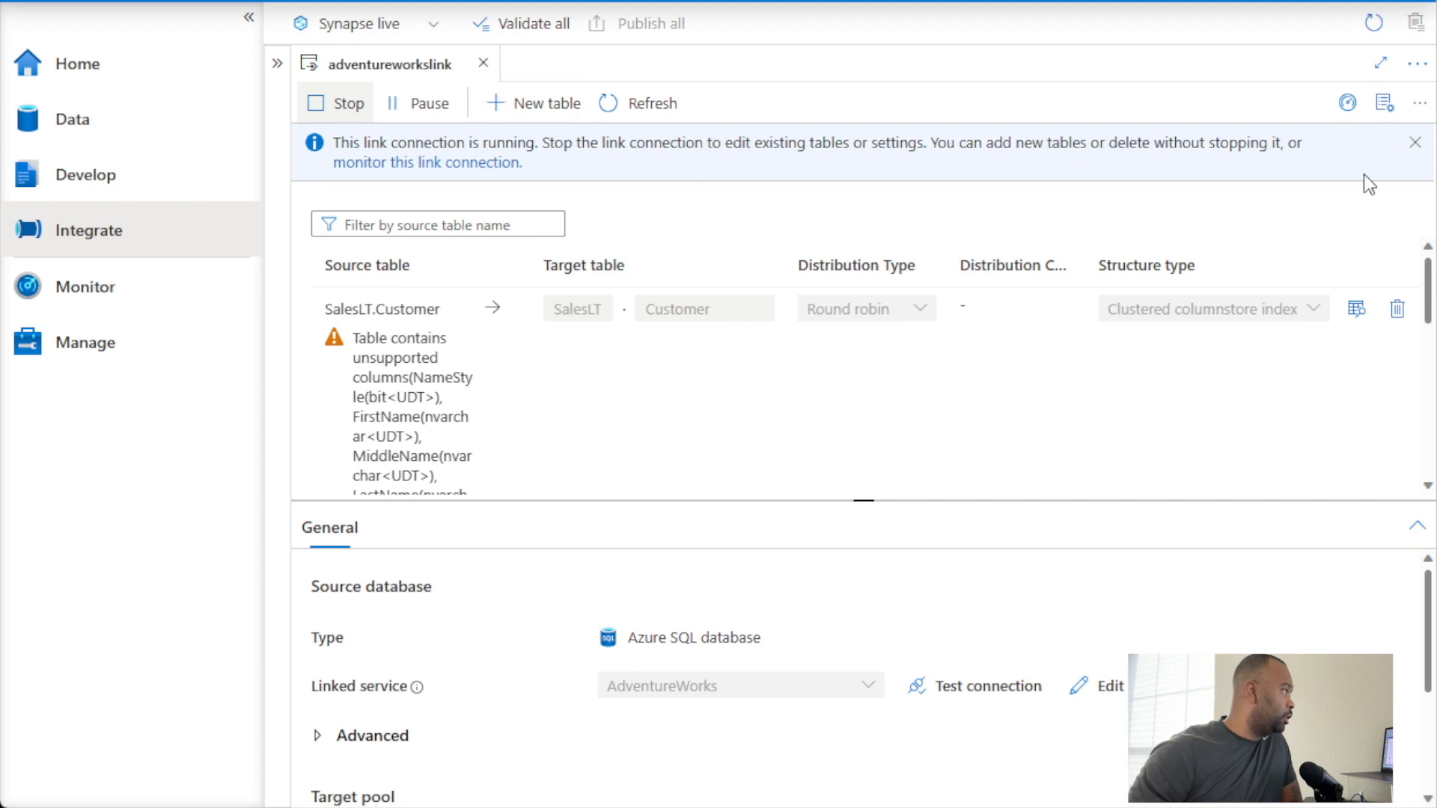
pyautogui.click(1414, 143)
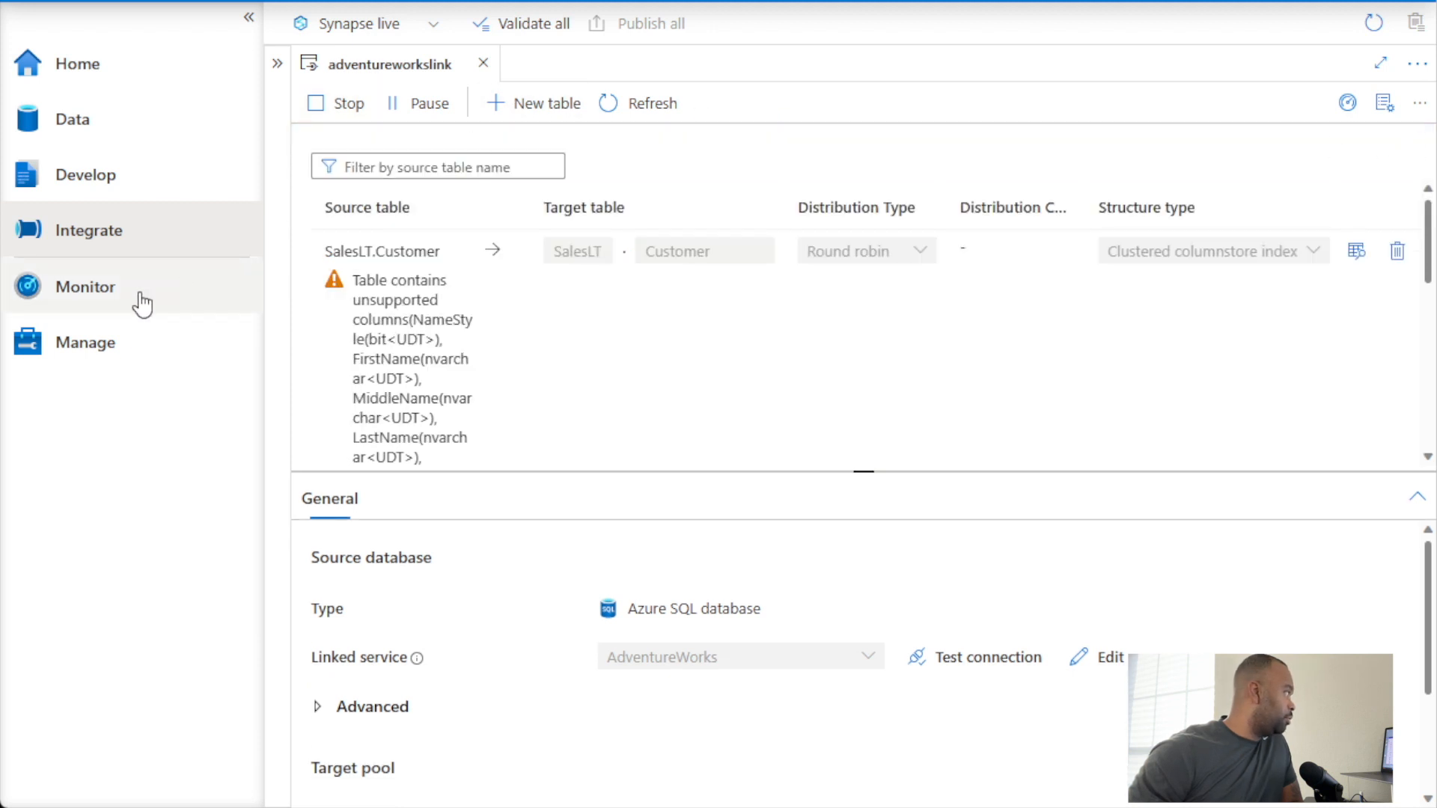
# Open the monitoring details of adventureworkslink and examine each table's replication status, processed rows and processed data volume.
pyautogui.click(83, 299)
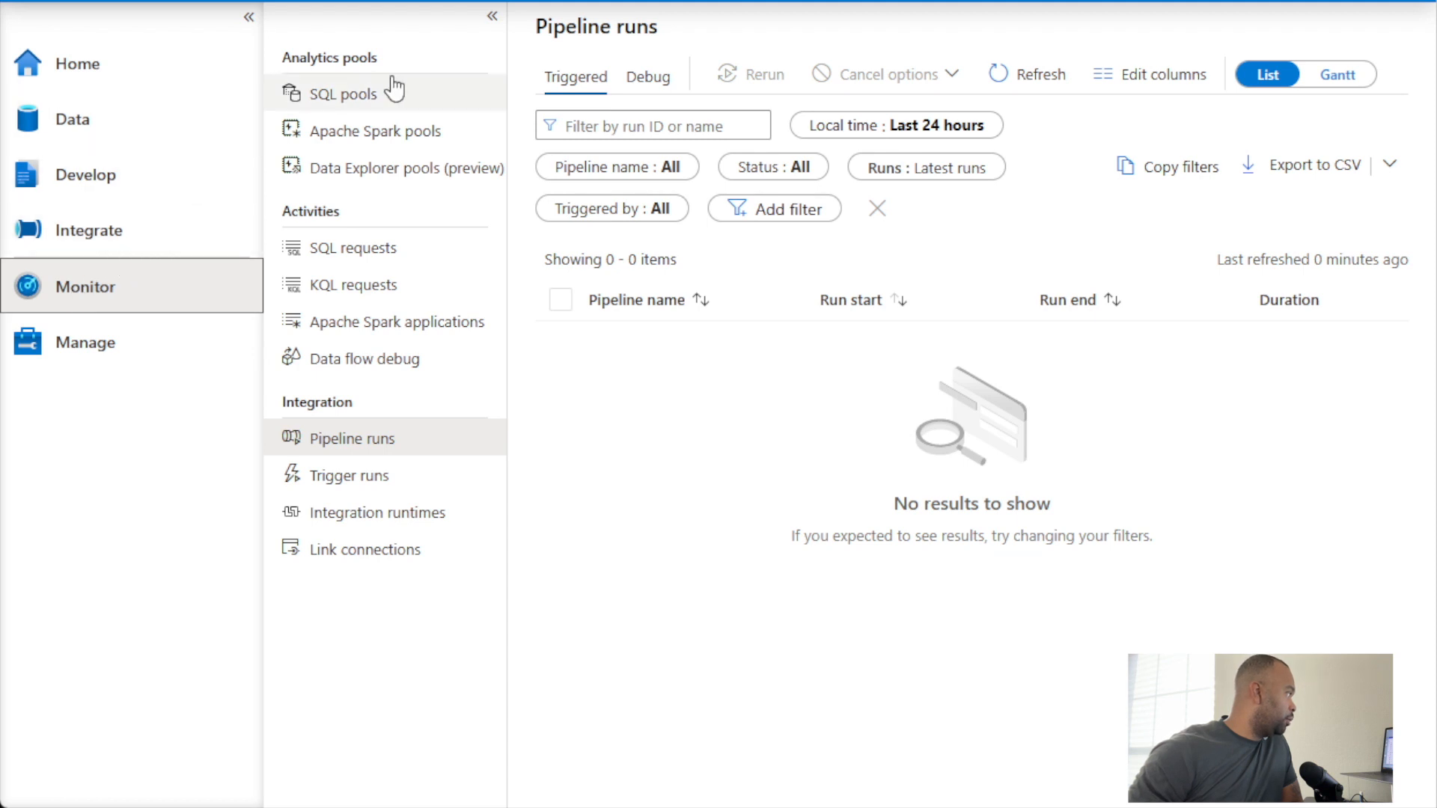
pyautogui.click(349, 557)
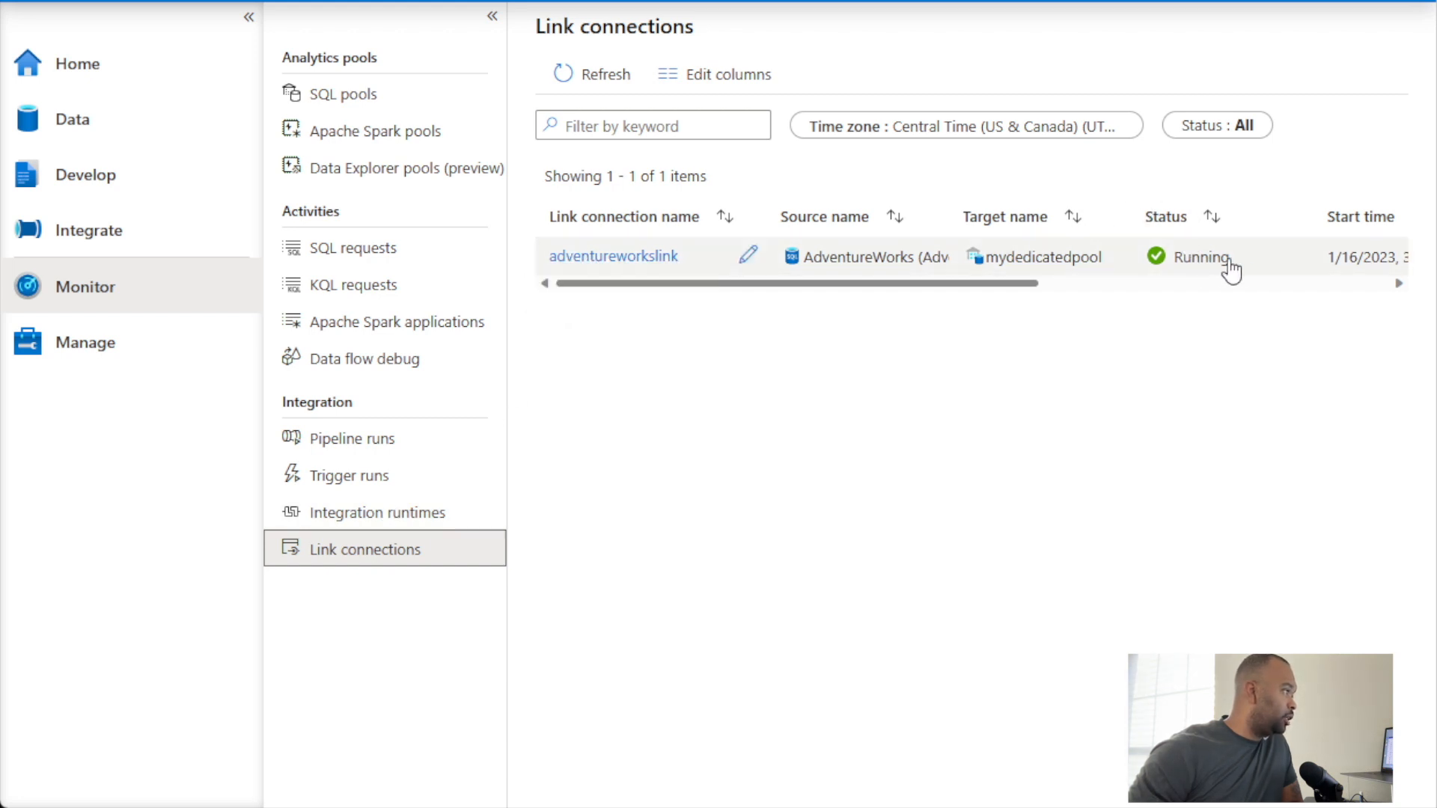
pyautogui.click(606, 257)
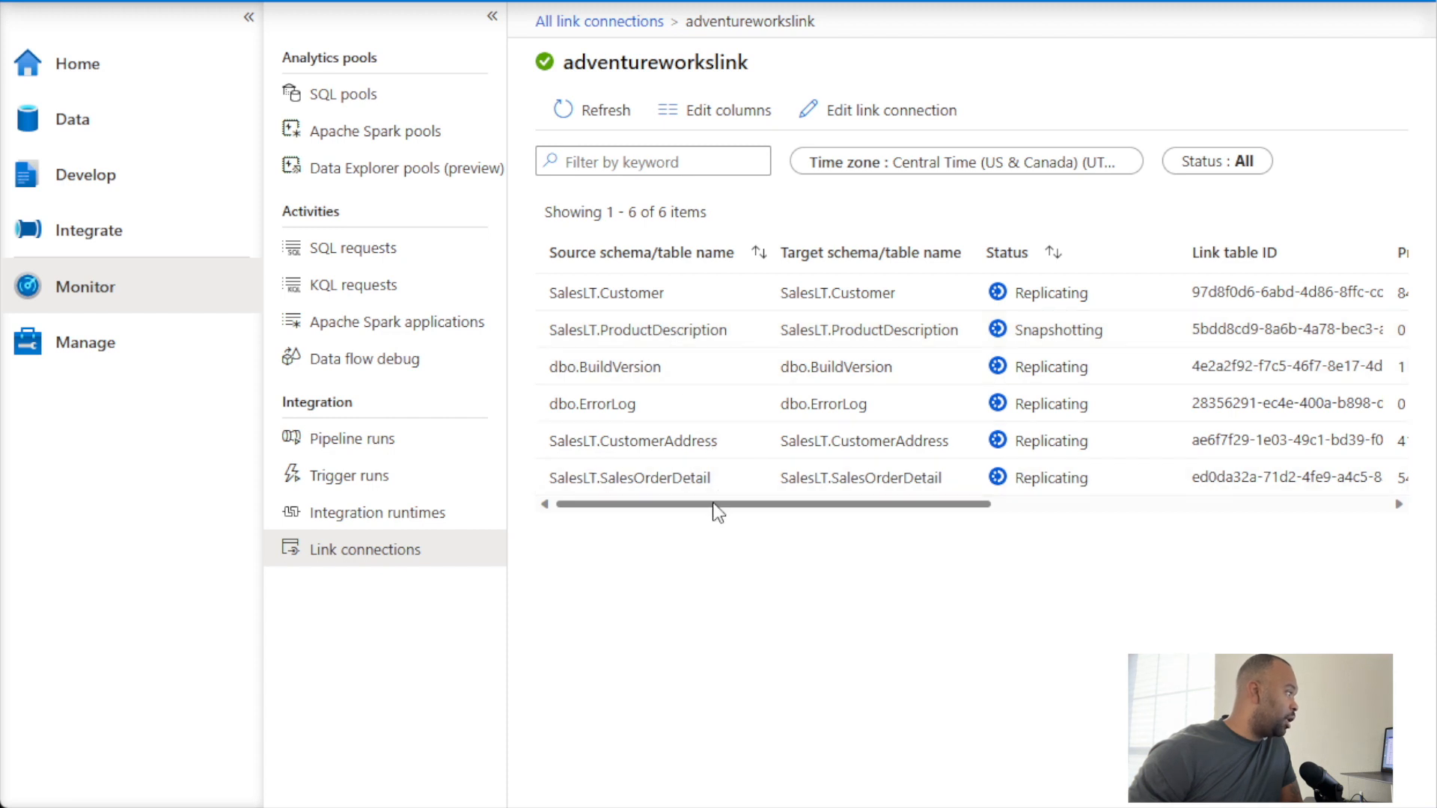
pyautogui.moveTo(714, 505); pyautogui.dragTo(909, 517)
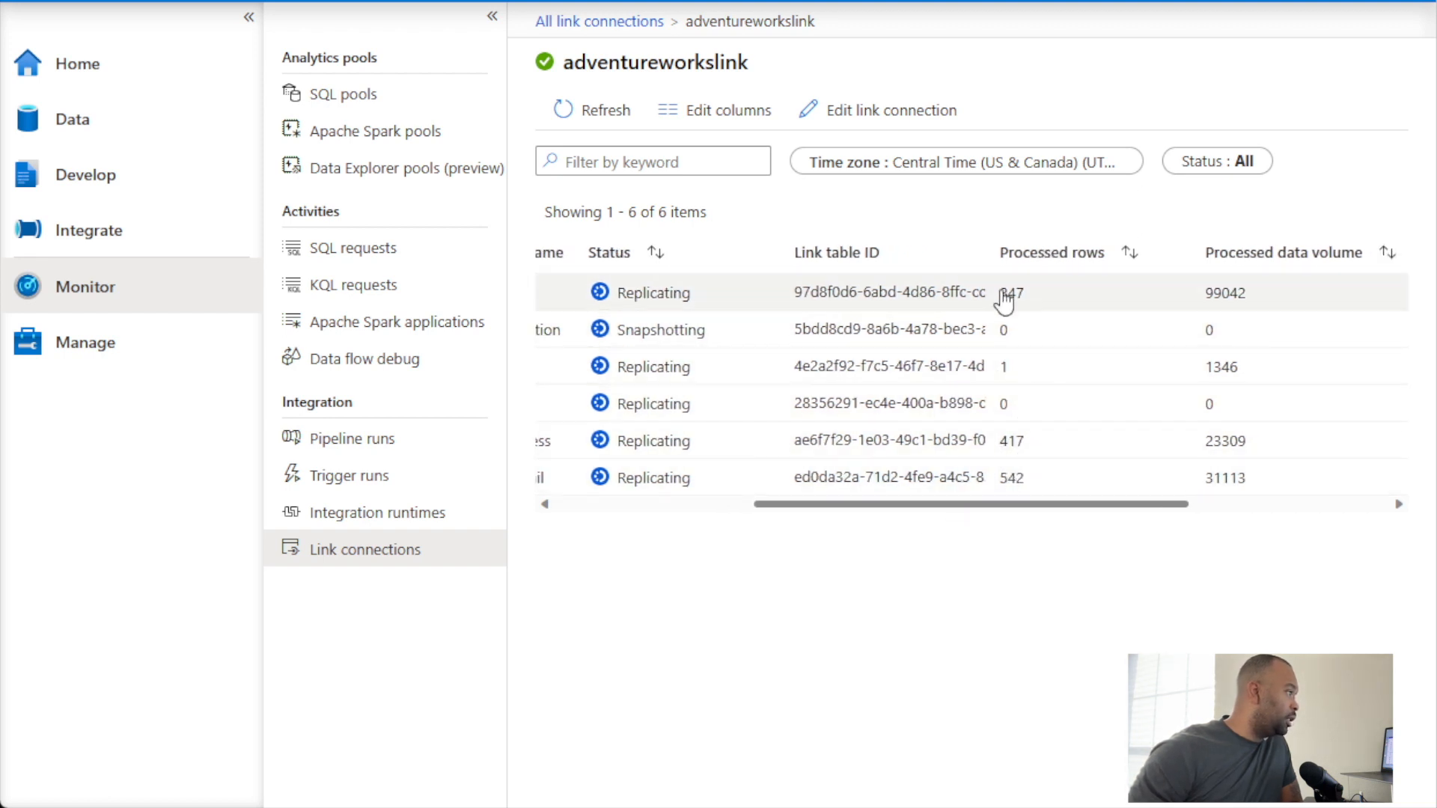
pyautogui.moveTo(1011, 504); pyautogui.dragTo(738, 505)
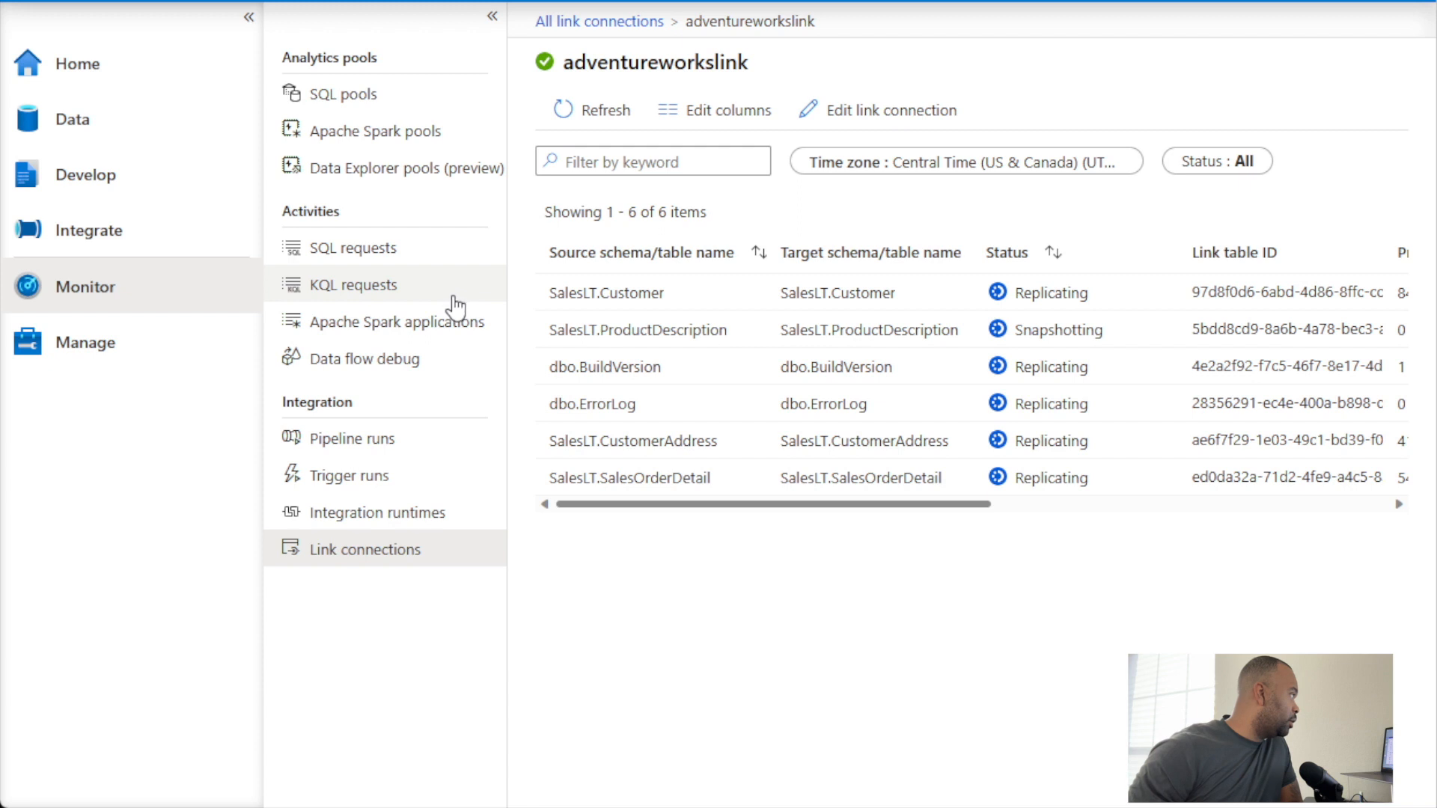
# Refresh the workspace data resources and expand mydedicatedpool to list its replicated tables.
pyautogui.click(76, 125)
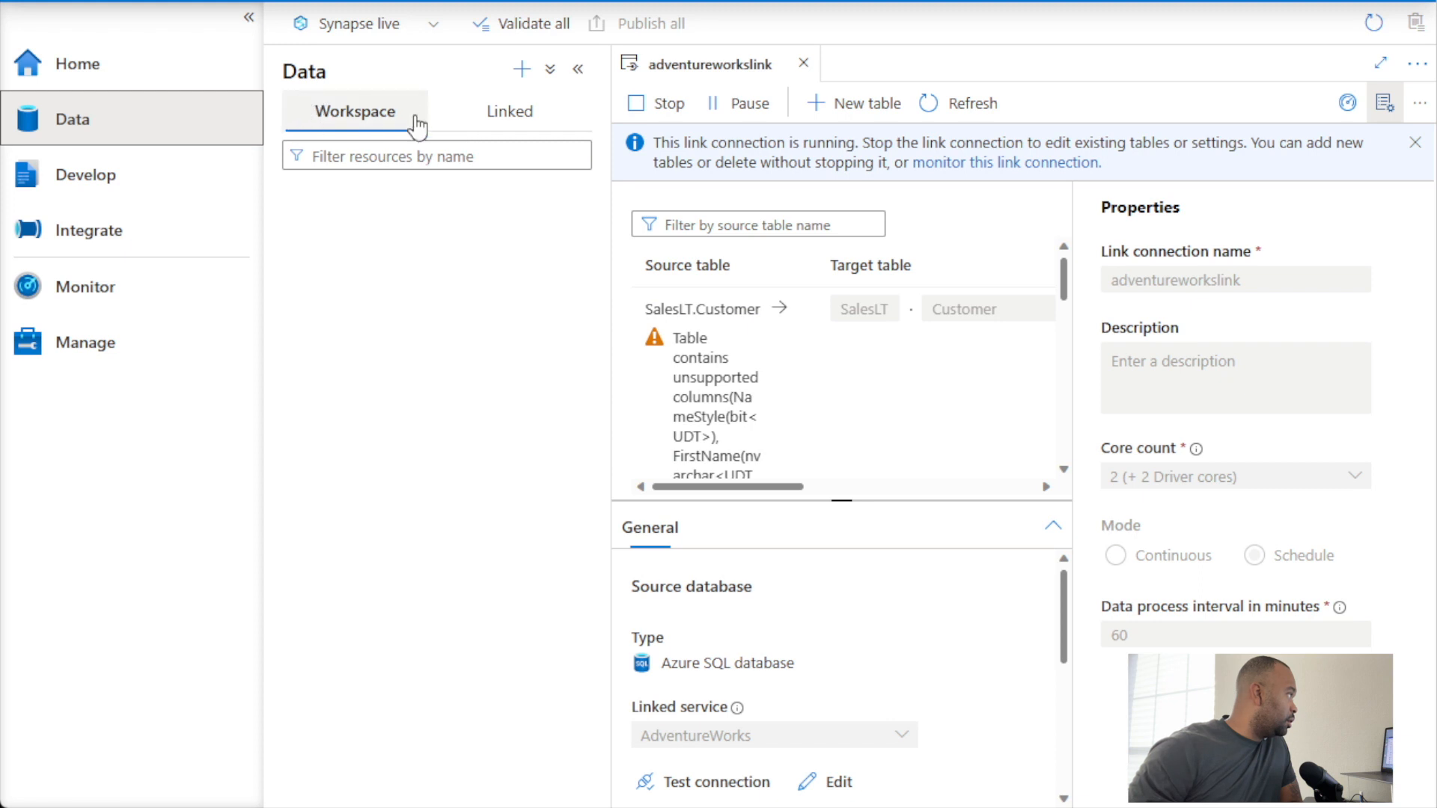
pyautogui.click(1372, 23)
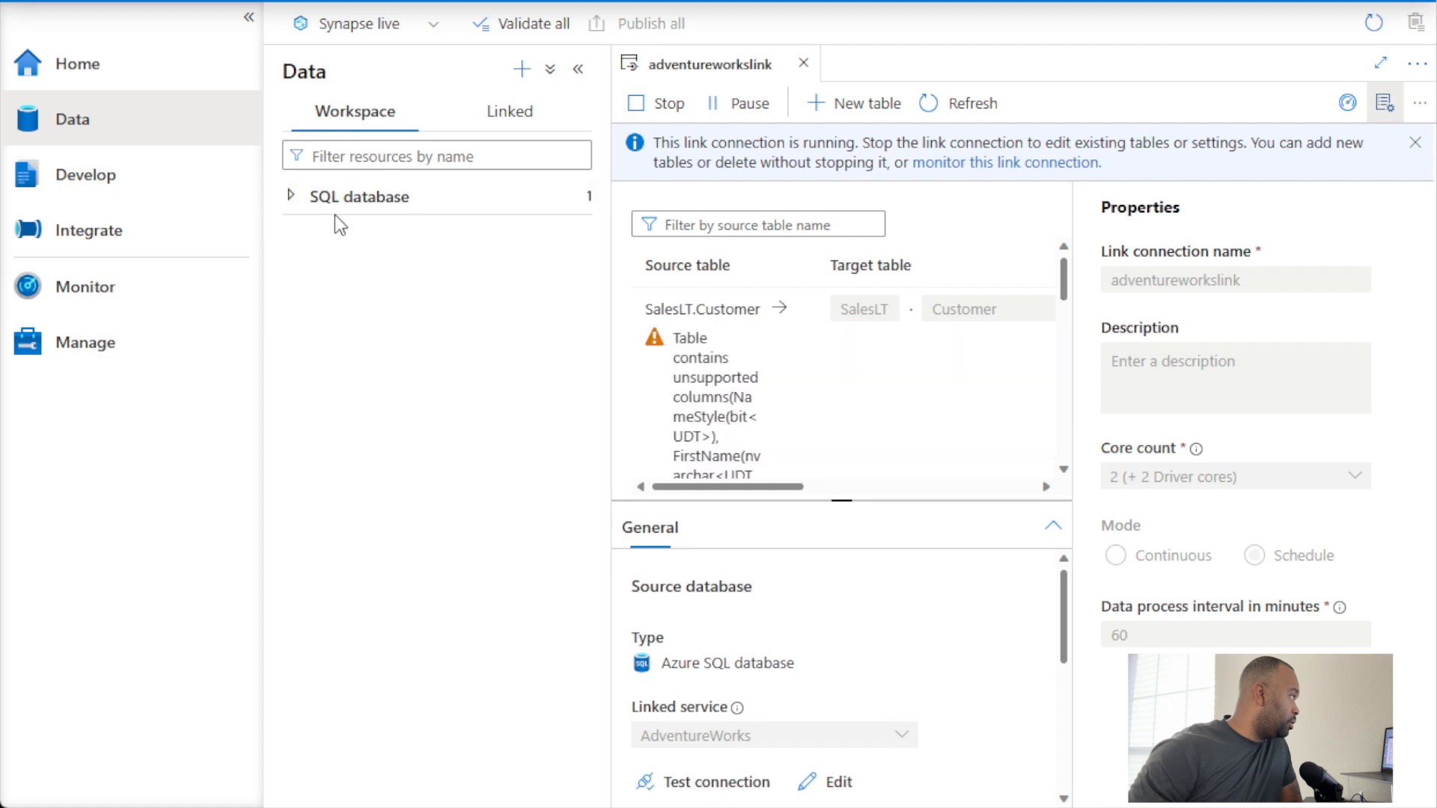
pyautogui.click(290, 198)
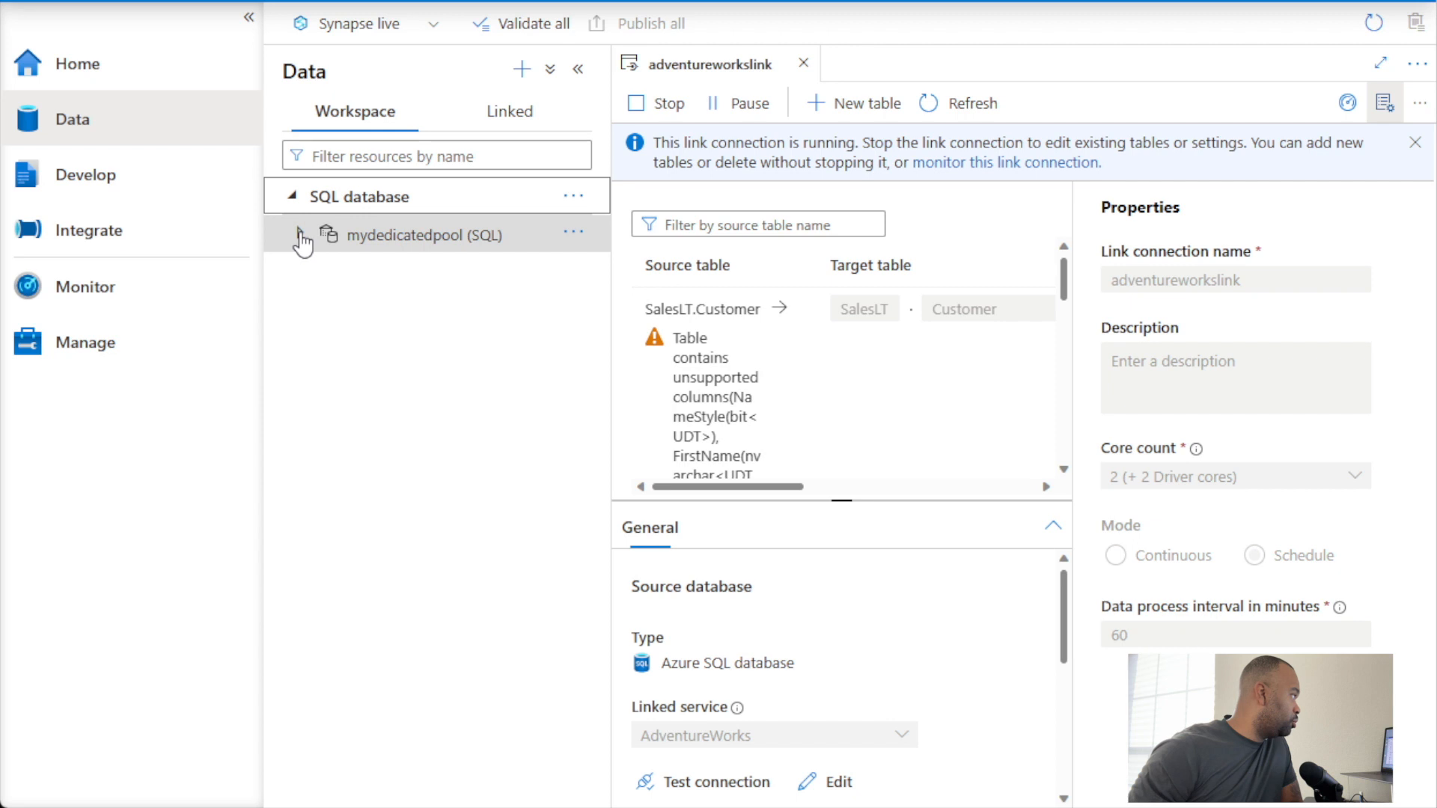
pyautogui.click(301, 236)
pyautogui.click(323, 272)
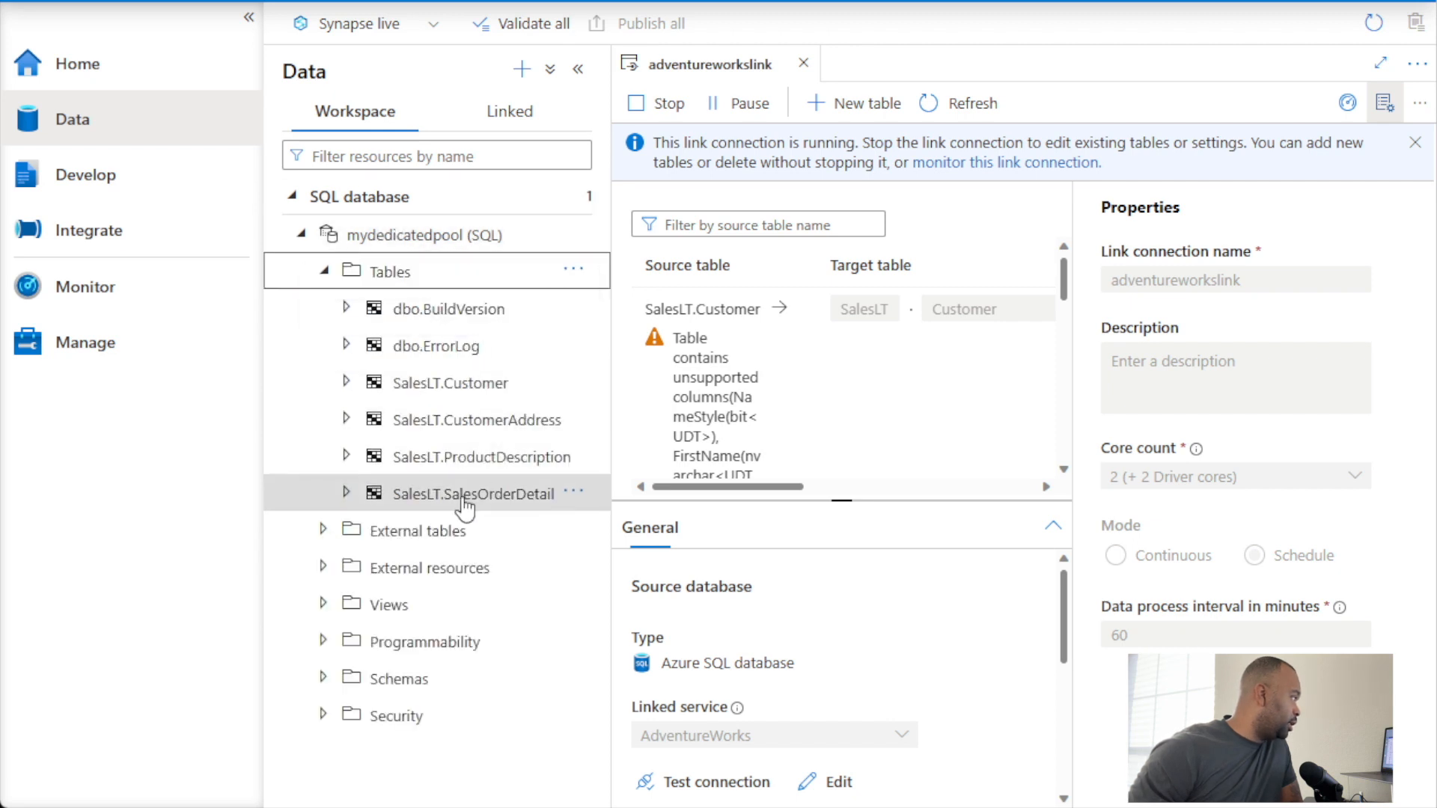
# Generate a SQL script selecting the top 100 rows of SalesLT.Customer, enlarge the results area and look through the returned rows.
pyautogui.rightClick(466, 386)
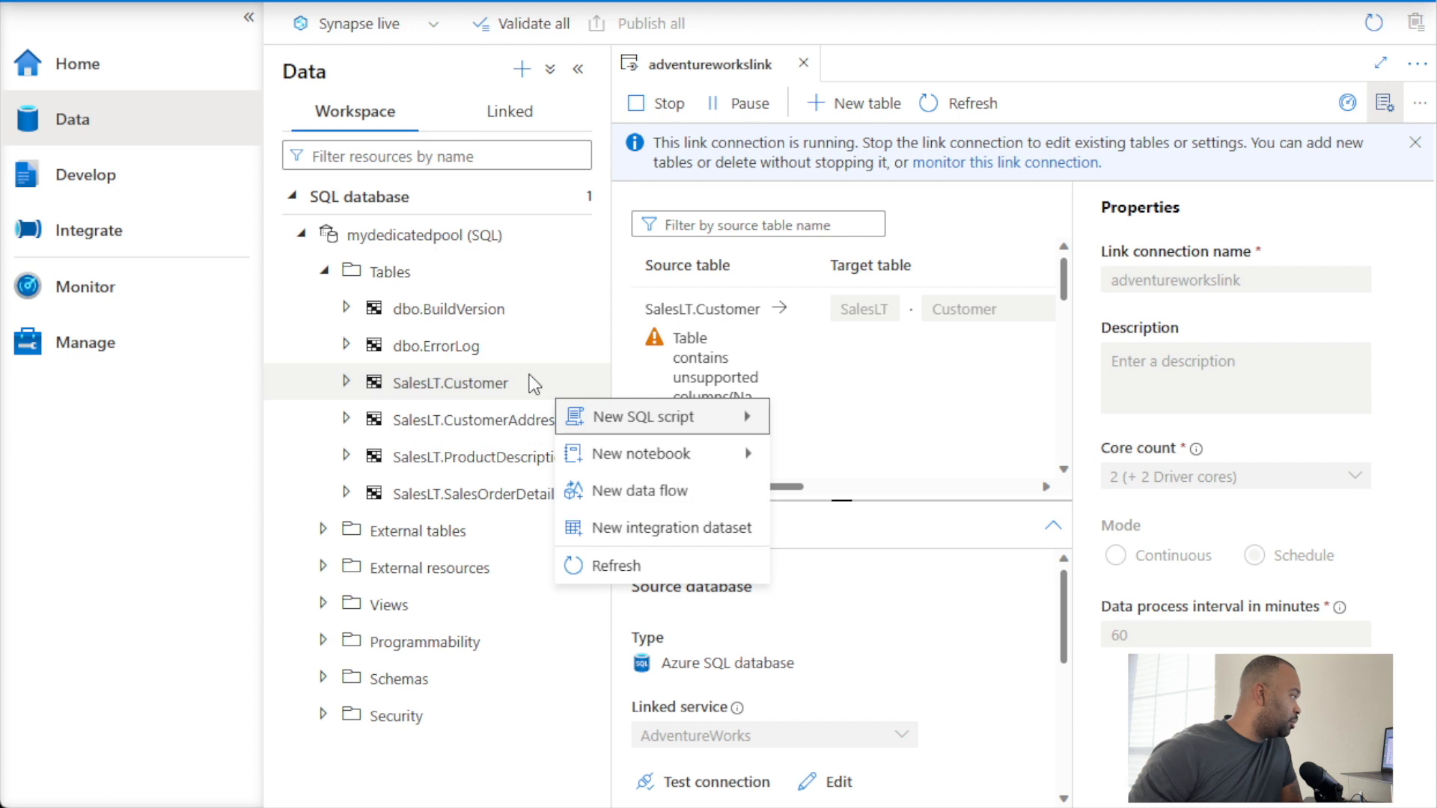
pyautogui.moveTo(666, 419)
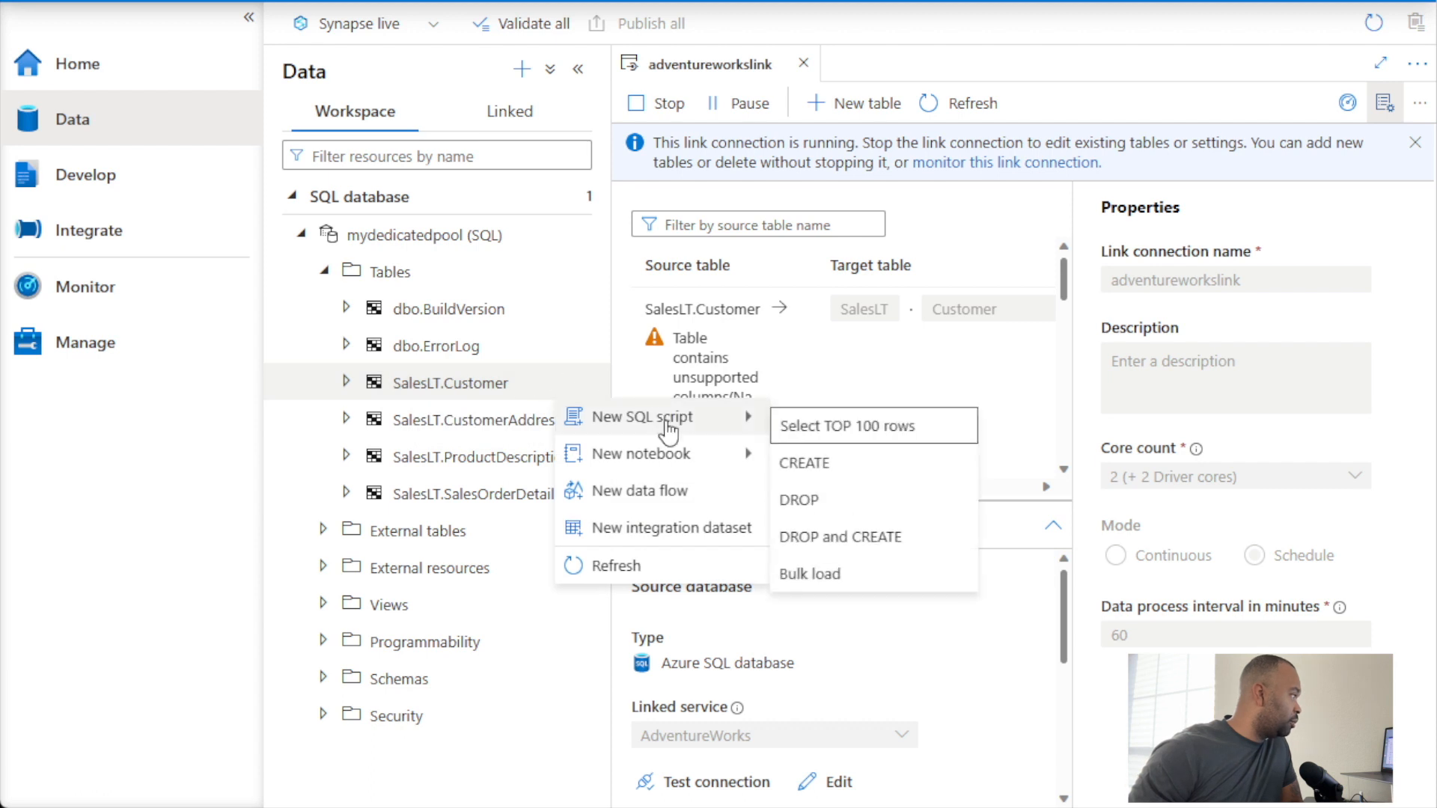
pyautogui.click(811, 427)
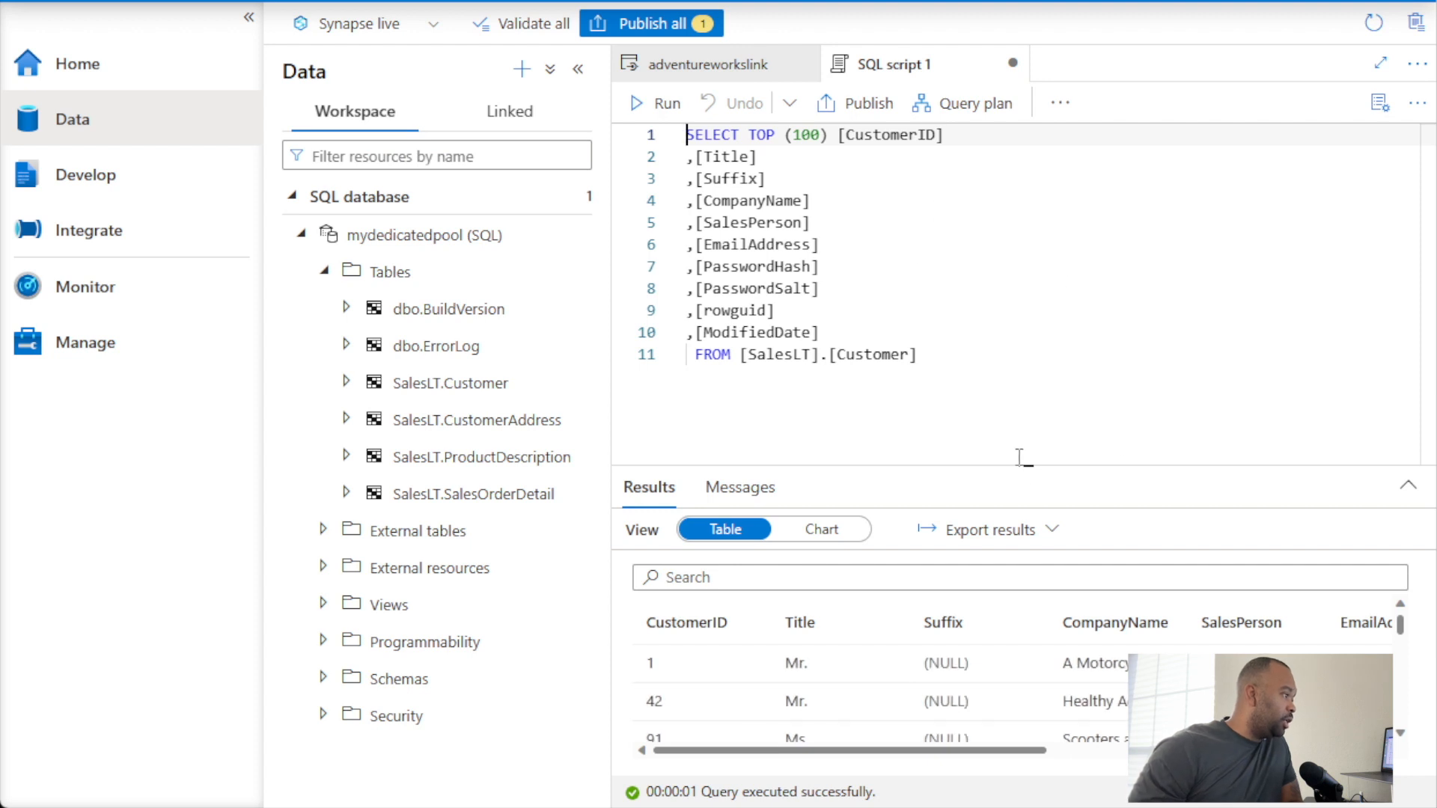
pyautogui.moveTo(1027, 468); pyautogui.dragTo(1059, 367)
pyautogui.scroll(-3, 982, 584)
pyautogui.scroll(-5, 996, 606)
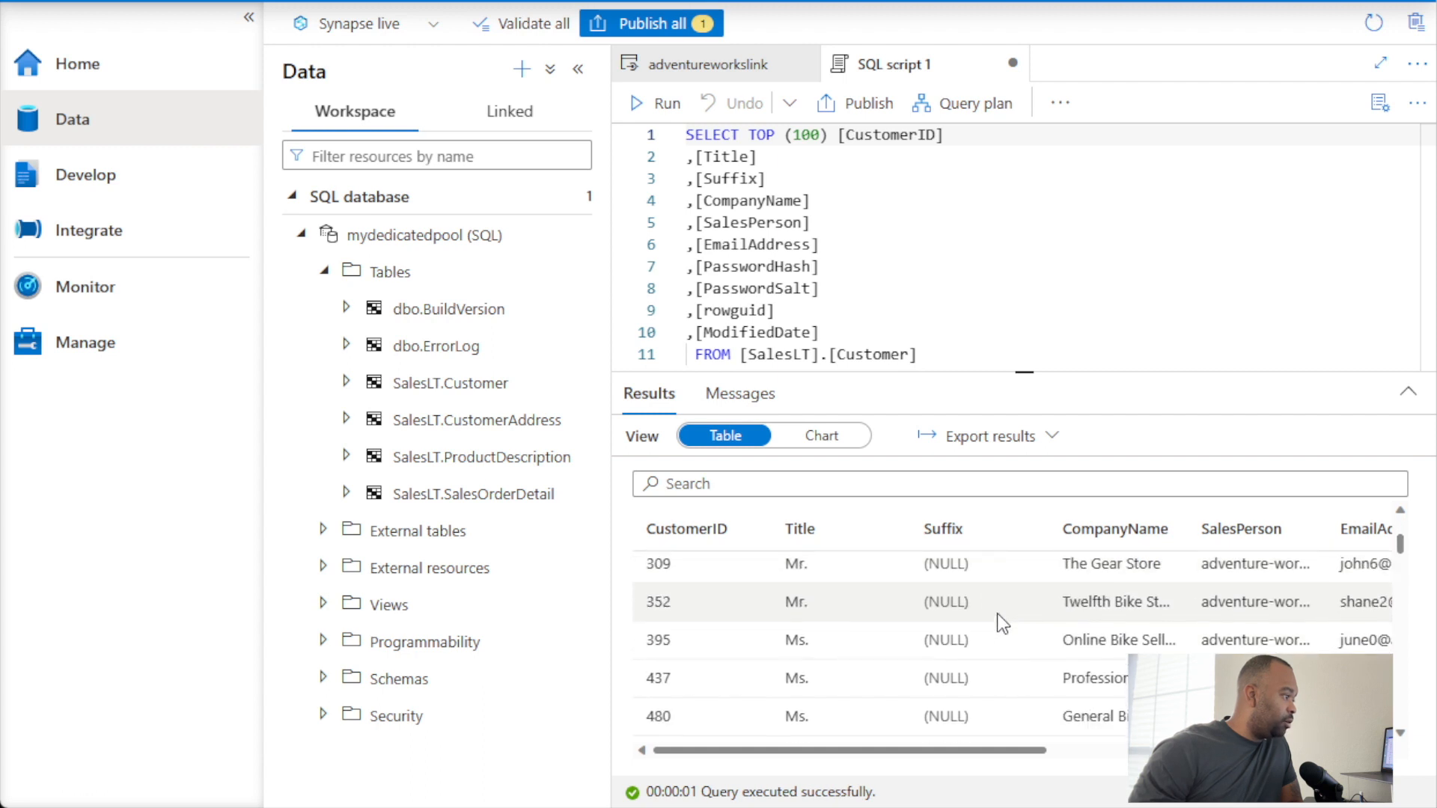
pyautogui.scroll(-1, 993, 609)
pyautogui.scroll(10, 980, 613)
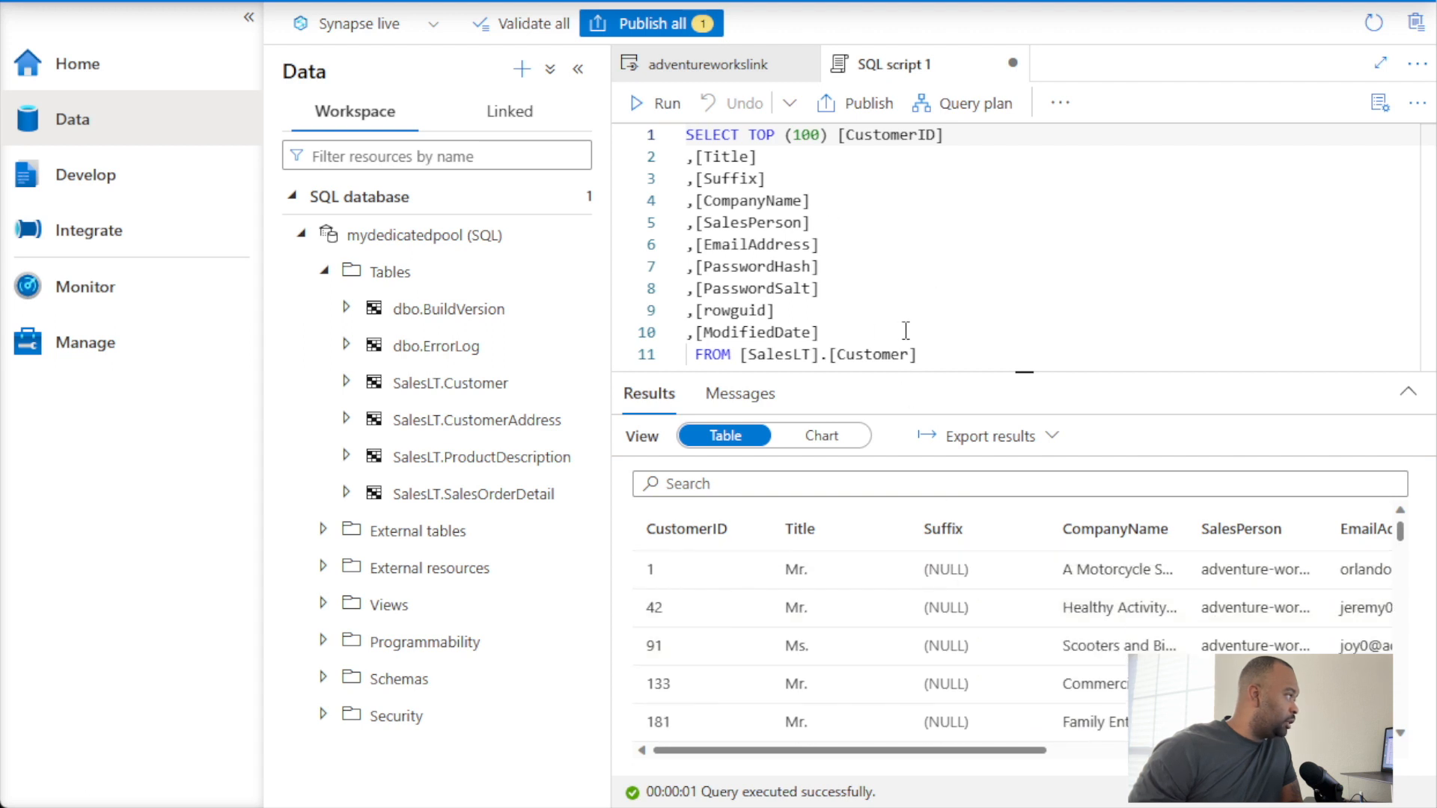
# Rewrite the script to select all columns from SalesLT.Customer where CustomerID = 1, and run it with the CompanyName column widened.
pyautogui.moveTo(880, 327); pyautogui.dragTo(749, 133)
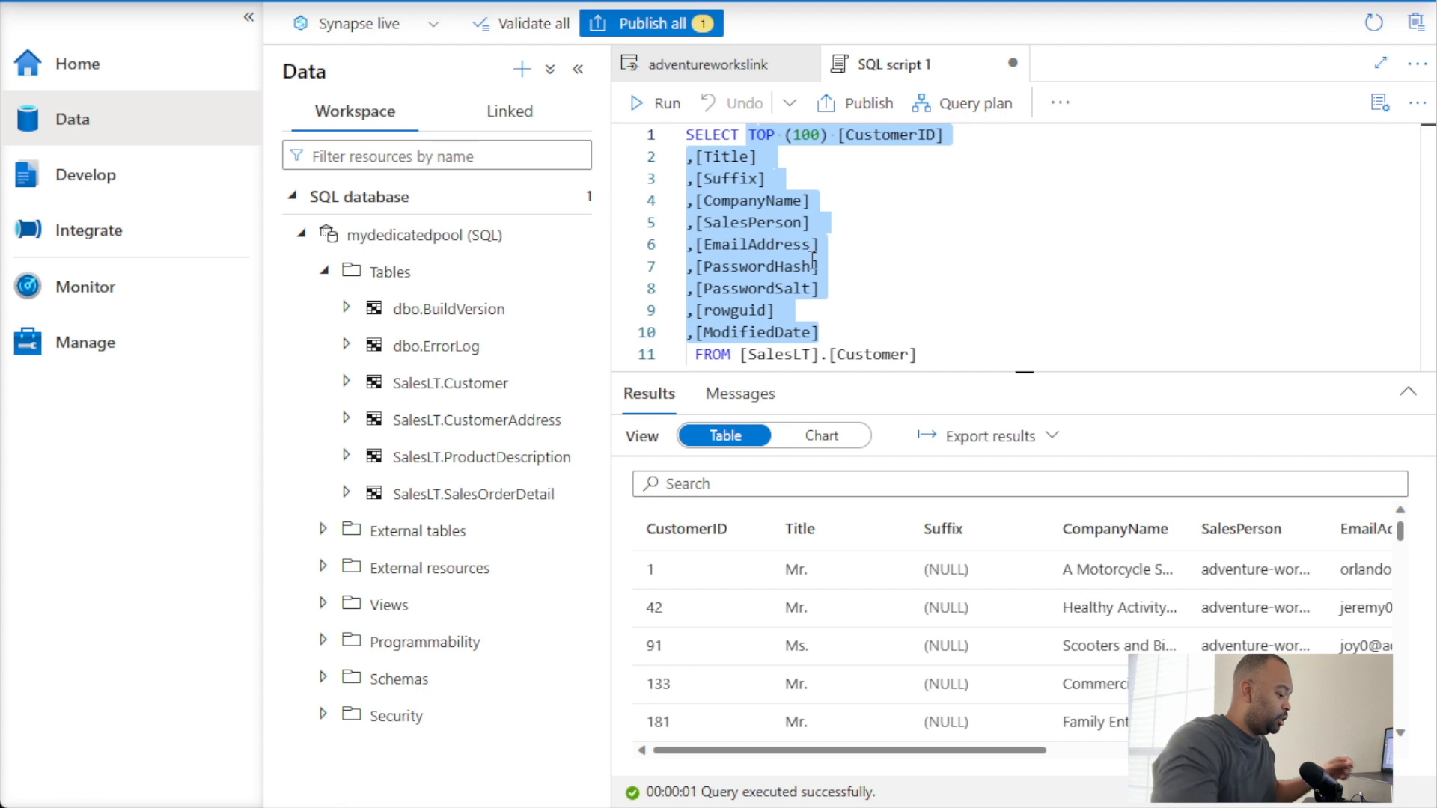
pyautogui.write('*')
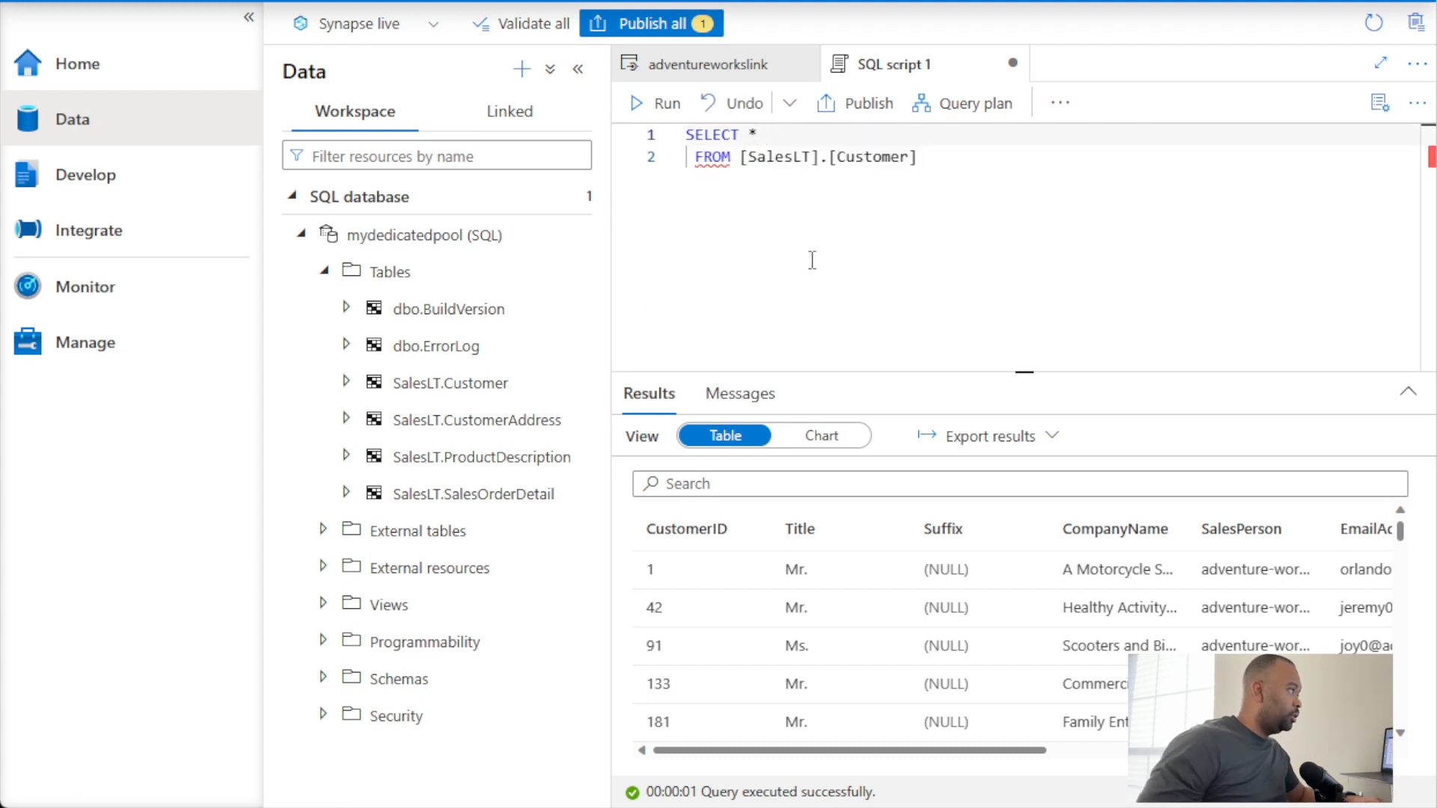
pyautogui.click(959, 164)
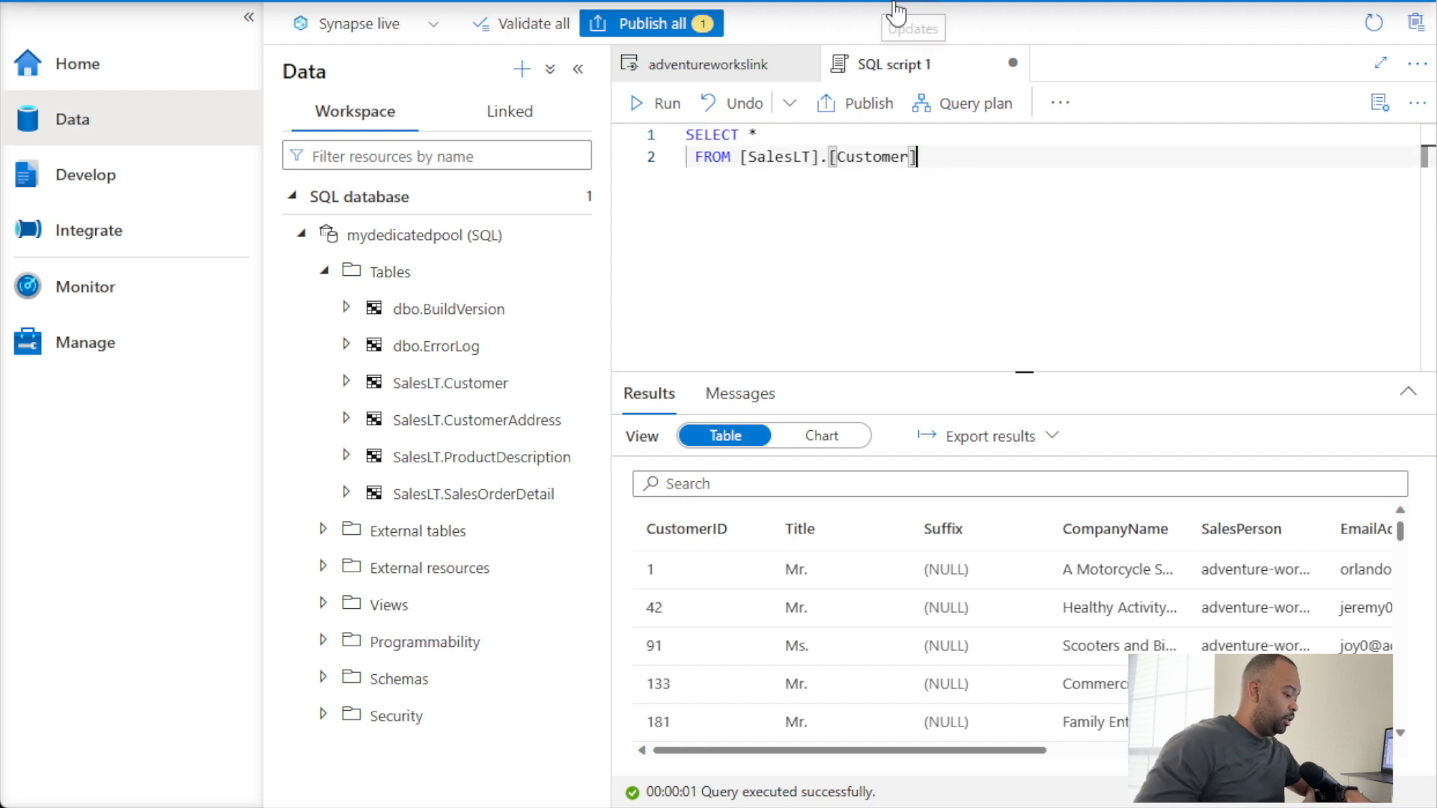
pyautogui.press('Return')
pyautogui.write('WHER')
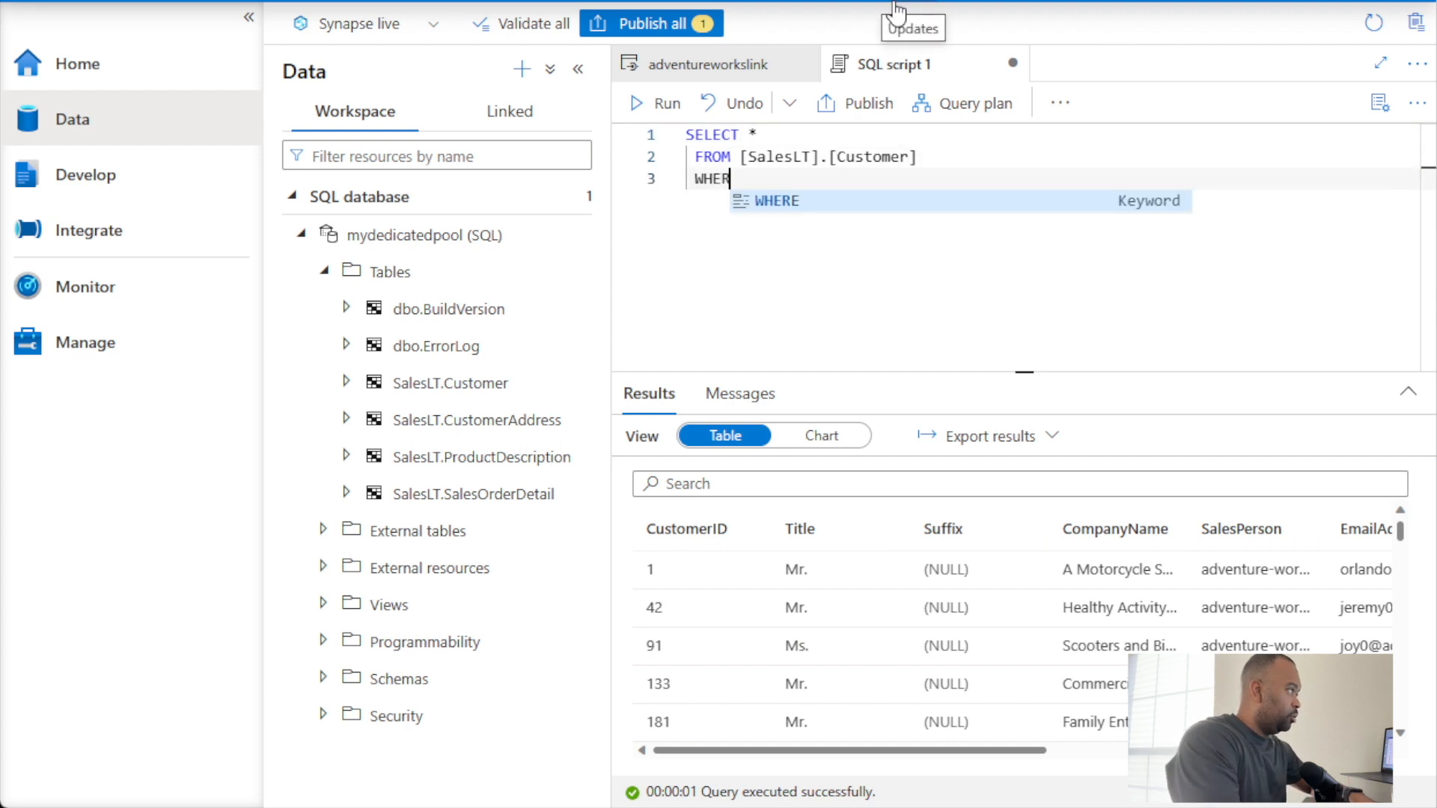
pyautogui.write('E Customer')
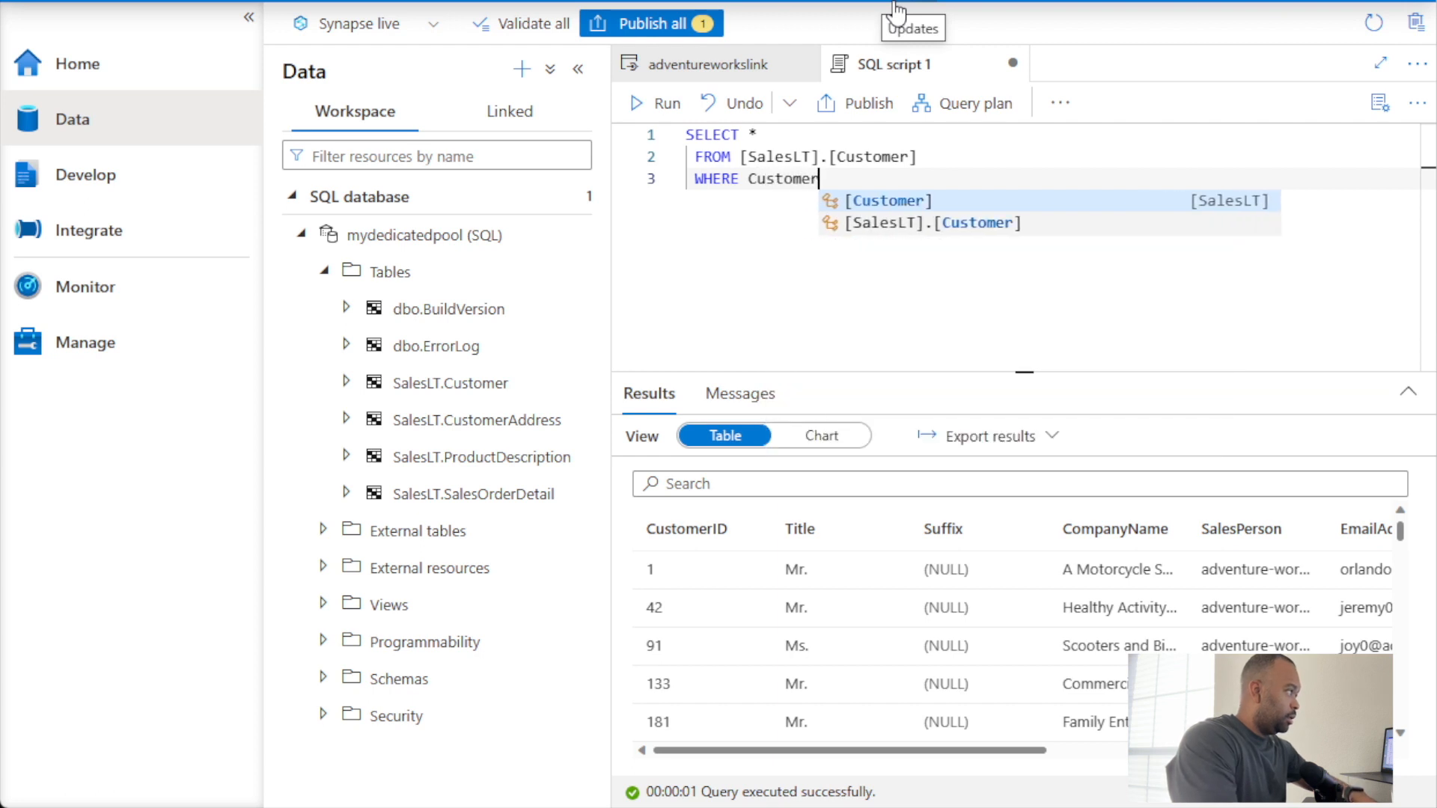
pyautogui.write('ID')
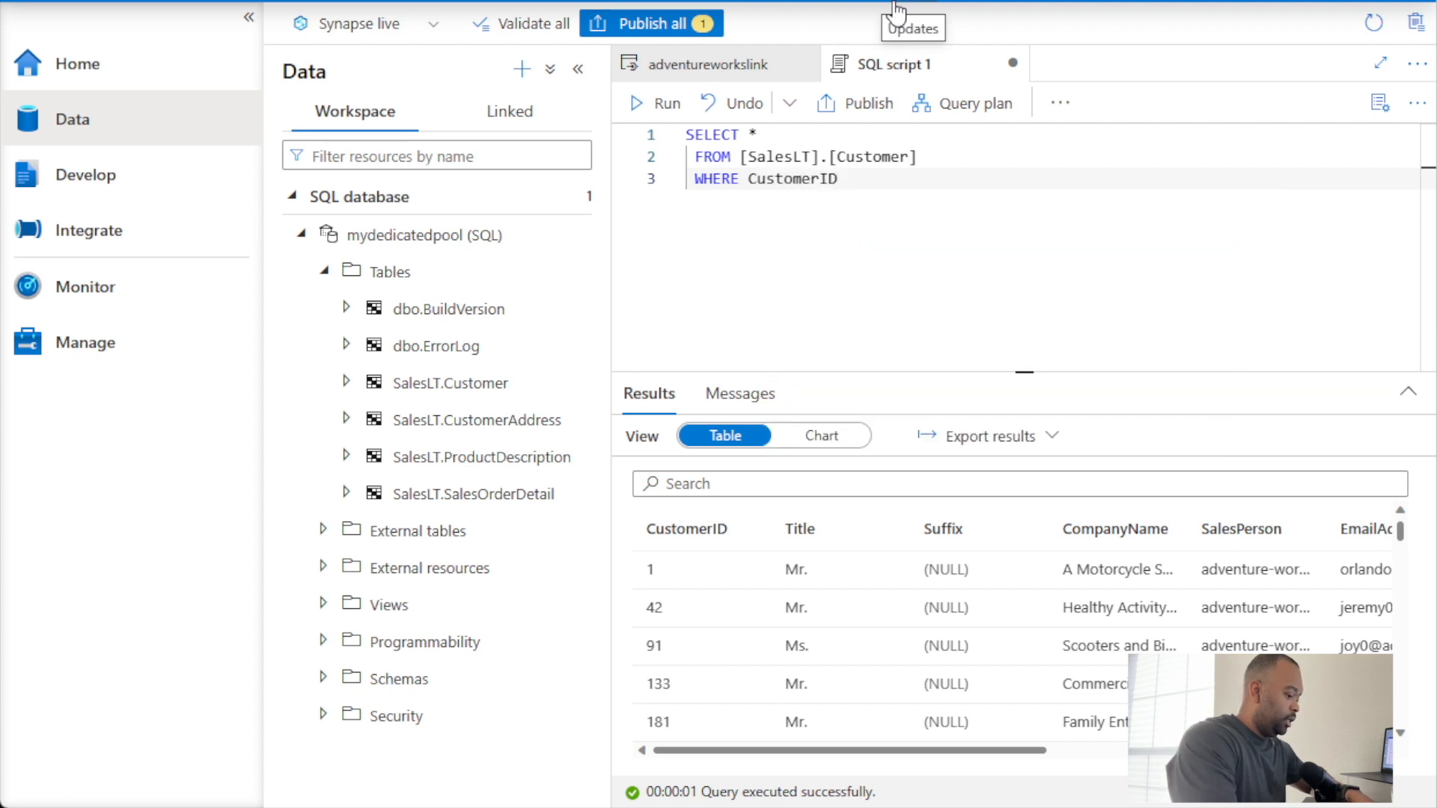
pyautogui.write(' = 1')
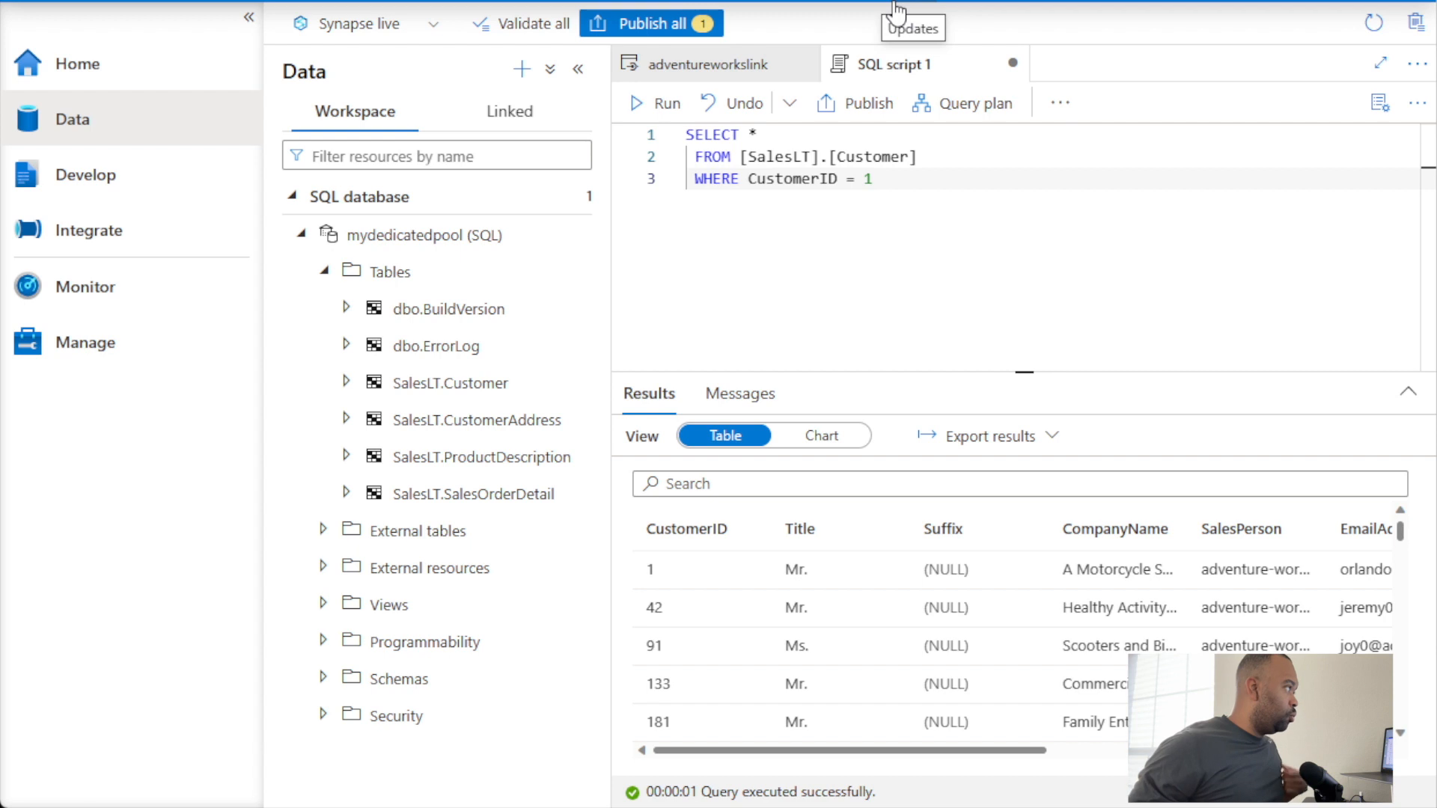
pyautogui.click(666, 105)
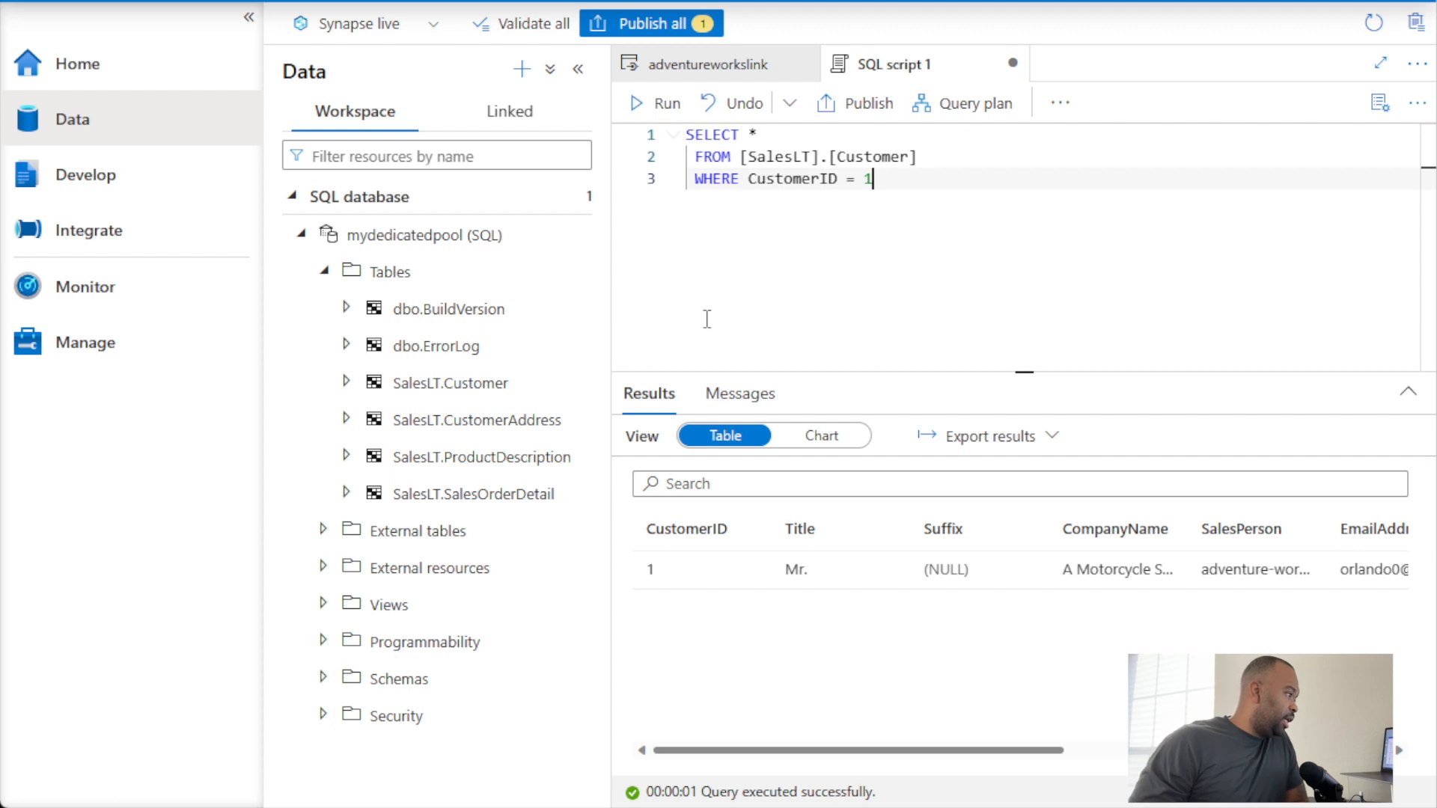
pyautogui.moveTo(1184, 529); pyautogui.dragTo(1276, 528)
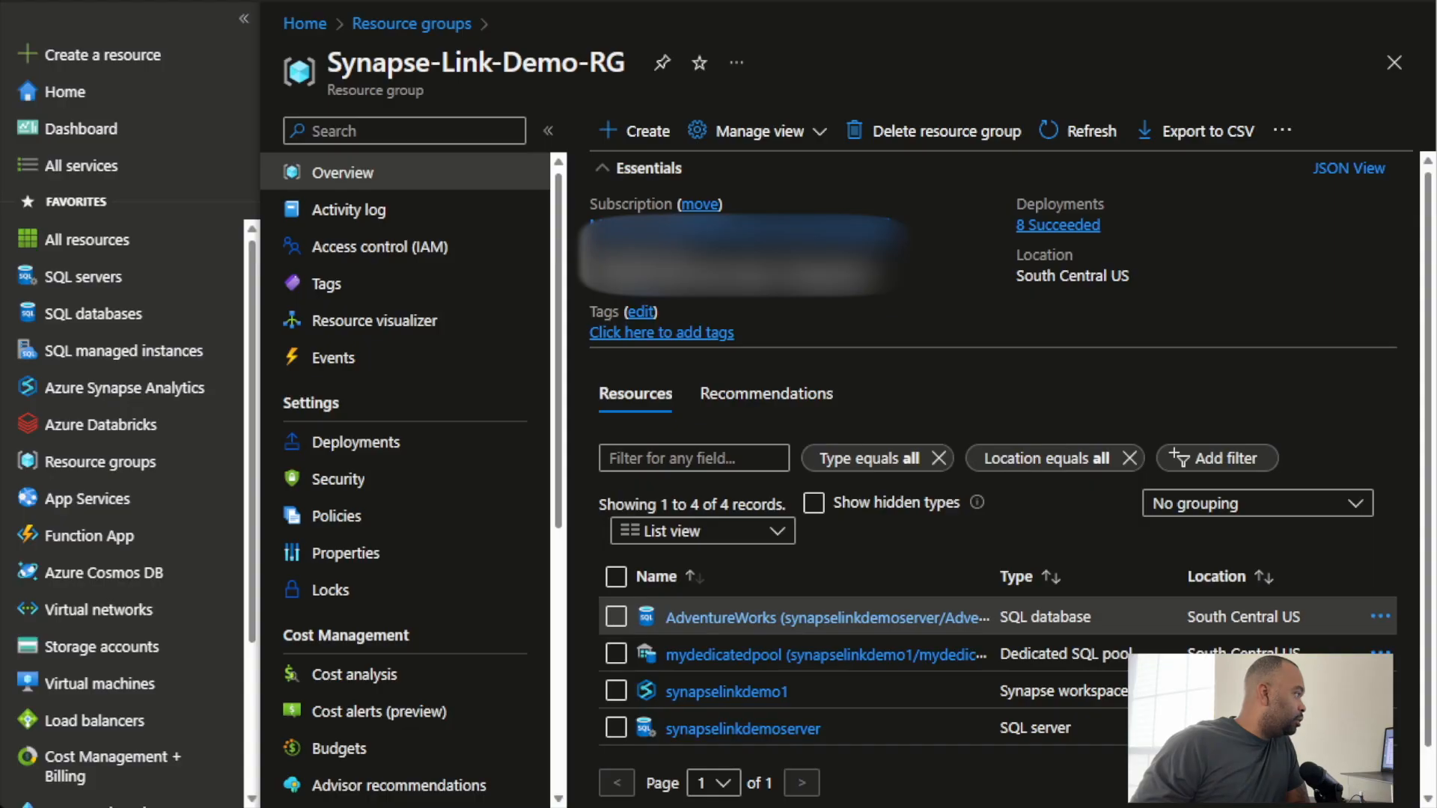
# Switch to the Azure portal, open the AdventureWorks database's query editor and sign in with the SQL server authentication password.
pyautogui.click(740, 619)
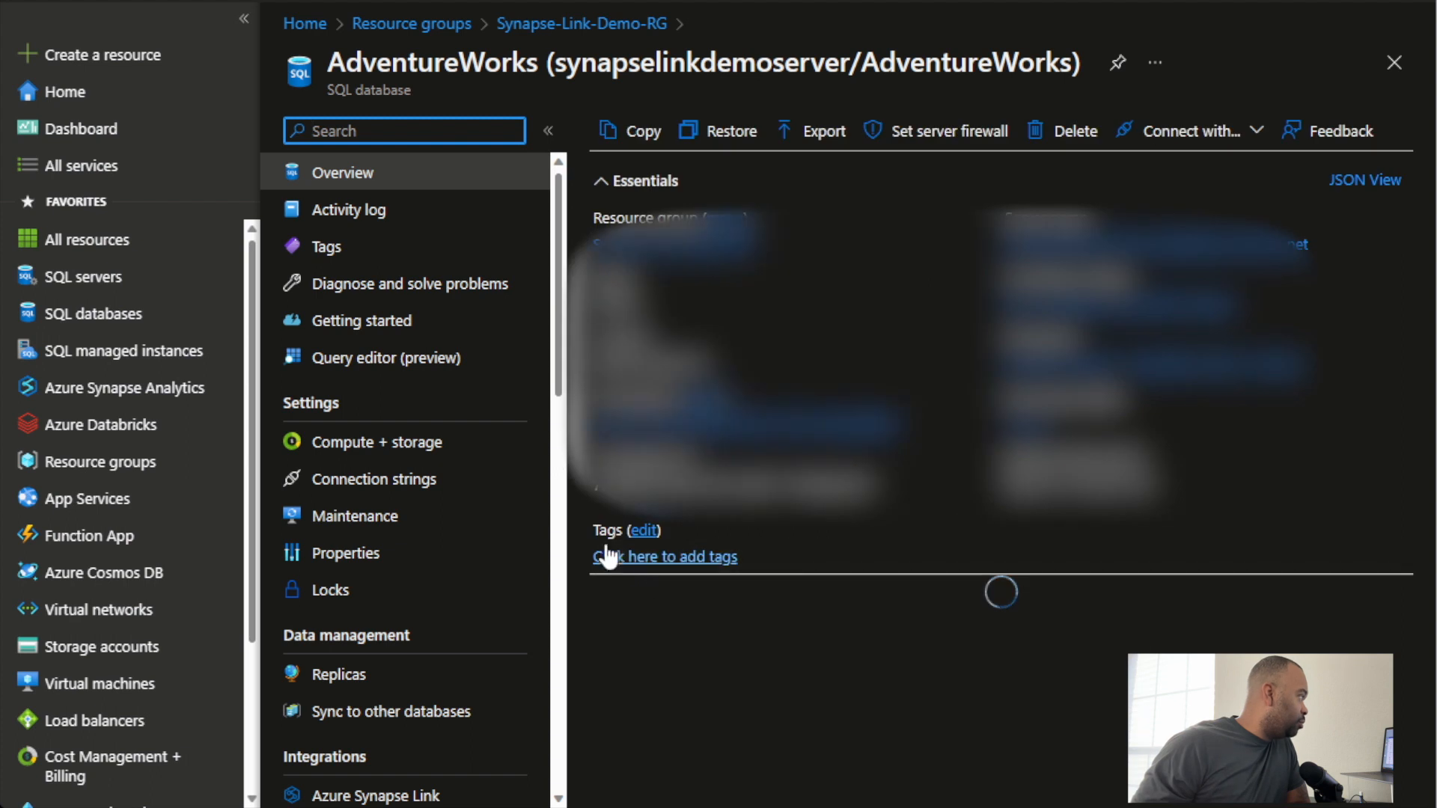
pyautogui.click(366, 371)
pyautogui.click(703, 598)
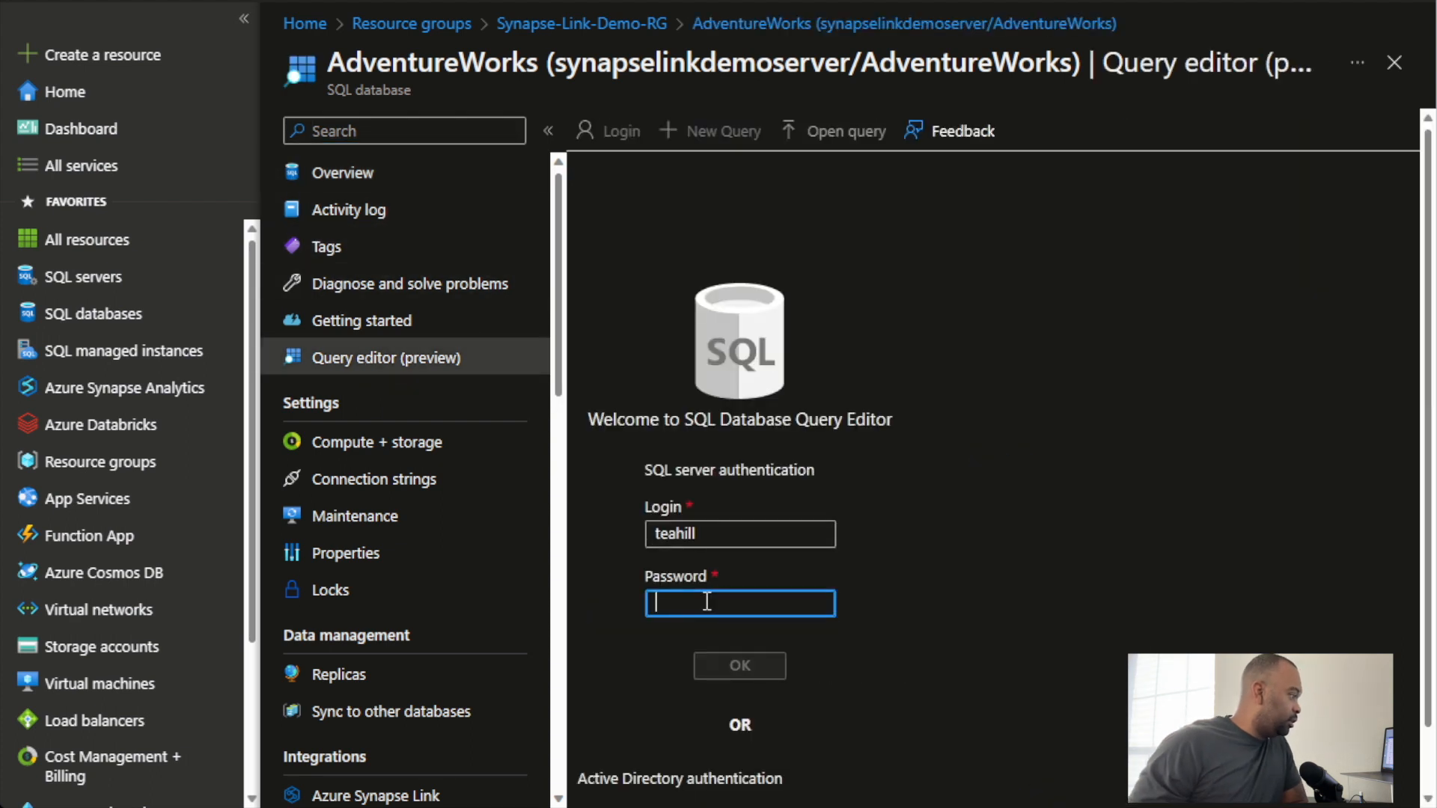
pyautogui.write('•••••••••')
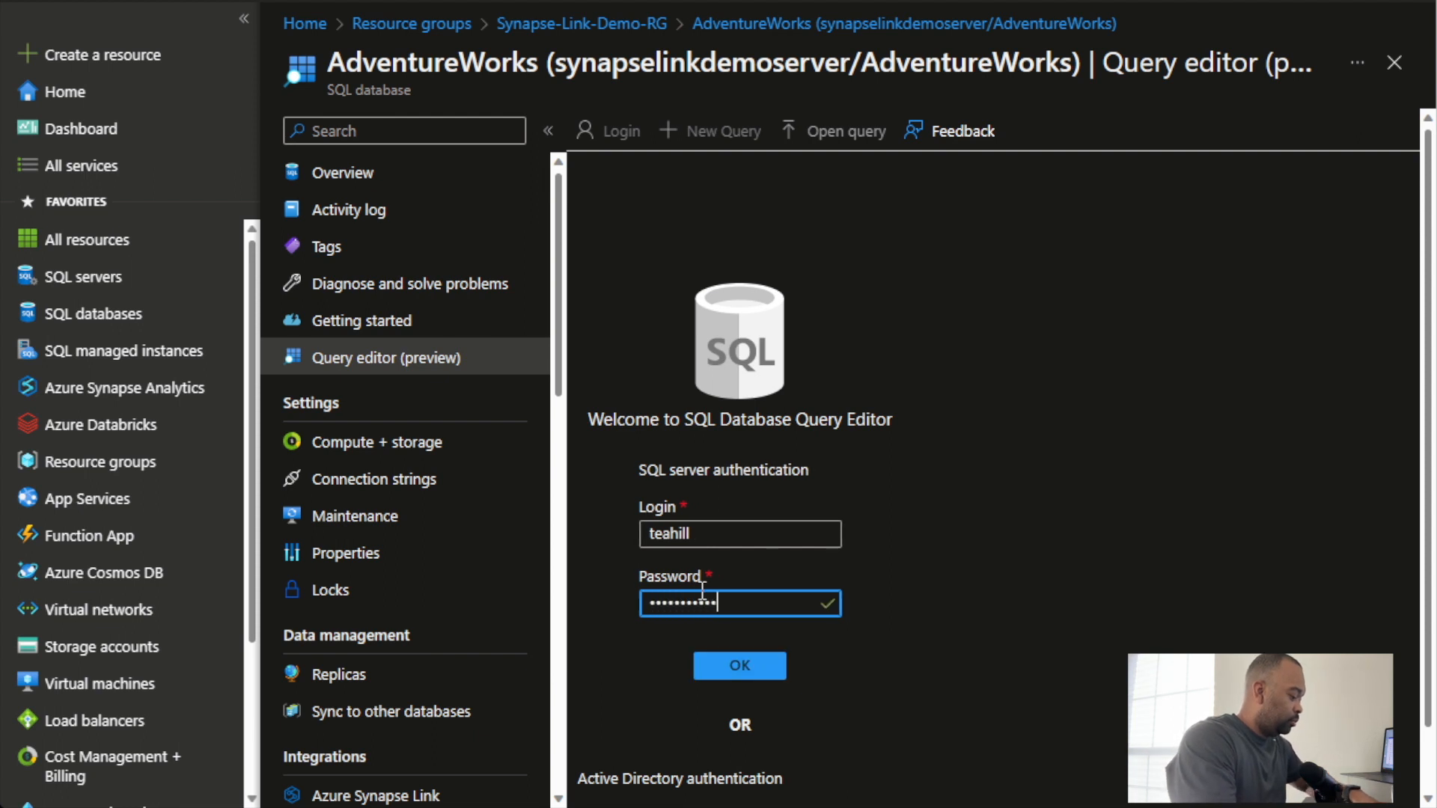
pyautogui.write('••••')
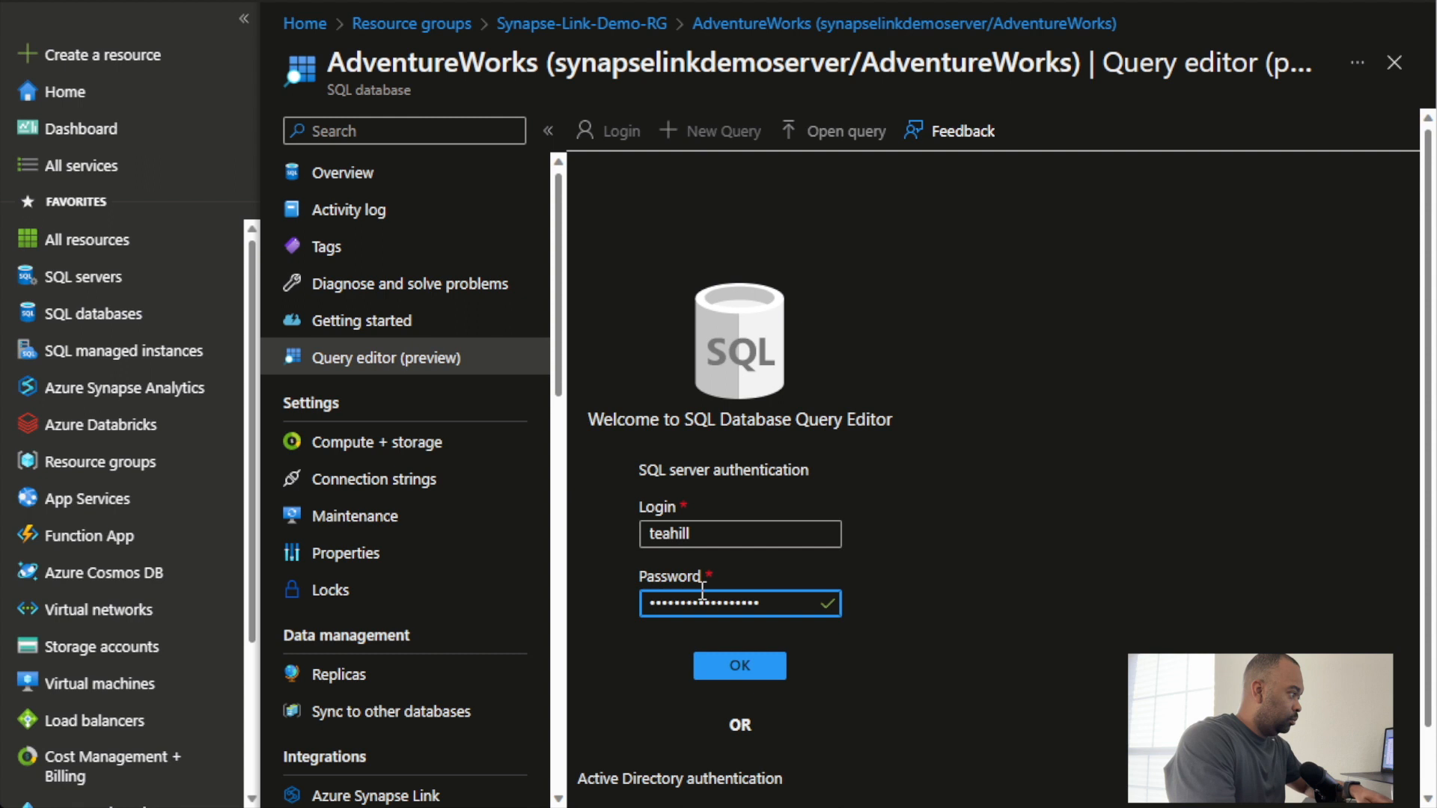
pyautogui.press('Return')
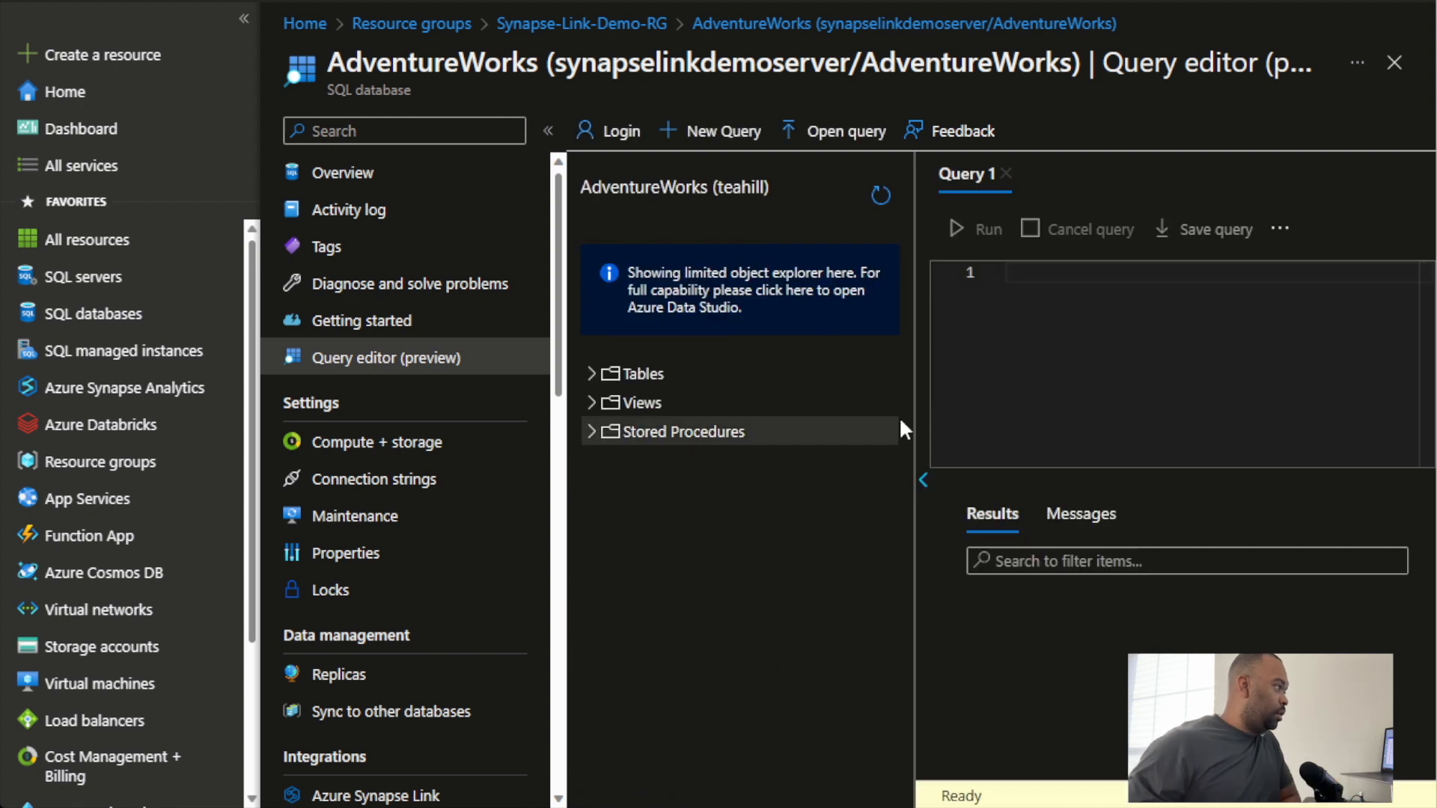
# Expand the source database's tables and examine the columns of SalesLT.Customer.
pyautogui.click(592, 373)
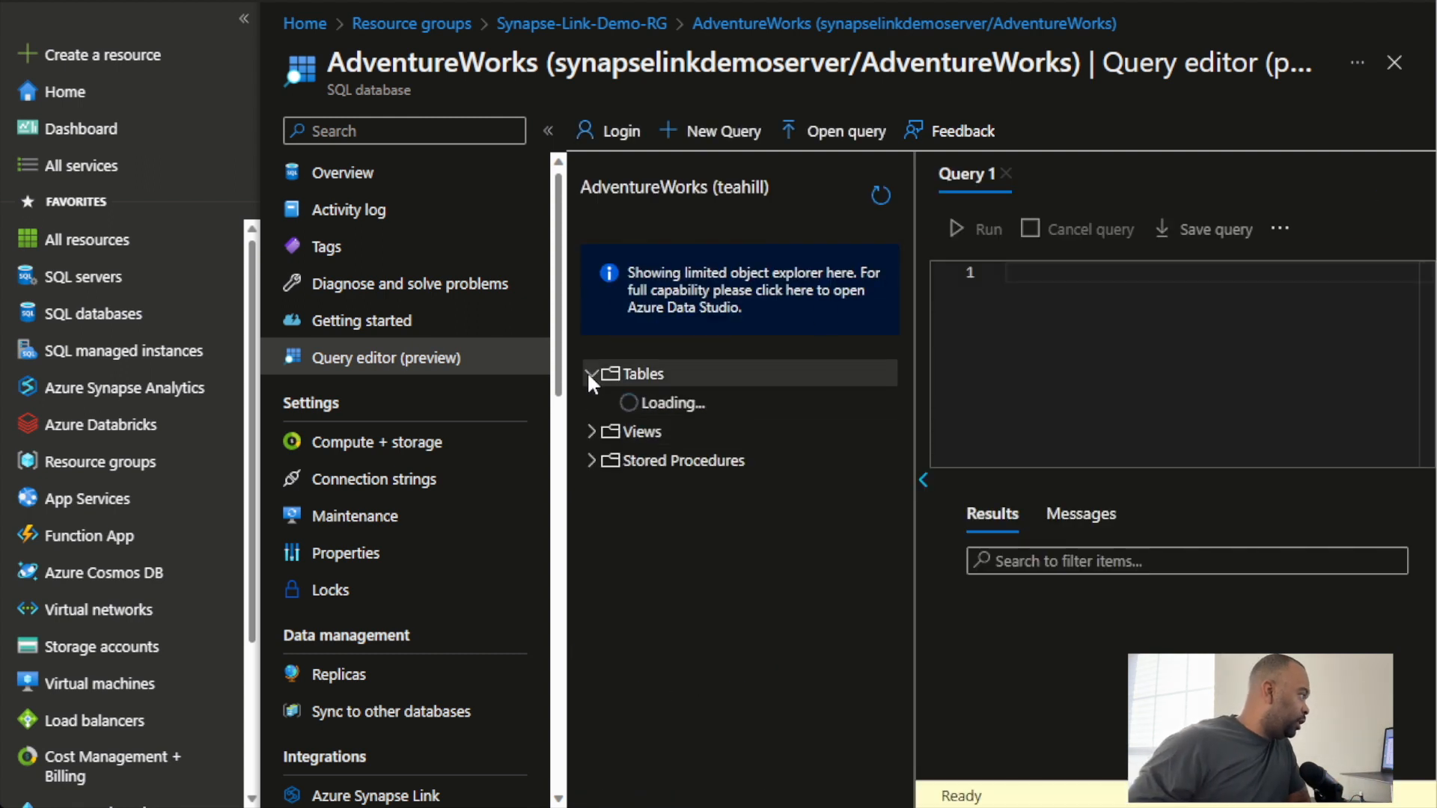
pyautogui.scroll(-2, 650, 532)
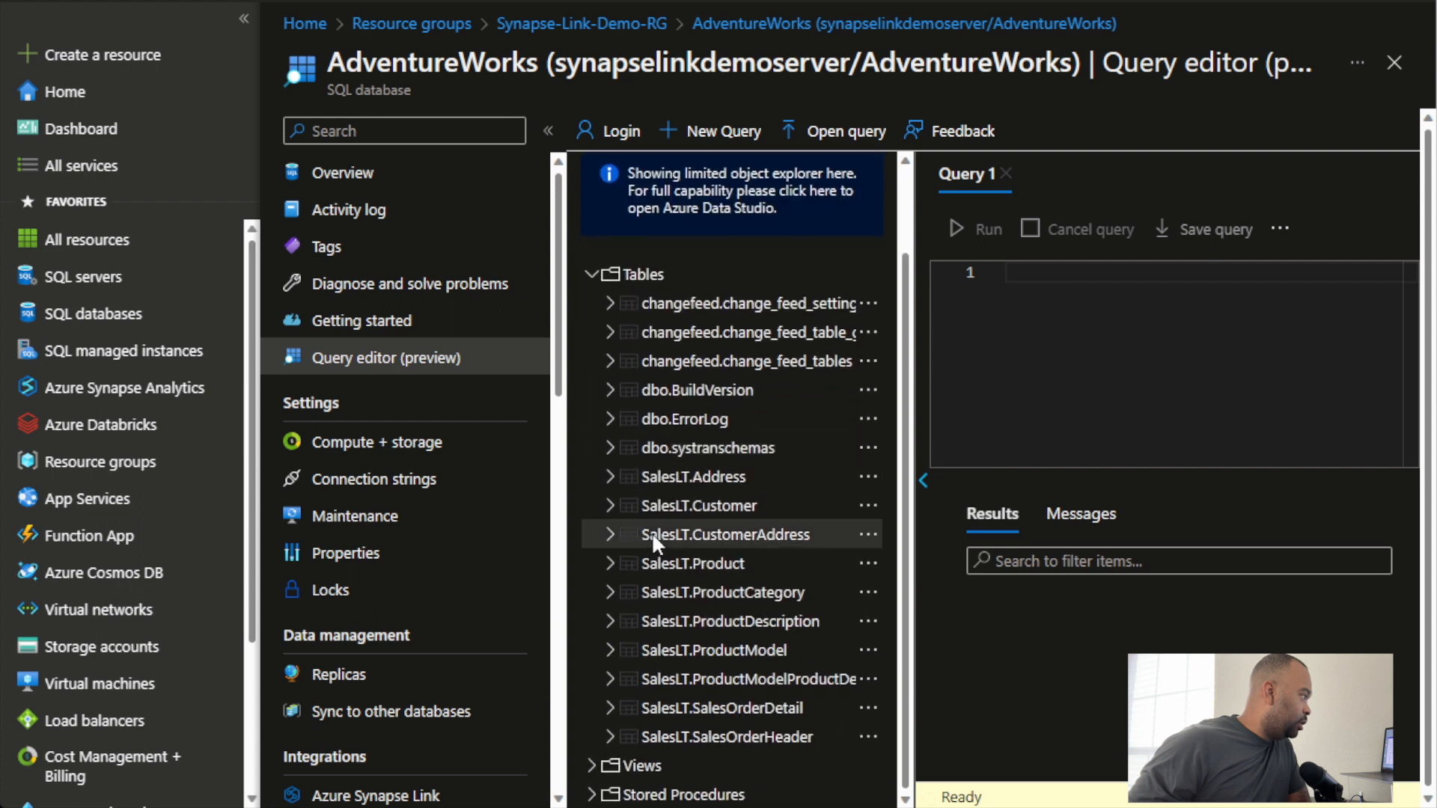
pyautogui.click(610, 505)
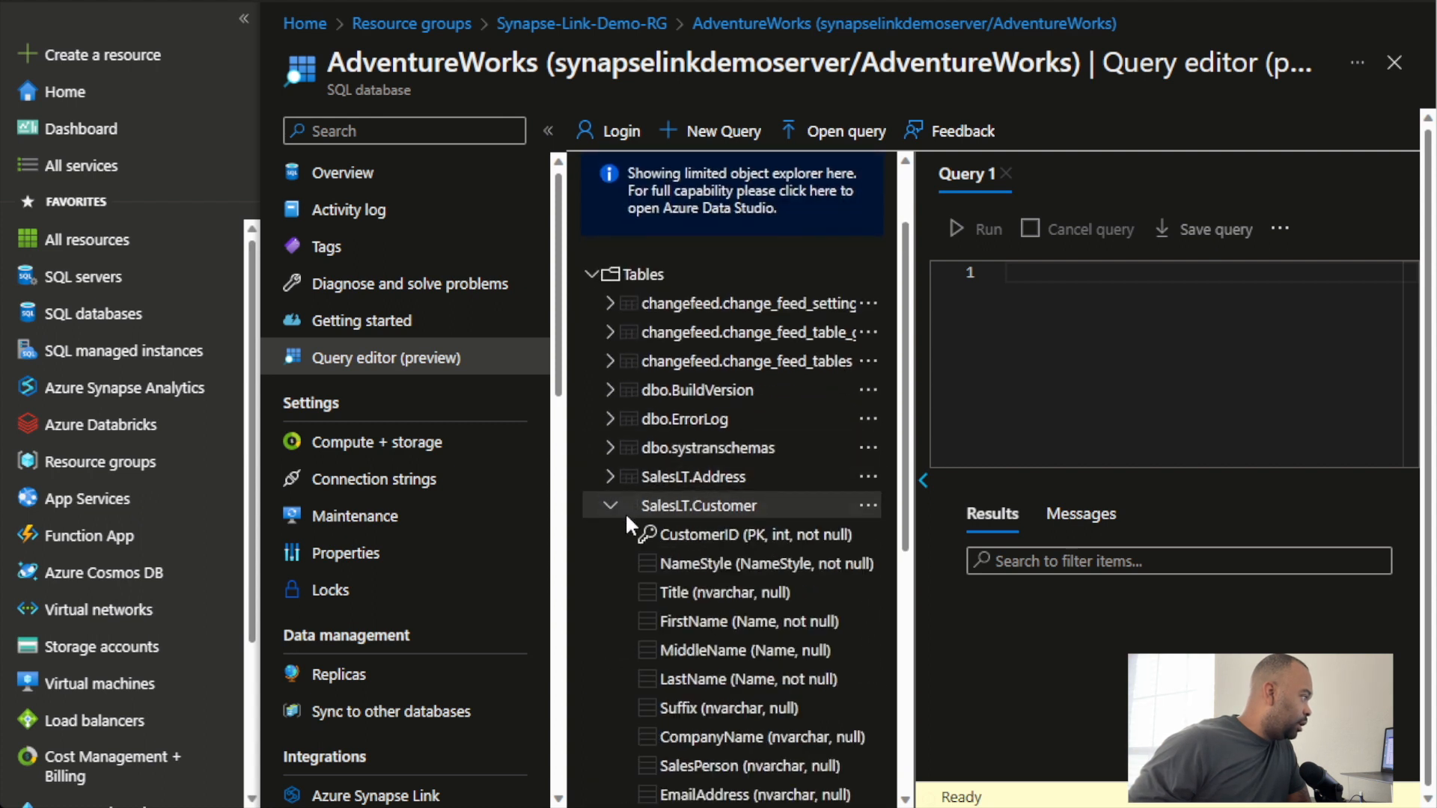
pyautogui.scroll(-3, 668, 518)
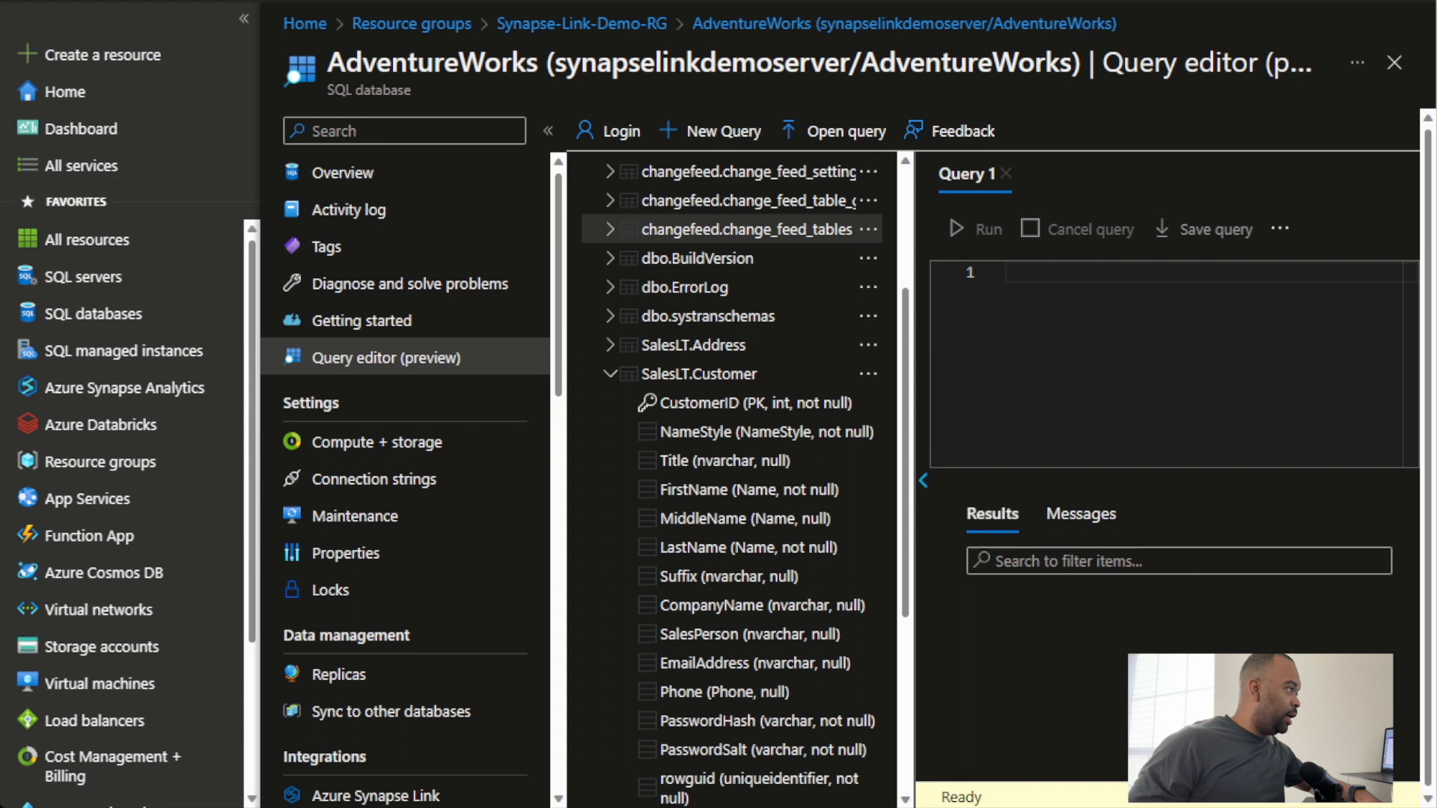
# Query all columns of SalesLT.Customer where CustomerID = 1 in the source database and check the CompanyName value.
pyautogui.write('SELECT * FROM SalesLT.Customer WHERE CustomerID = 1')
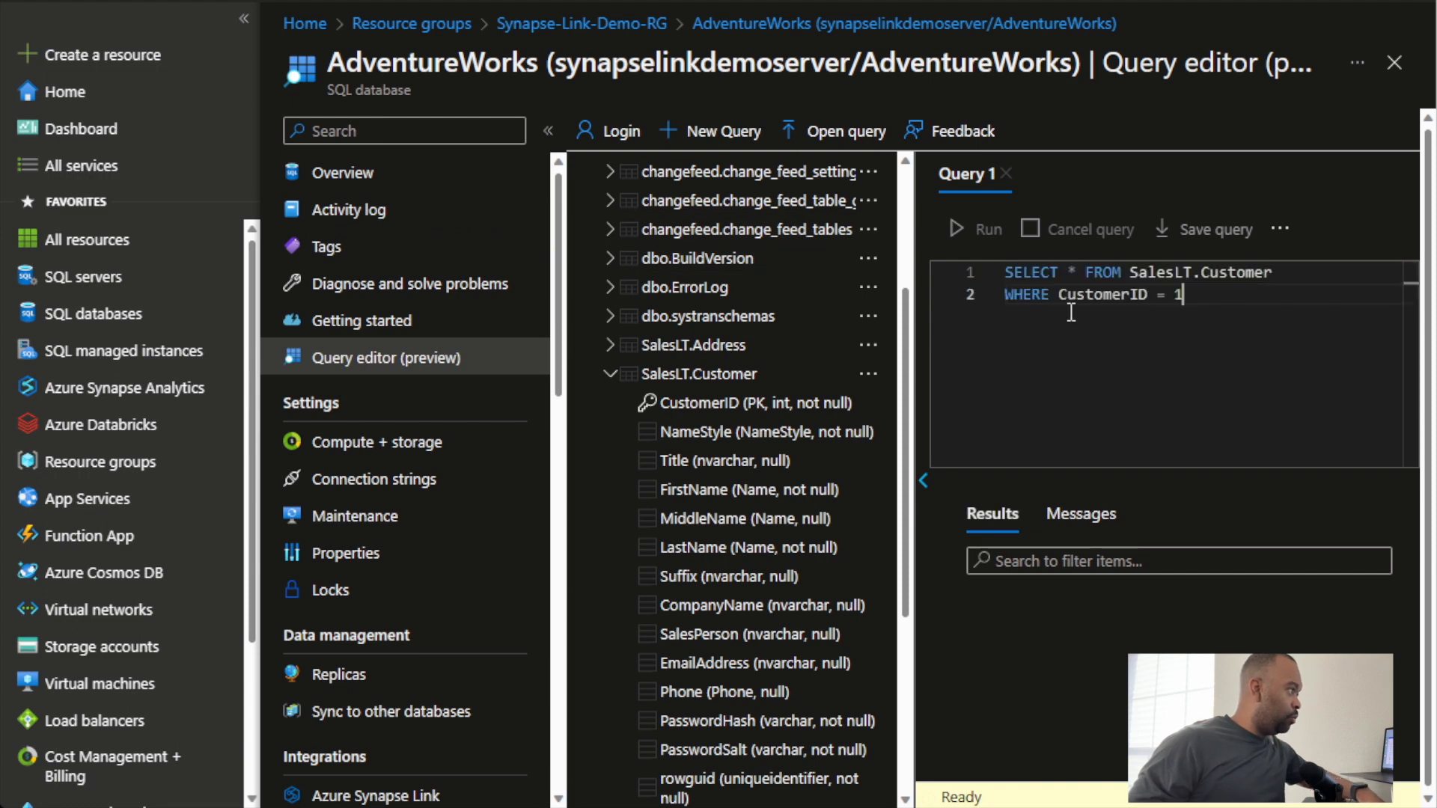
pyautogui.click(981, 229)
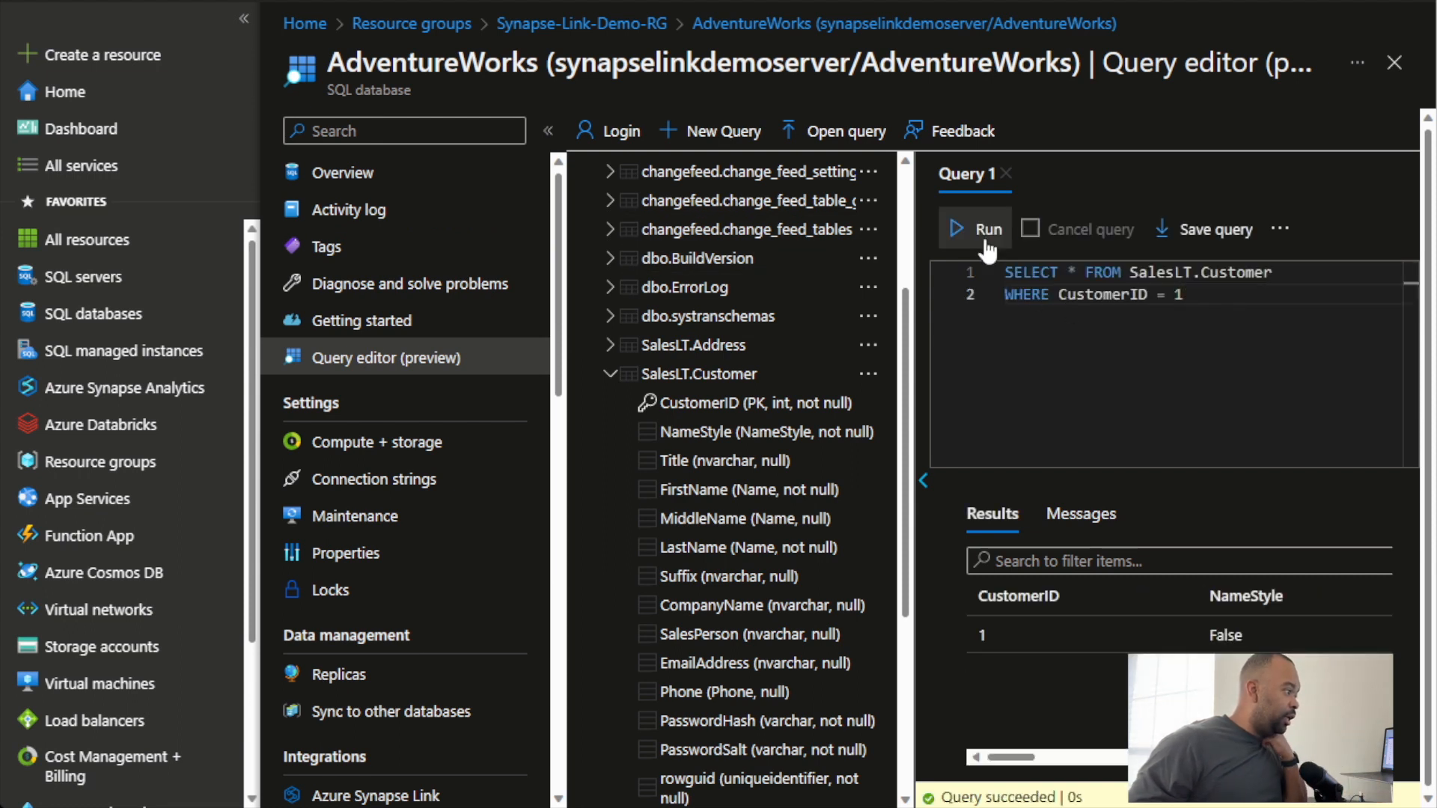
pyautogui.moveTo(1014, 758); pyautogui.dragTo(1161, 768)
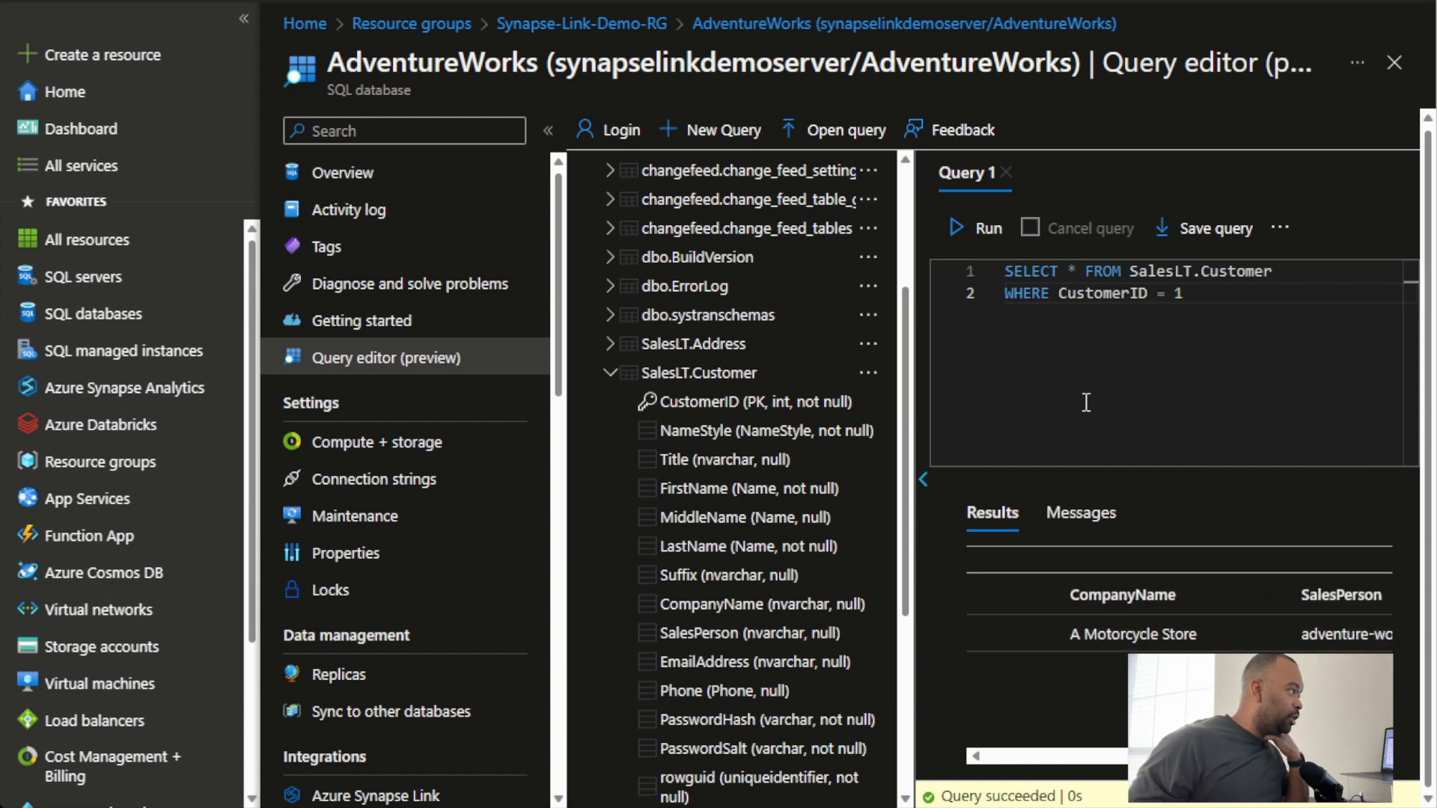
# Replace the query with an UPDATE setting CompanyName to 'A Bicycle Store' in SalesLT.Customer where CustomerID = 1, and run it.
pyautogui.moveTo(1192, 302); pyautogui.dragTo(950, 246)
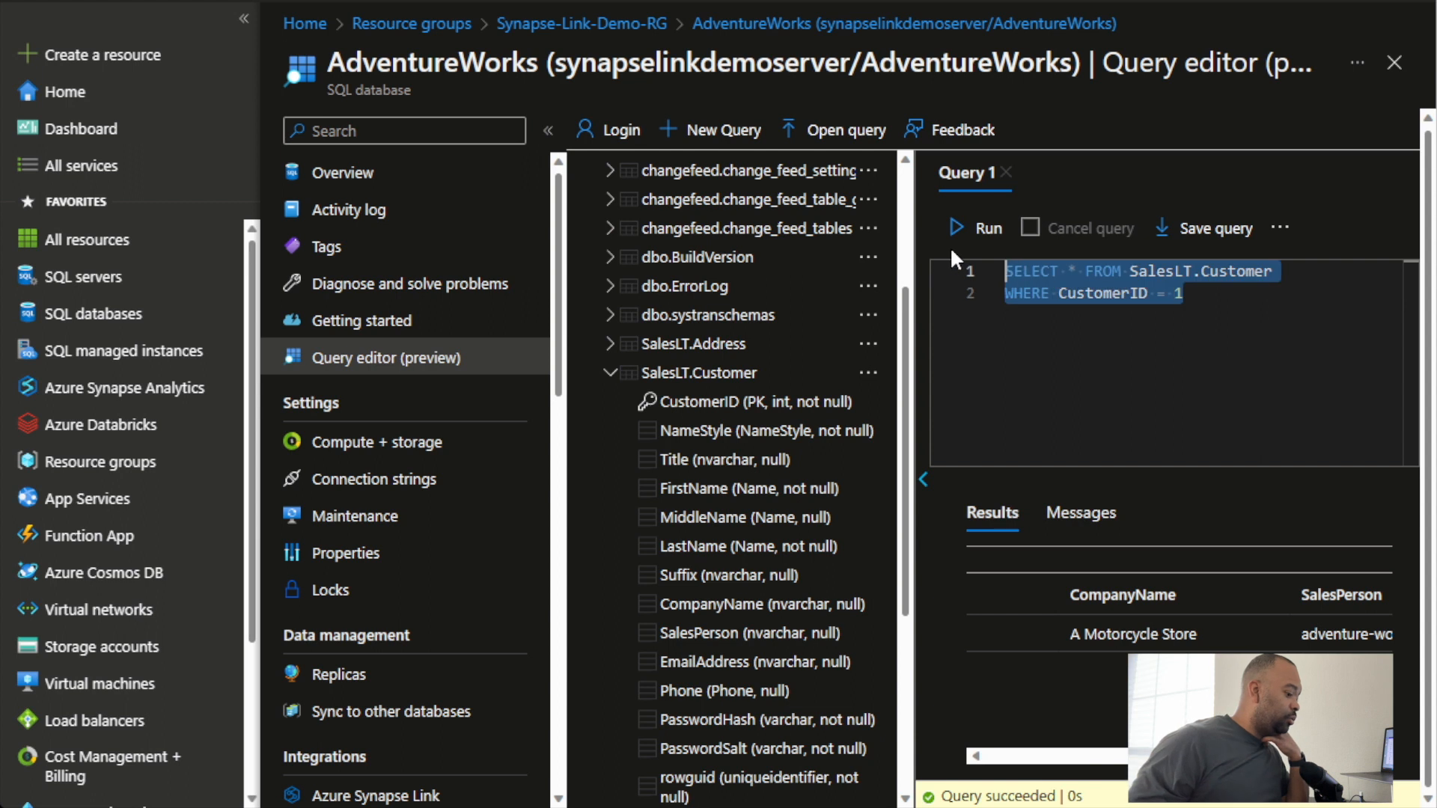
pyautogui.press('BackSpace')
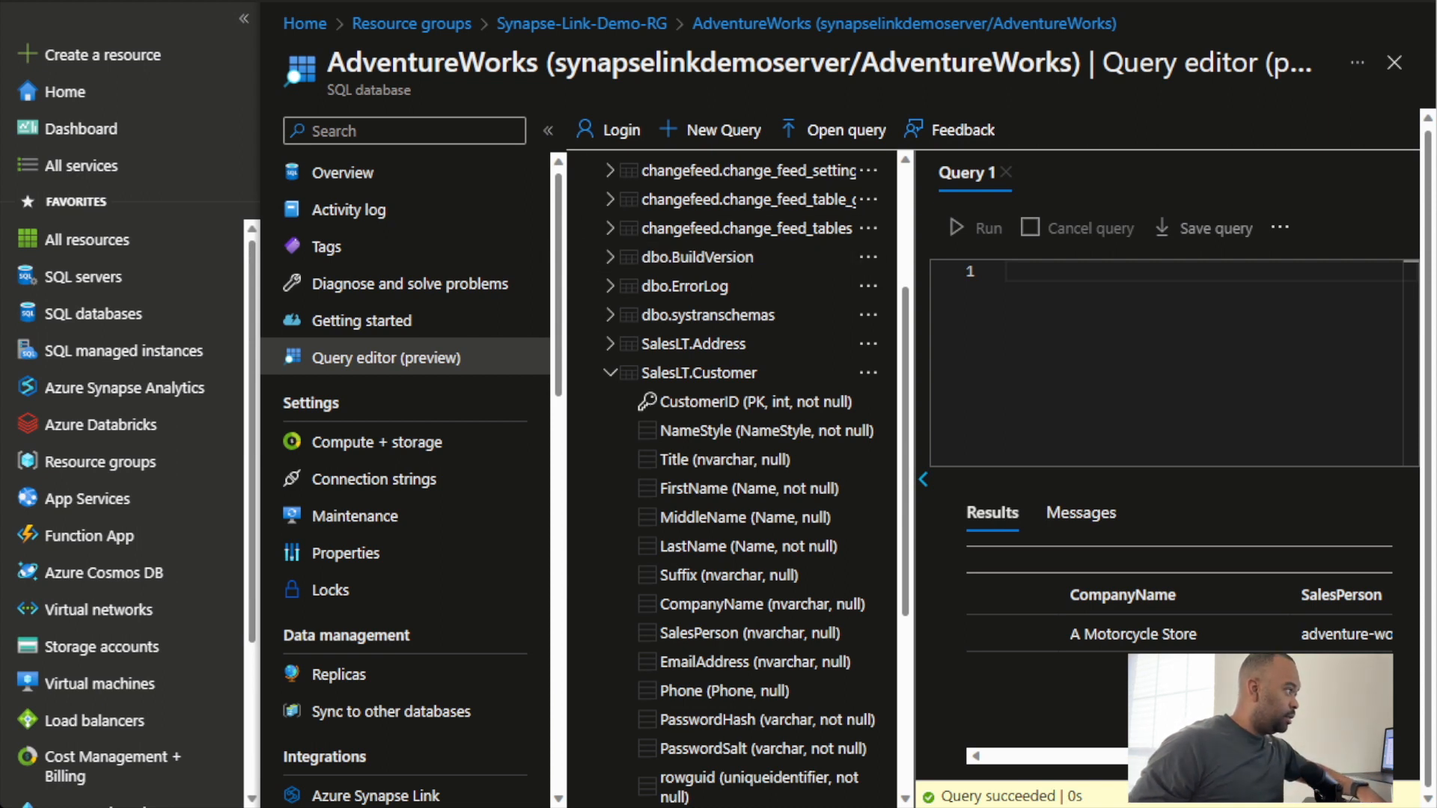
pyautogui.write("UPDATE SalesLT.Customer SET CompanyName = 'A Bicycle Store' WHERE CustomerID = 1")
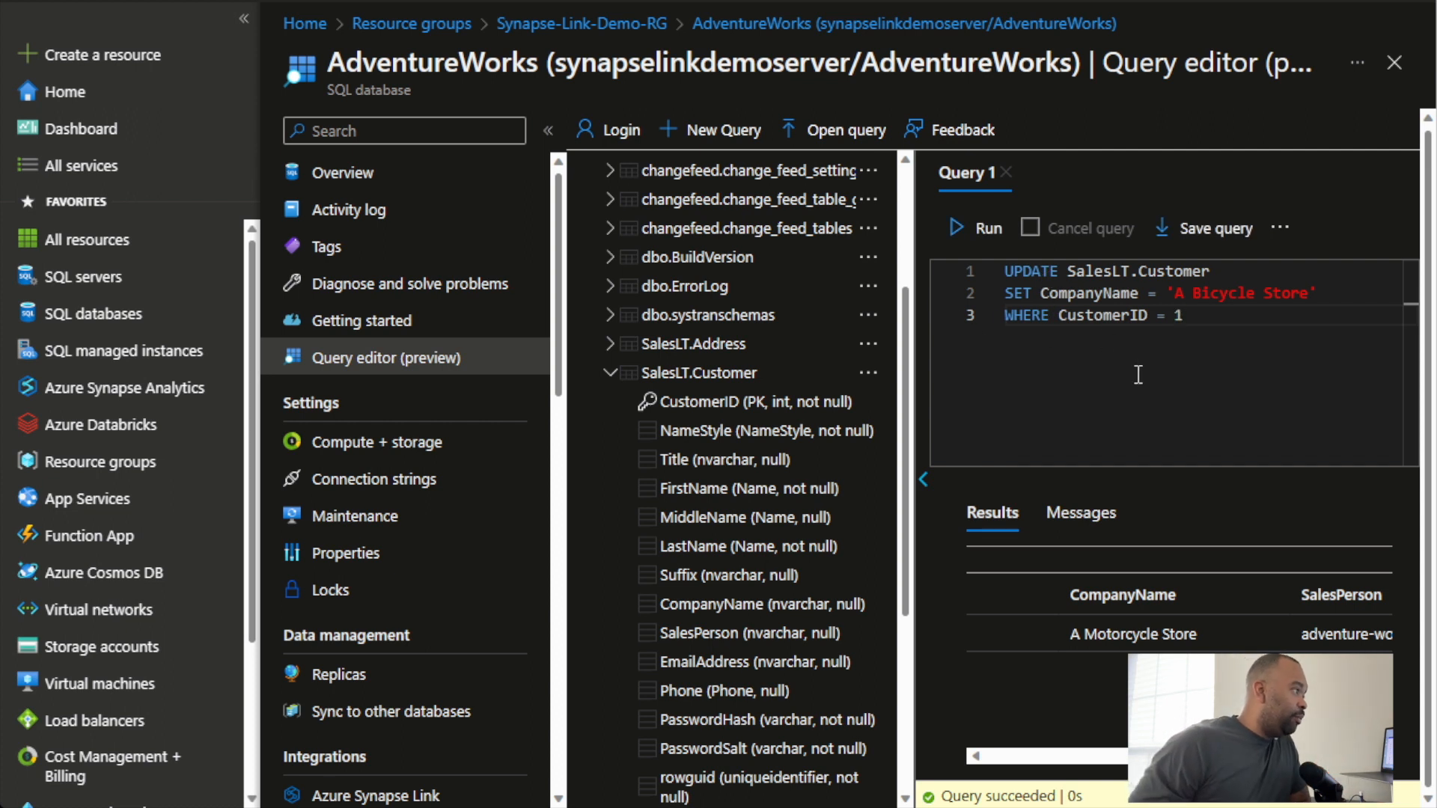
pyautogui.click(970, 229)
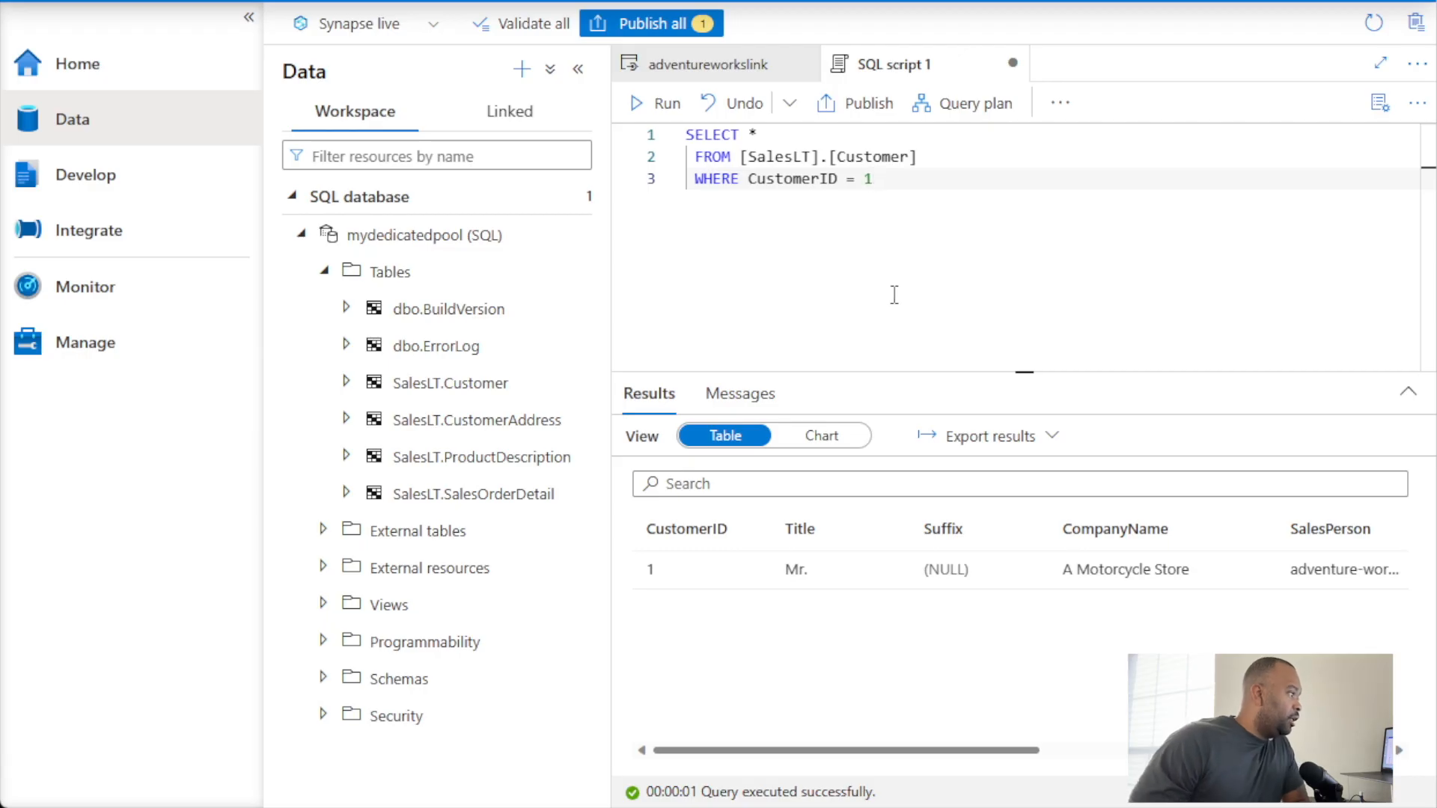
# Rerun the CustomerID = 1 query on the dedicated pool in Synapse Studio until the replicated CompanyName change can be checked.
pyautogui.click(656, 109)
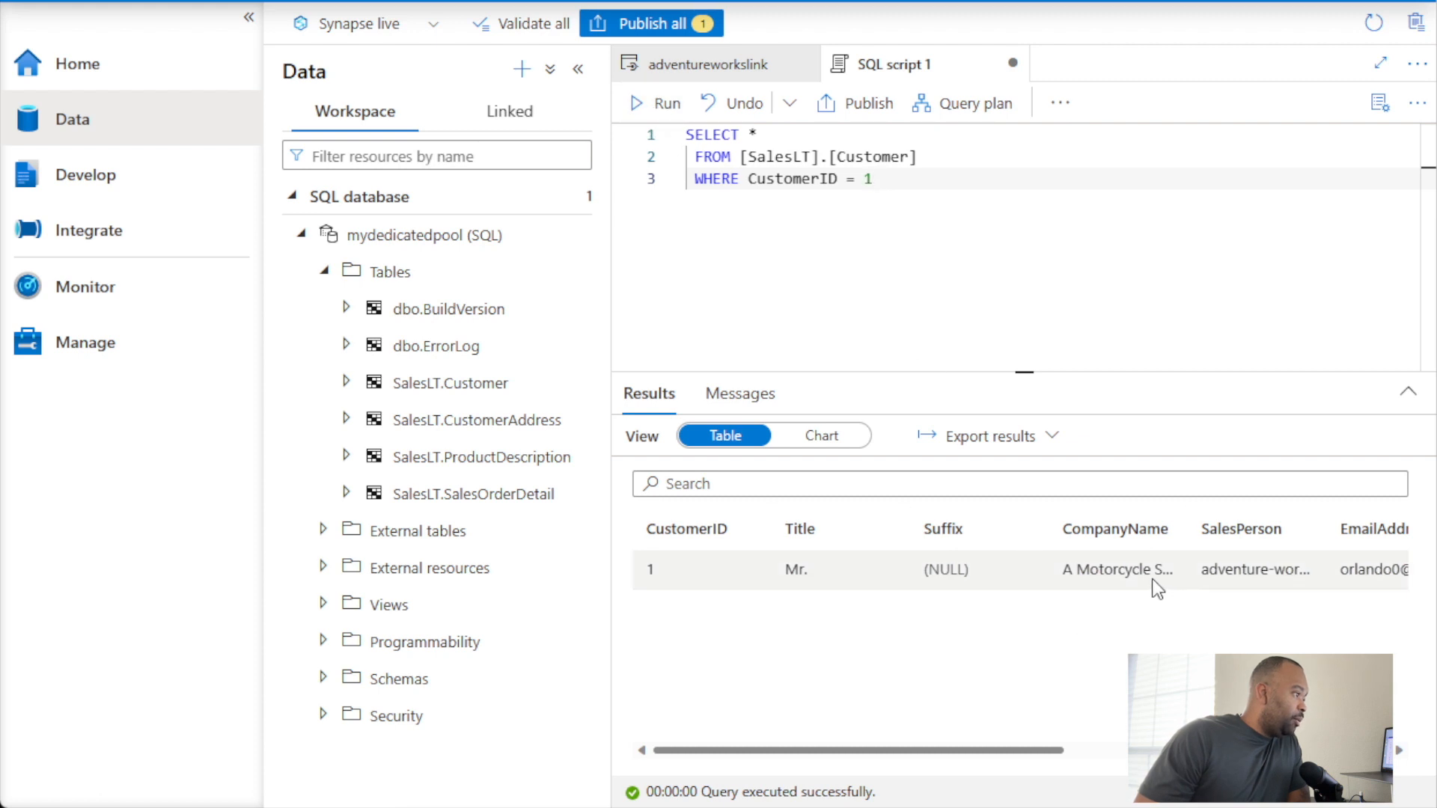
pyautogui.moveTo(1188, 518); pyautogui.dragTo(1238, 518)
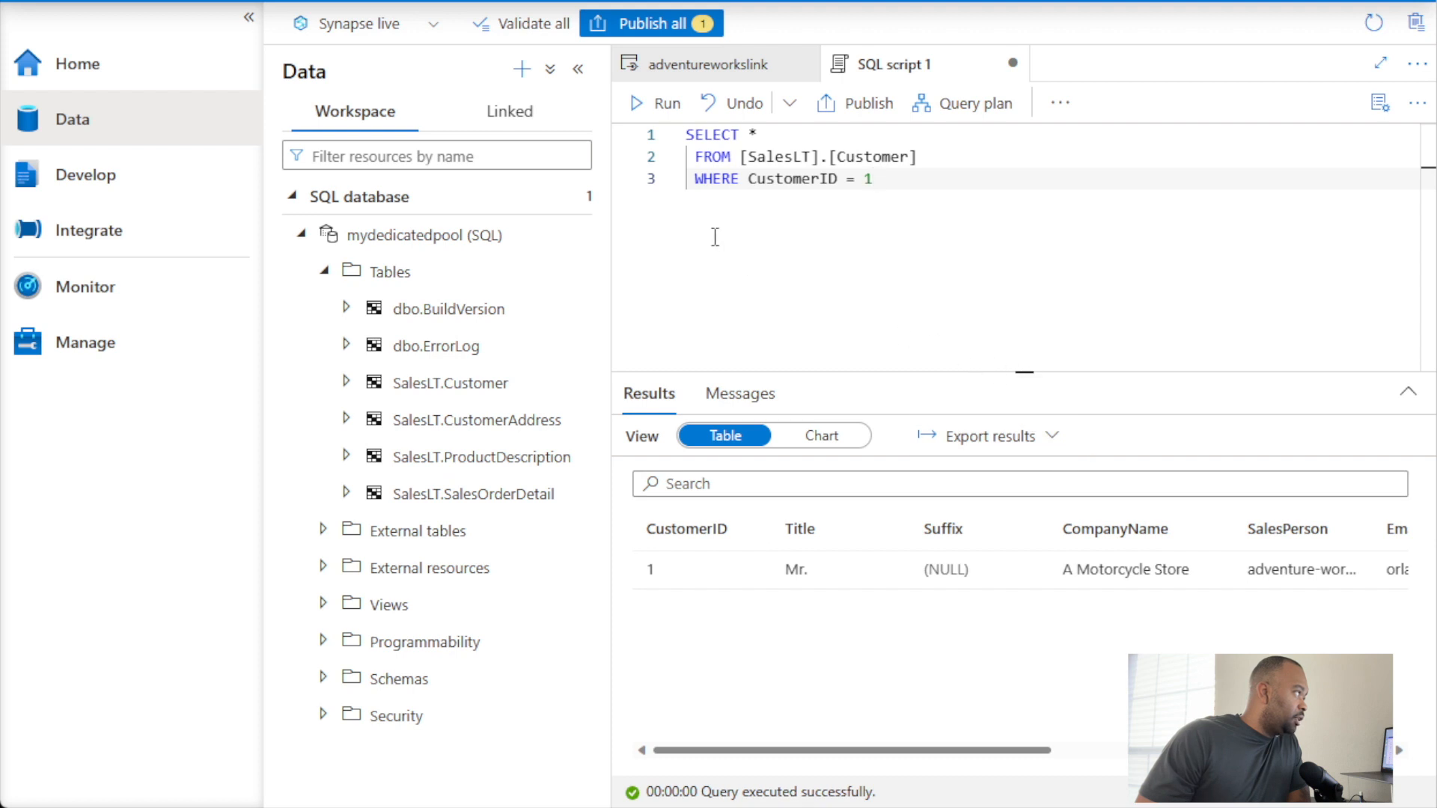
pyautogui.click(656, 119)
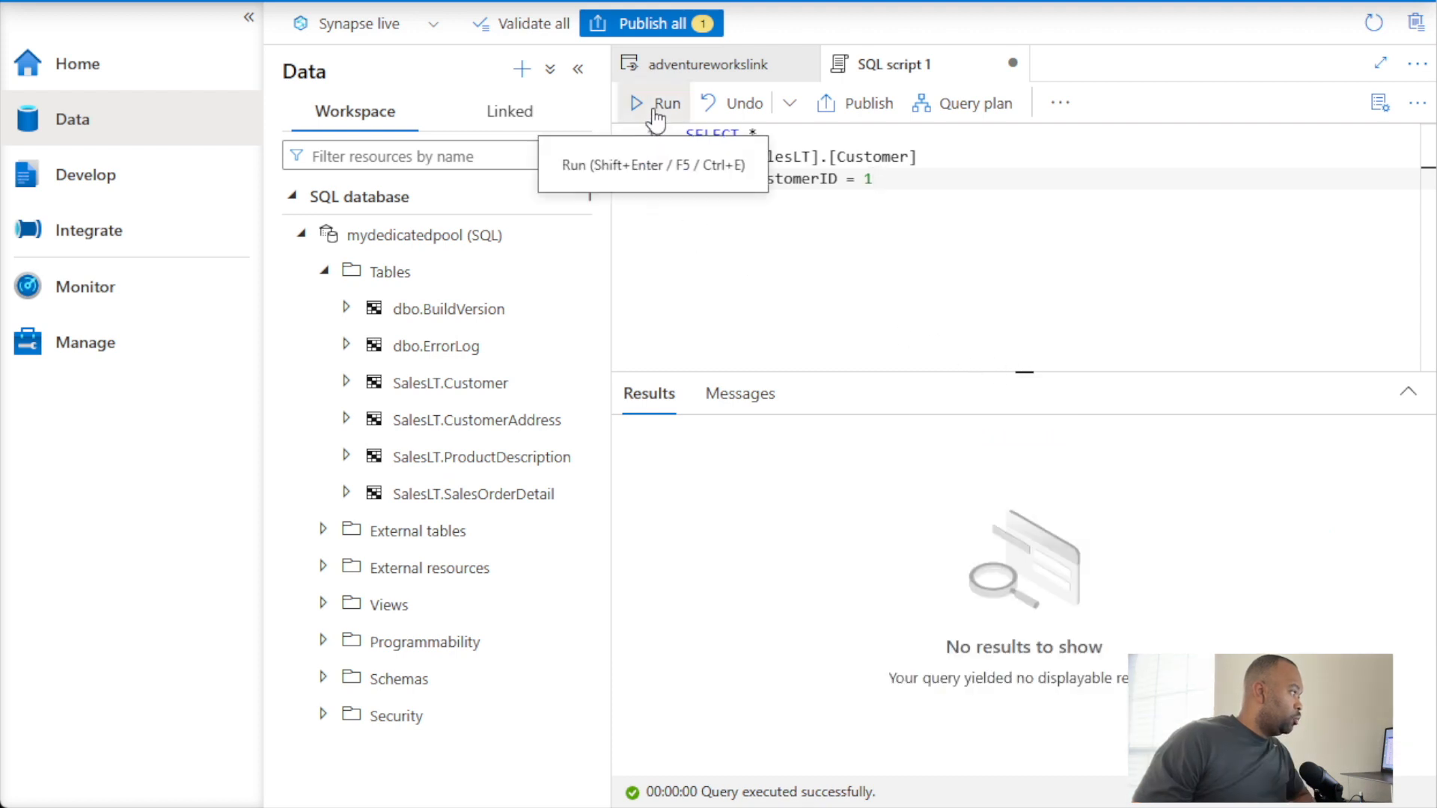
pyautogui.click(656, 118)
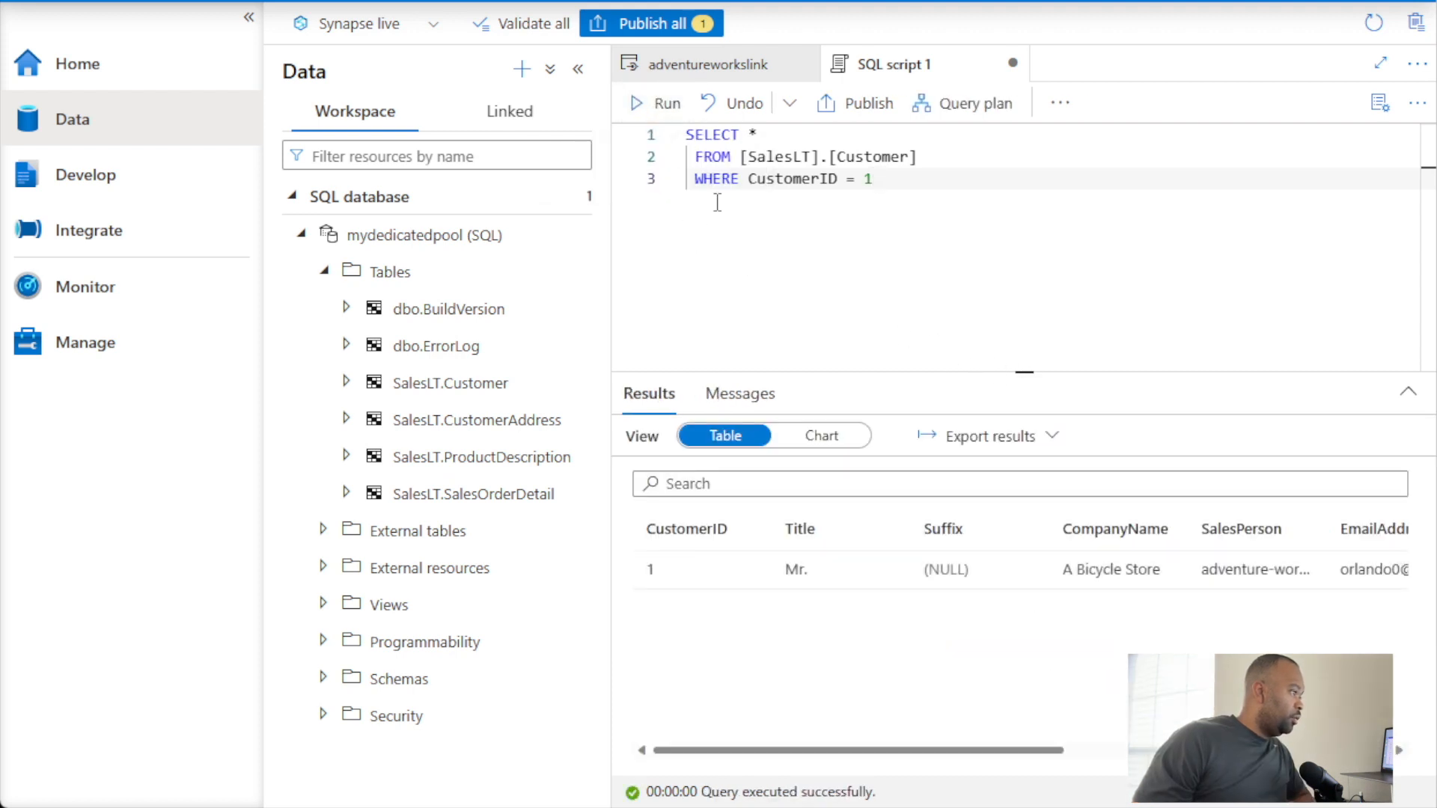